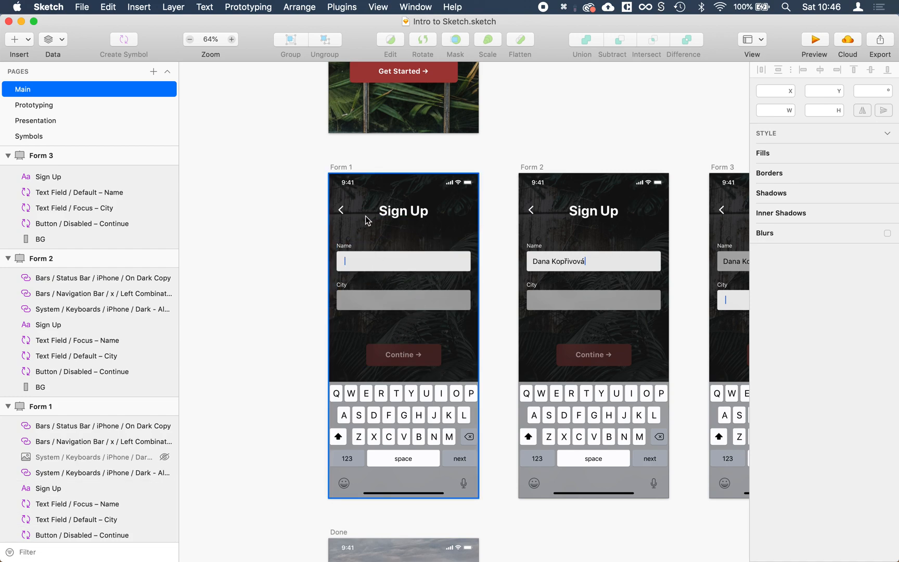
pyautogui.click(362, 261)
pyautogui.scroll(-4, 33, 438)
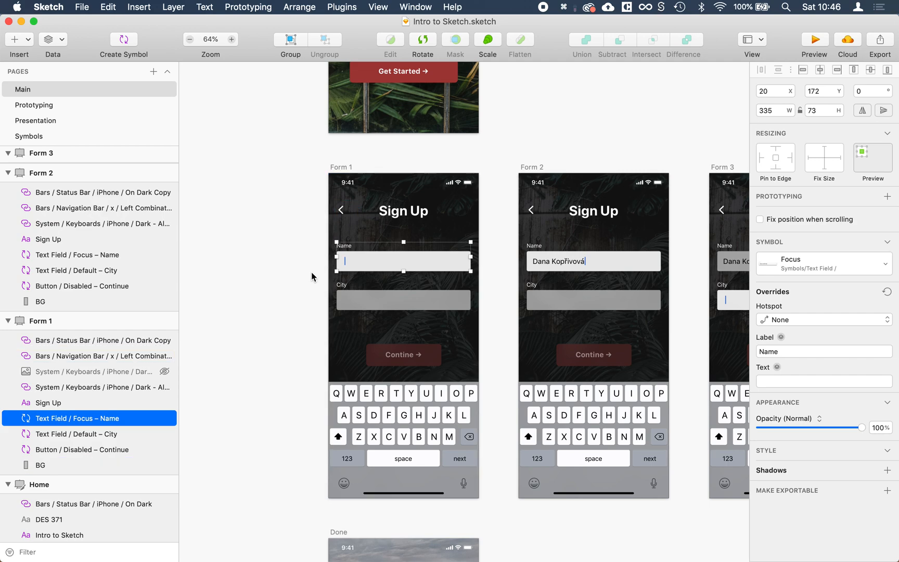
# Step: Create a new document and add an iPhone XS artboard of 375×812, fitted in view
pyautogui.press('super+n')
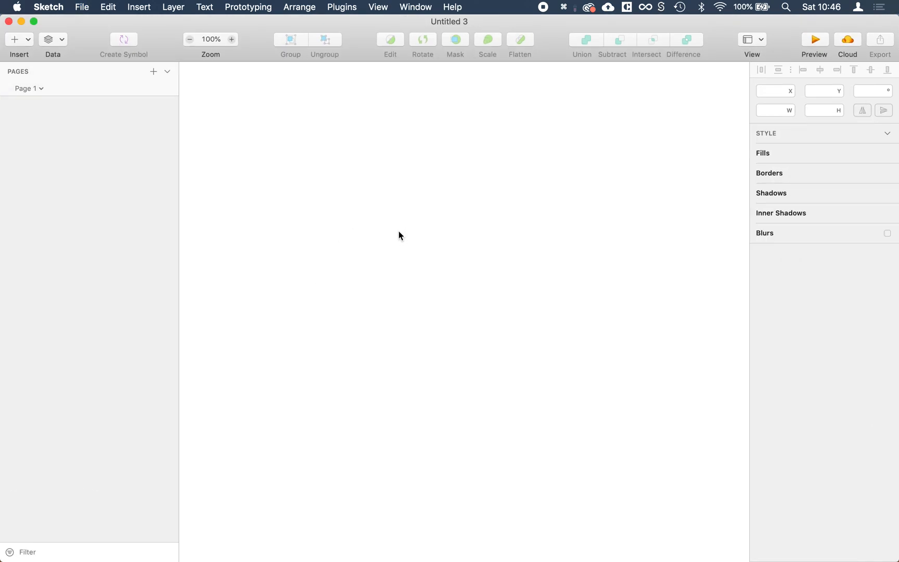
pyautogui.press('a')
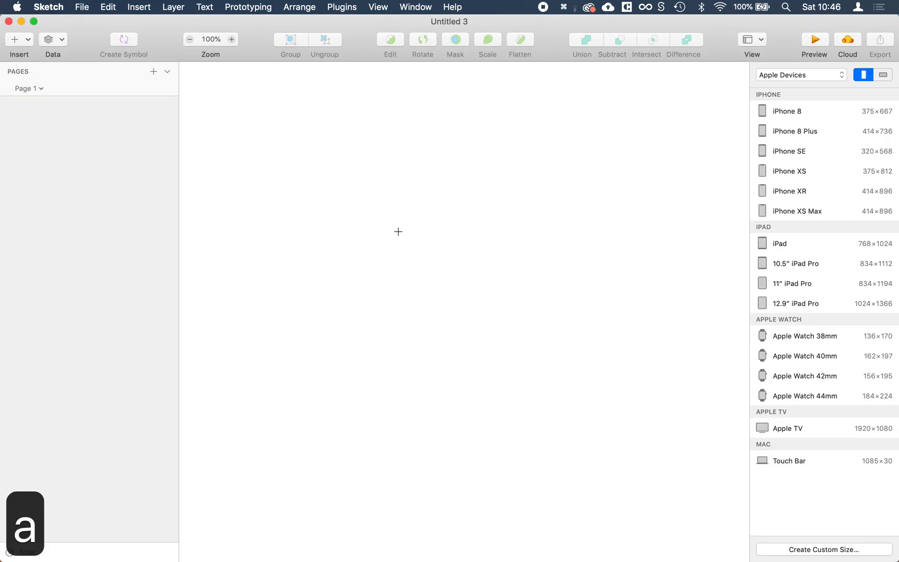
pyautogui.click(791, 171)
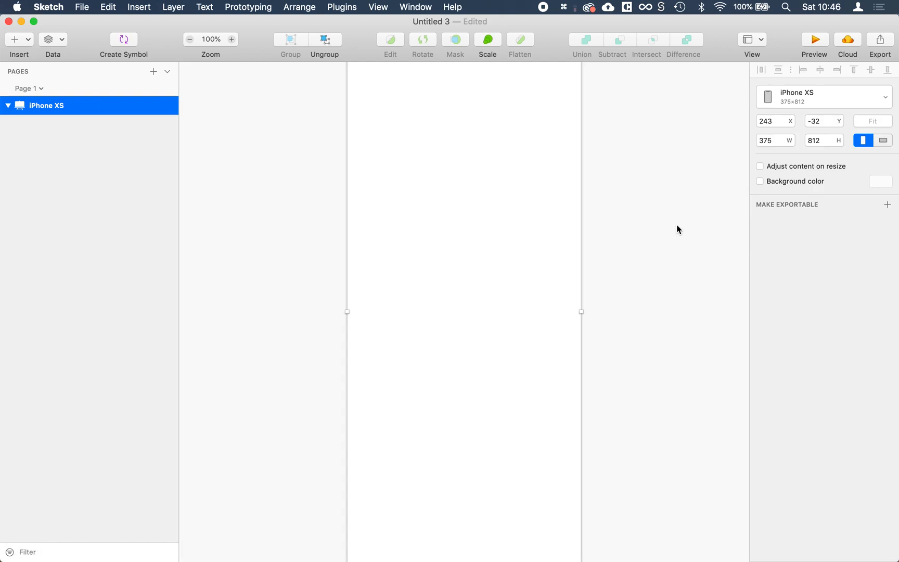
pyautogui.click(660, 232)
pyautogui.press('super+1')
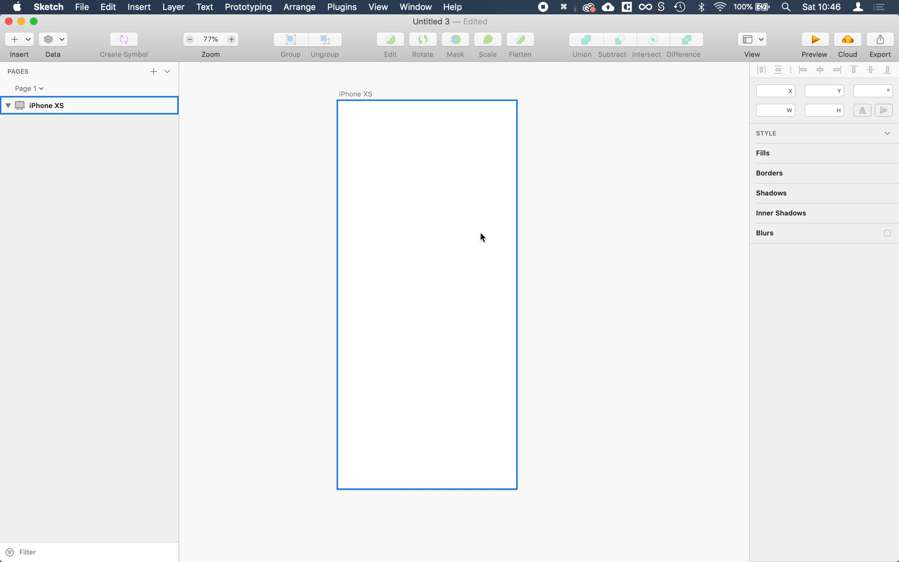
# Step: Draw a 375×812 rectangle covering the whole iPhone XS artboard and delete its border
pyautogui.click(480, 233)
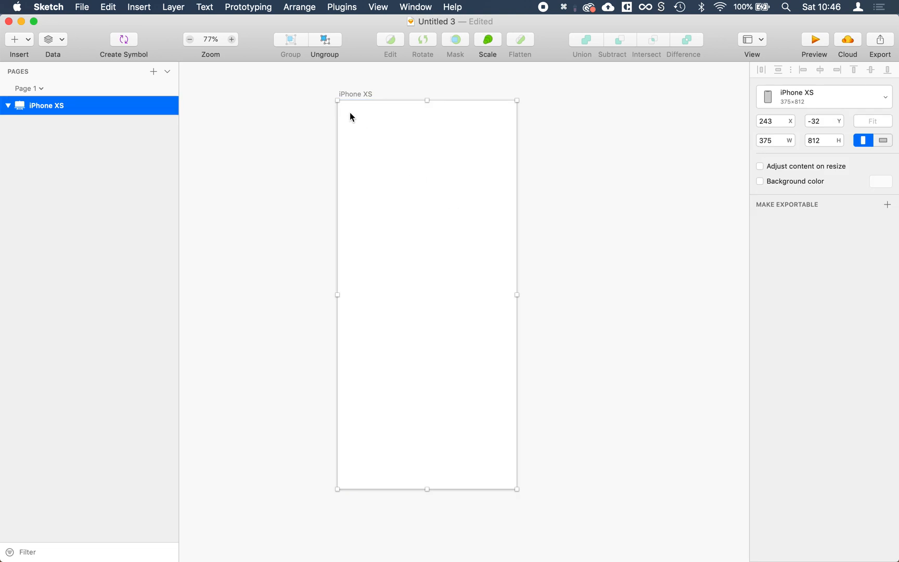
pyautogui.press('r')
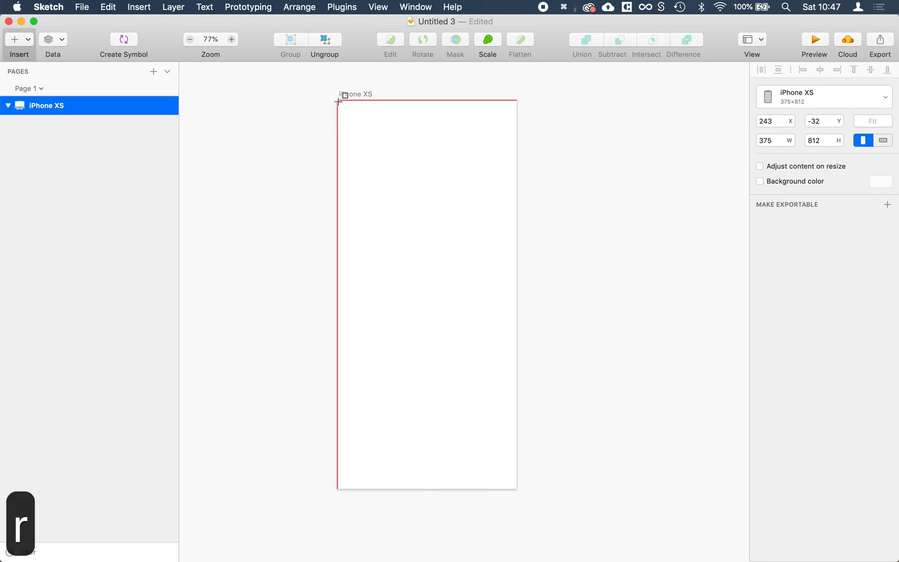
pyautogui.moveTo(338, 101); pyautogui.dragTo(516, 488)
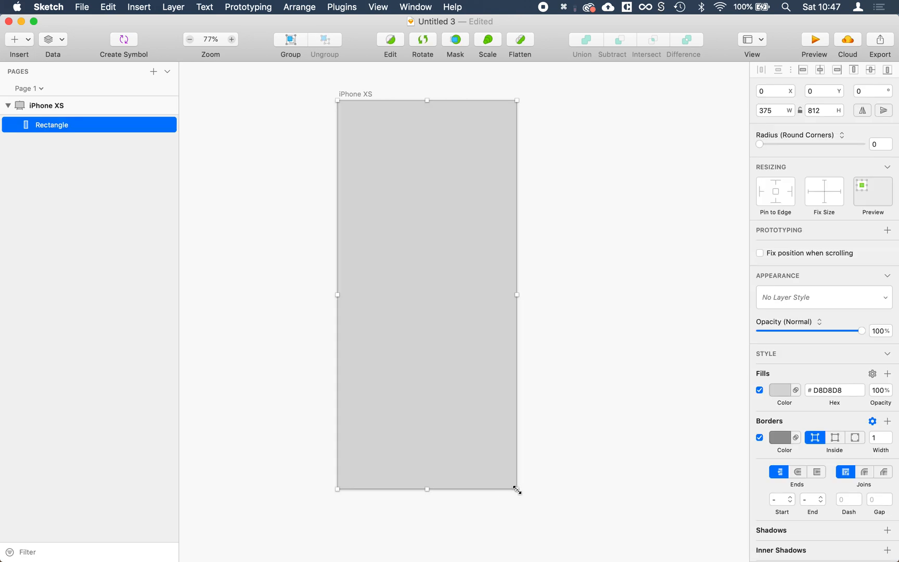
pyautogui.click(759, 437)
pyautogui.click(858, 420)
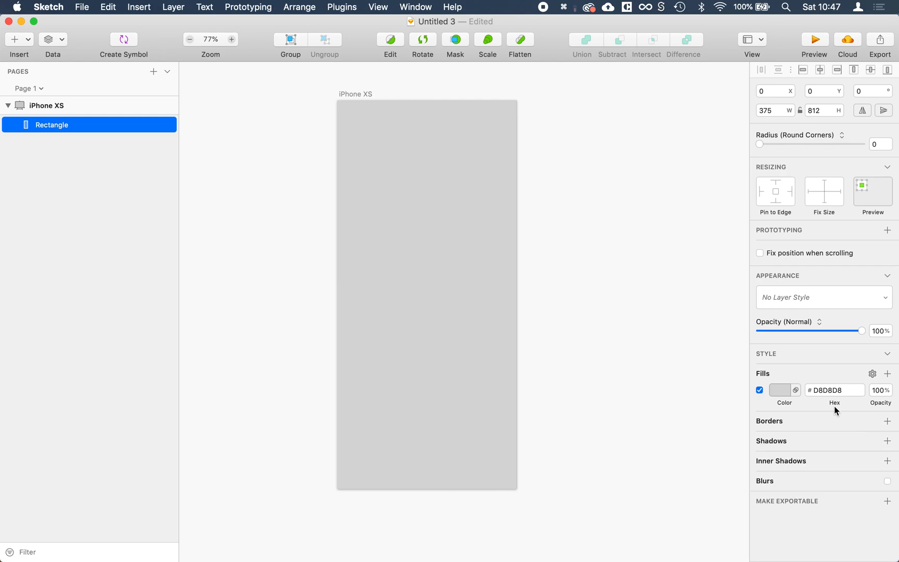
# Step: Give the rectangle an image fill with a random Unsplash photo and refresh it to get a different photo
pyautogui.click(775, 390)
pyautogui.click(854, 354)
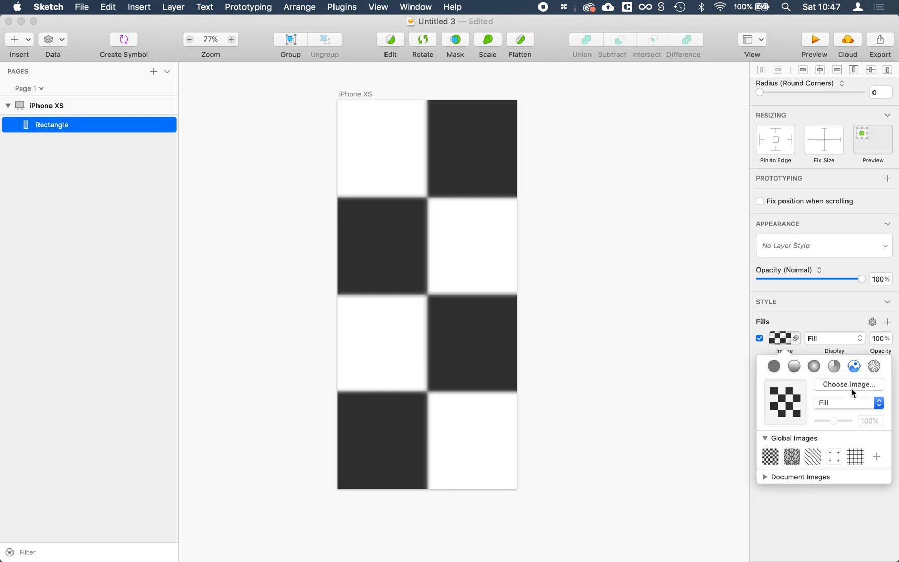
pyautogui.click(61, 42)
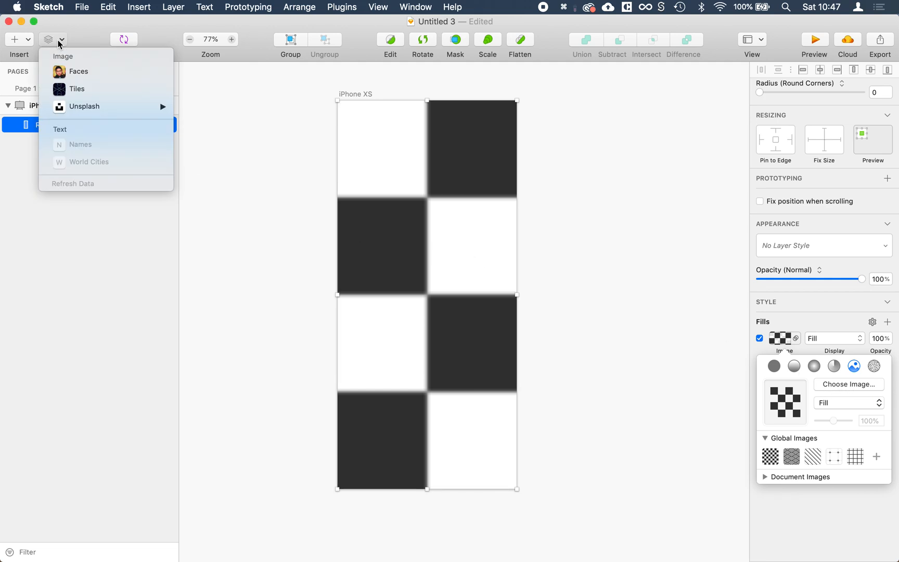
pyautogui.moveTo(80, 110)
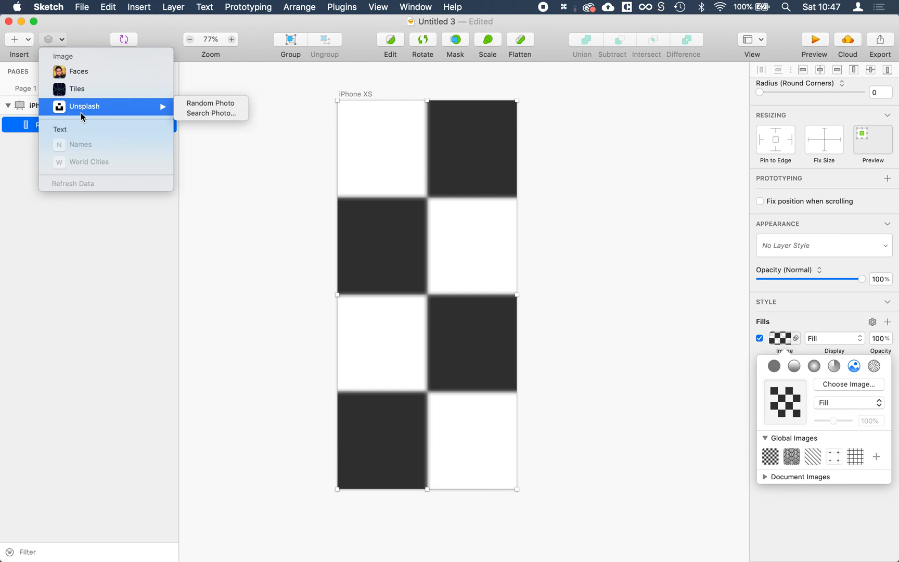
pyautogui.click(202, 106)
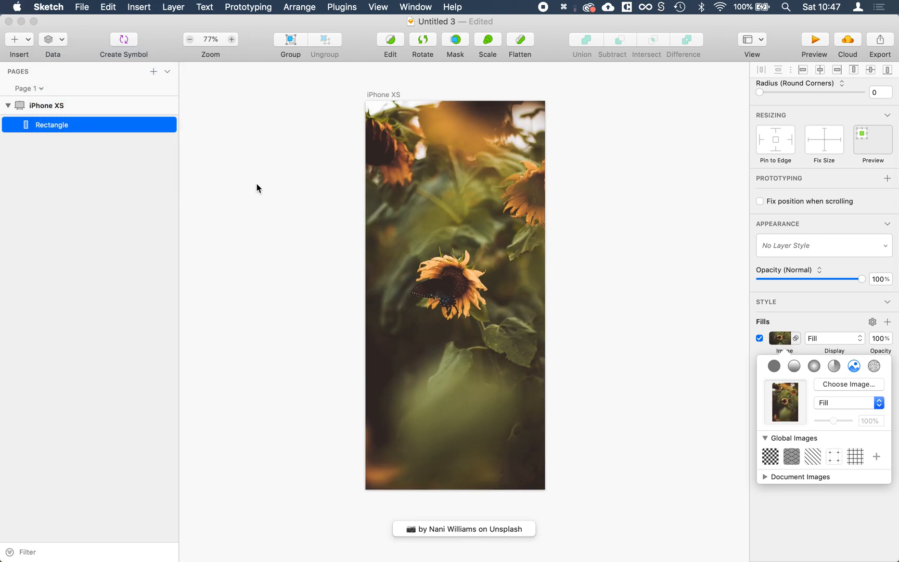
pyautogui.click(294, 274)
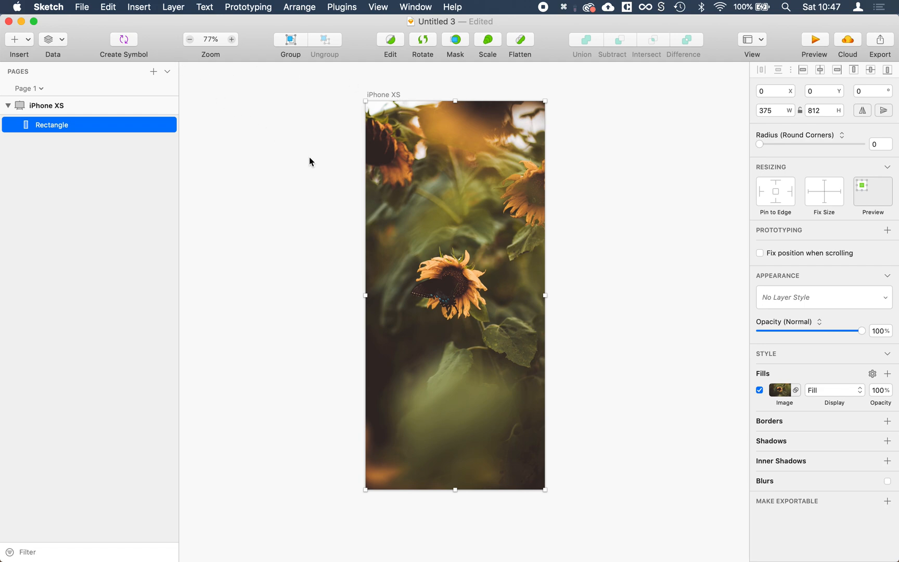
pyautogui.press('shift+super+d')
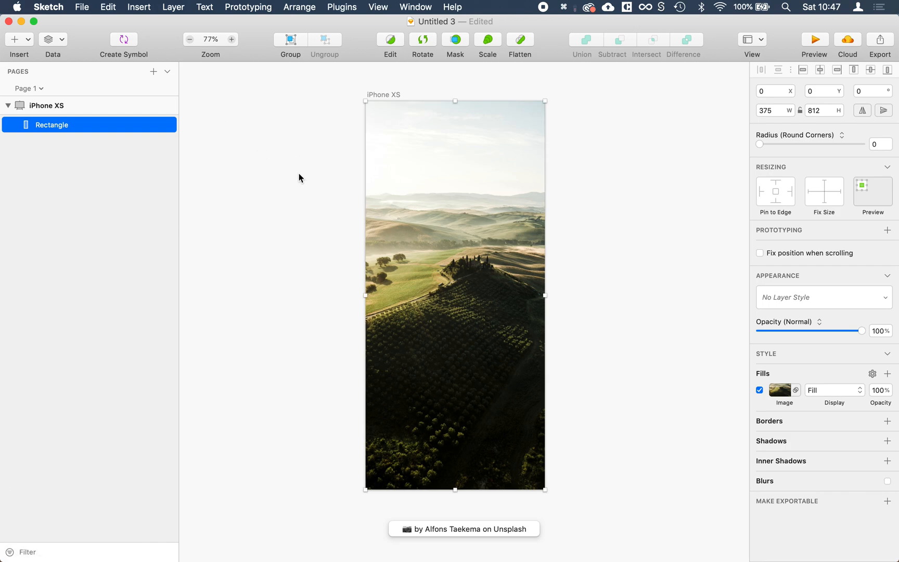
pyautogui.click(299, 173)
# Step: Add a text layer in the sky area of the artboard with font size 34 and Bold weight
pyautogui.scroll(2, 502, 157)
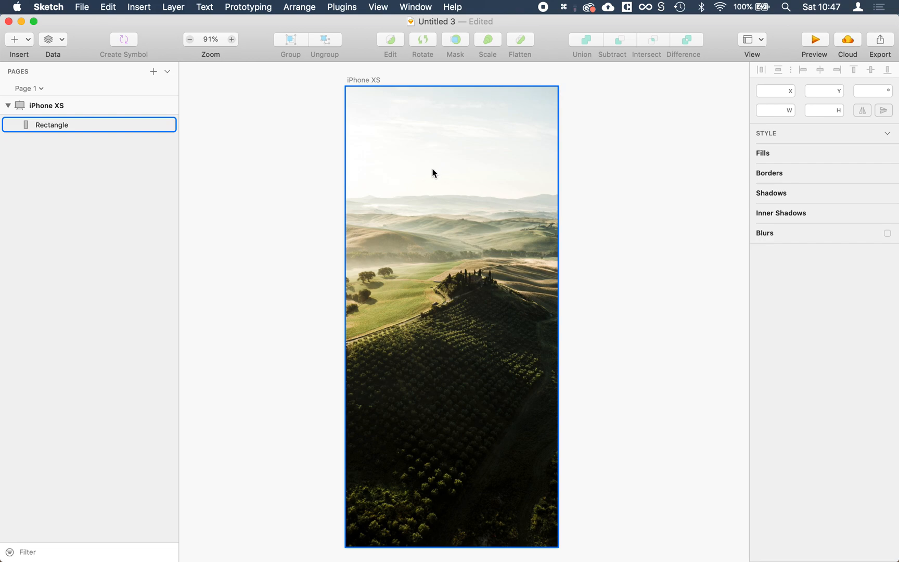
pyautogui.press('t')
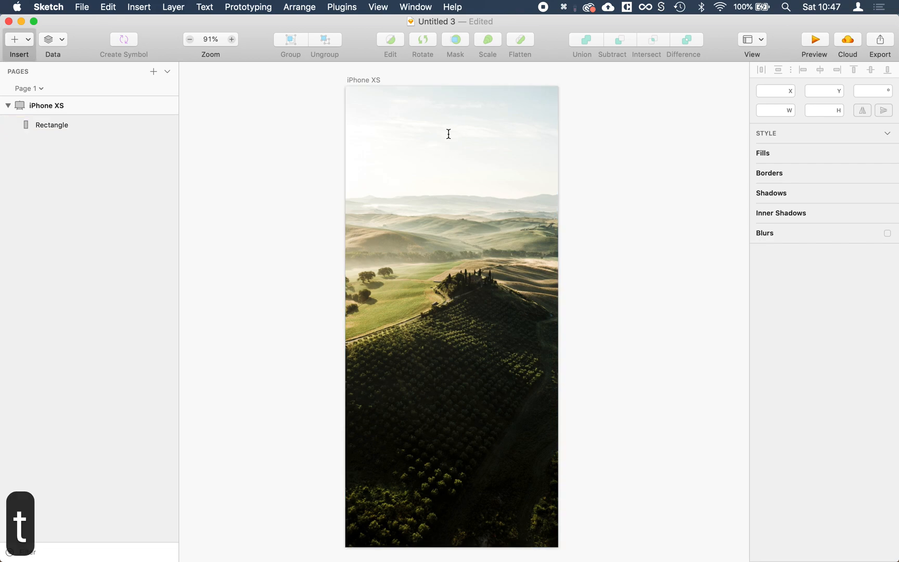
pyautogui.click(452, 137)
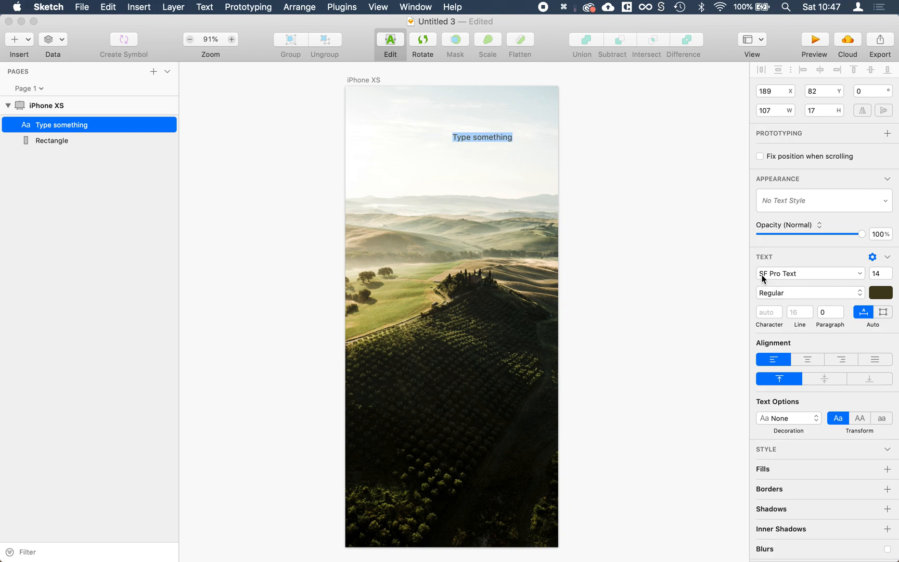
pyautogui.click(877, 273)
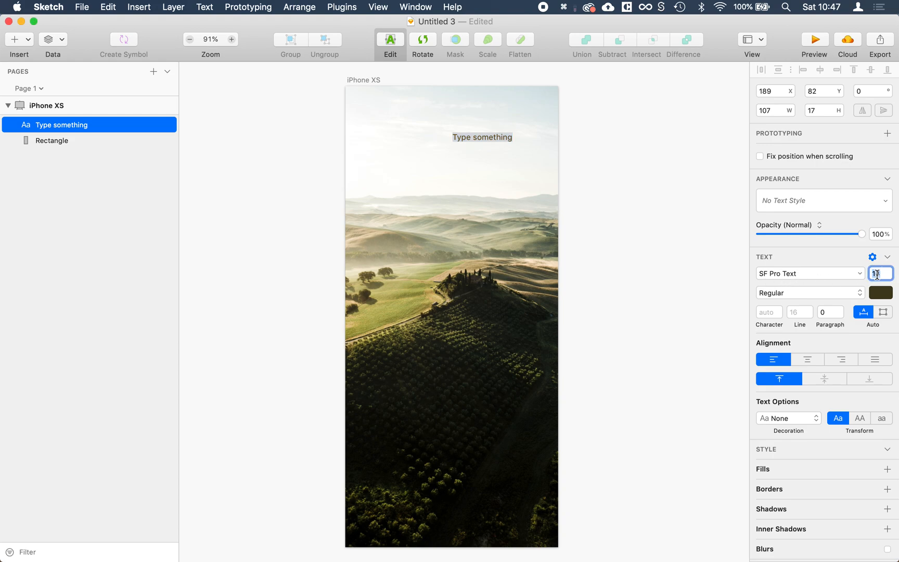
pyautogui.write('34')
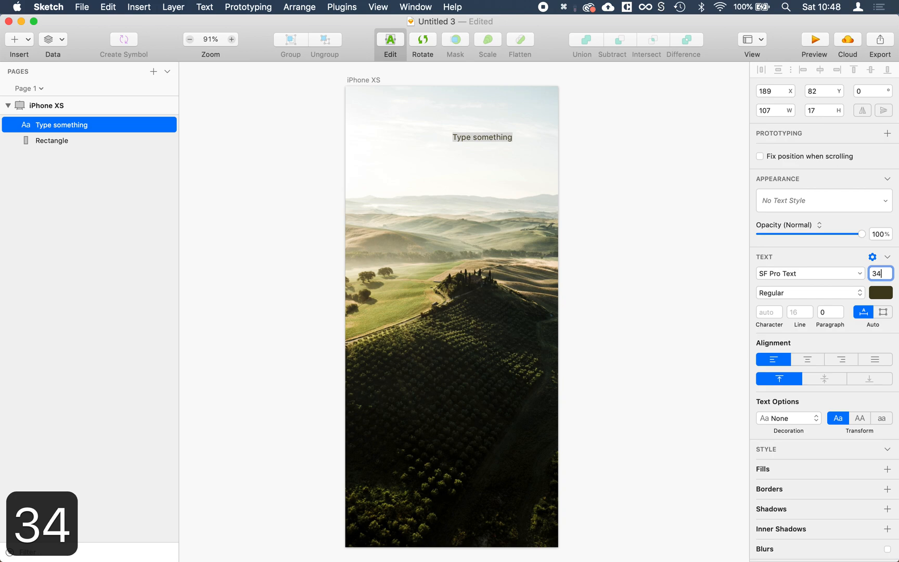
pyautogui.press('Return')
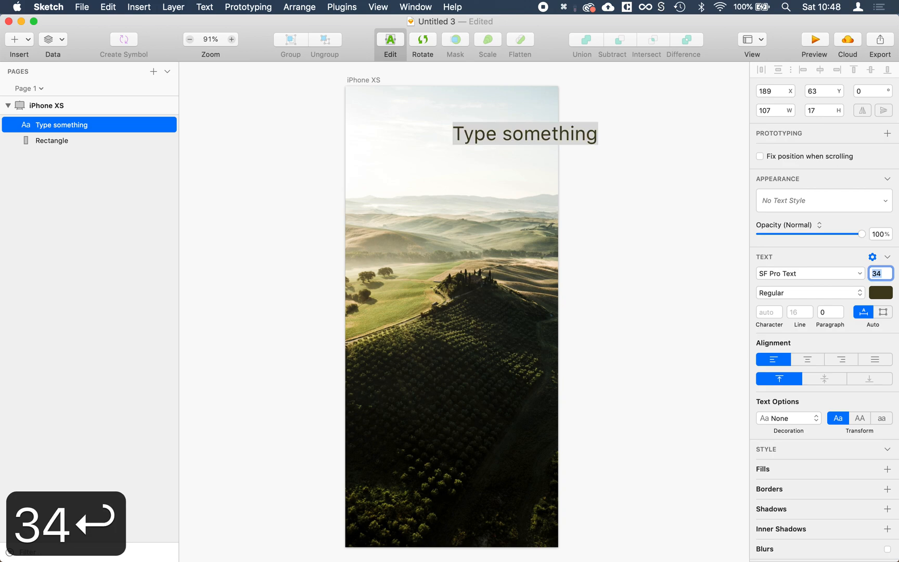
pyautogui.click(810, 293)
pyautogui.click(759, 388)
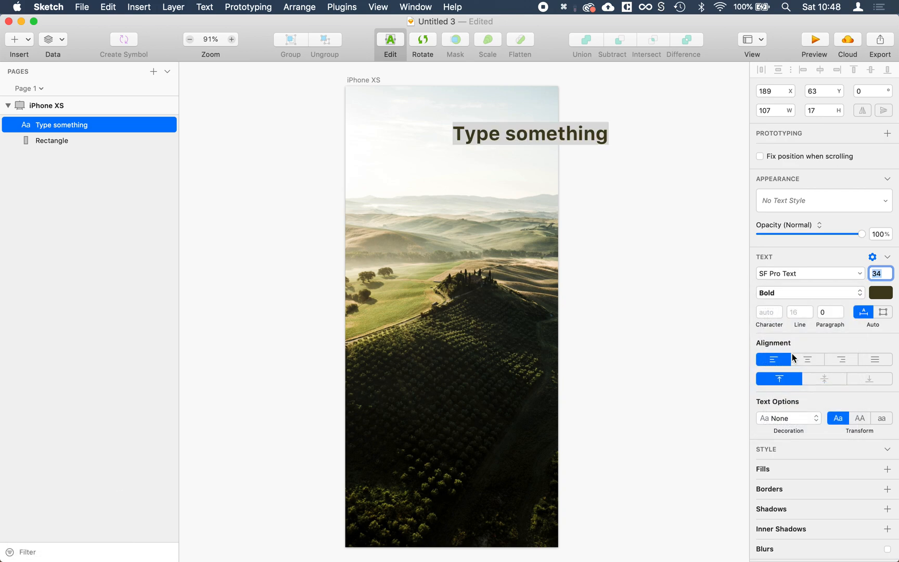
# Step: Change the text layer's typeface to SF UI Display
pyautogui.click(784, 274)
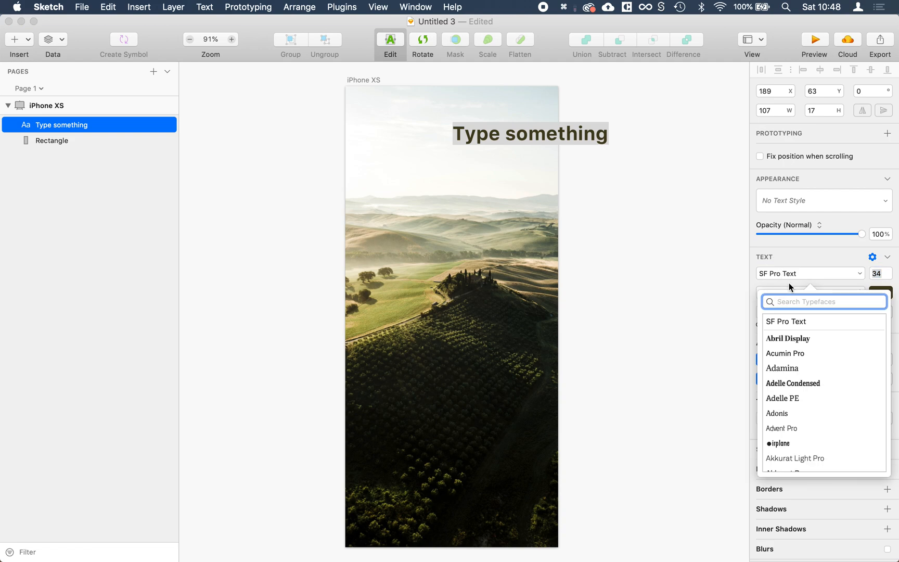
pyautogui.write('sf')
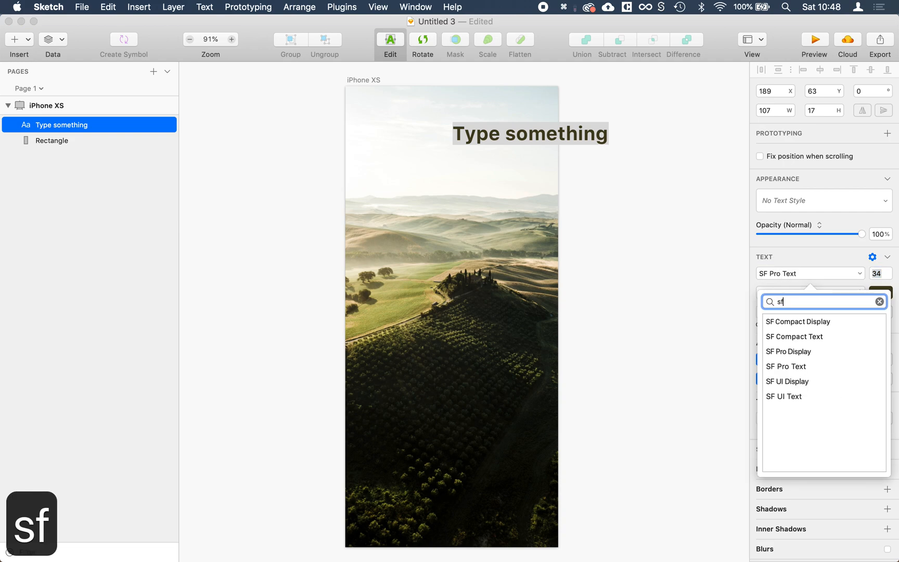
pyautogui.click(799, 381)
pyautogui.press('Tab')
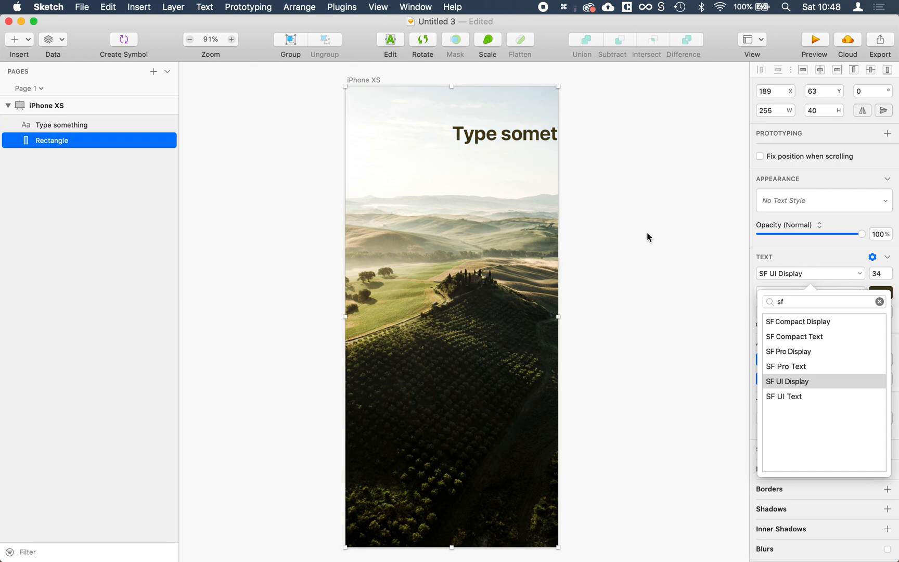
# Step: Move the text to about X 60, Y 47, centred across the artboard, and set its alignment to centre
pyautogui.moveTo(494, 135); pyautogui.dragTo(422, 127)
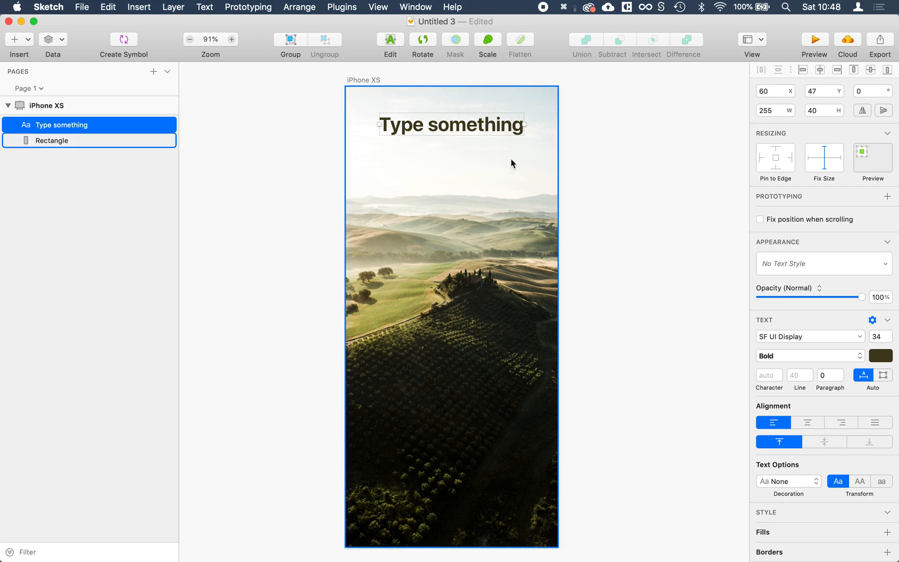
pyautogui.click(802, 423)
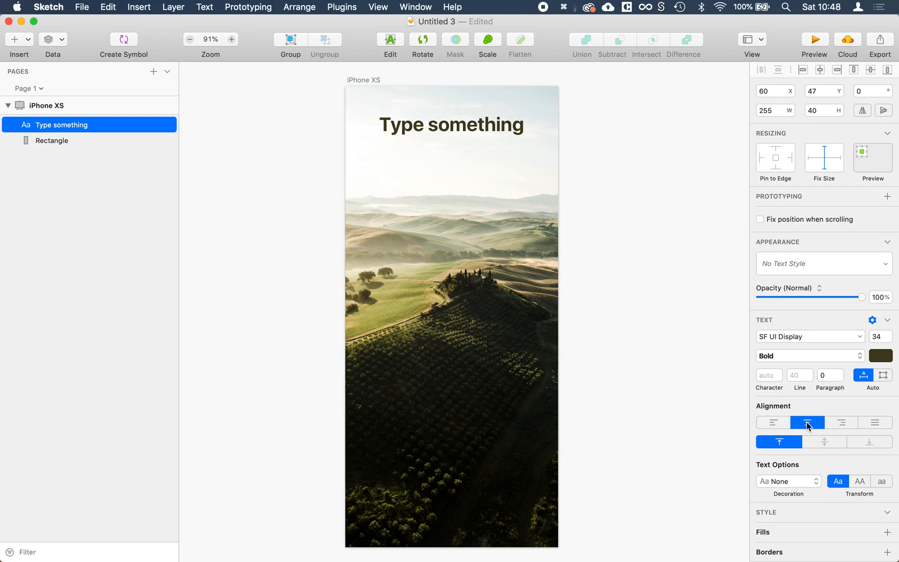
# Step: Replace the placeholder text with "Sign Up" and move the title down to about X 126, Y 75
pyautogui.doubleClick(467, 127)
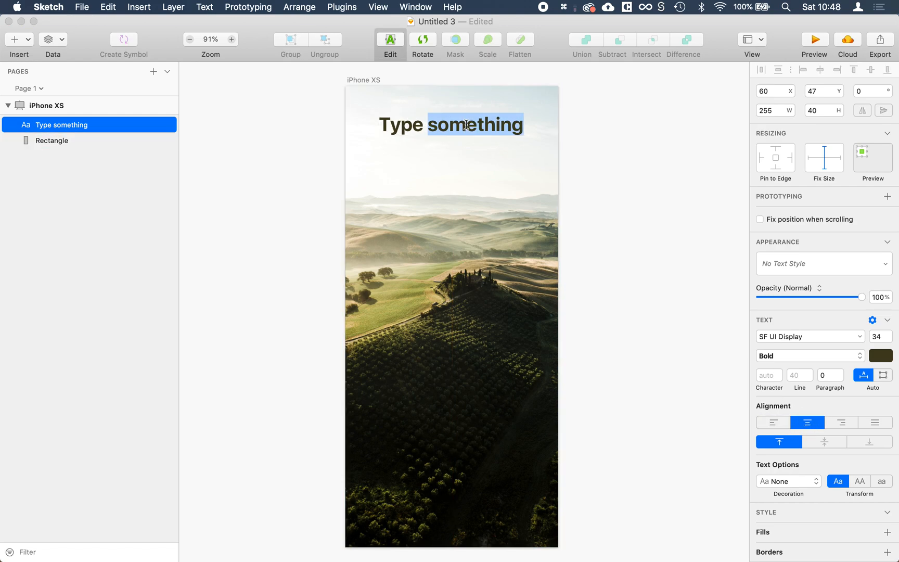
pyautogui.press('super+a')
pyautogui.write('Sign Up')
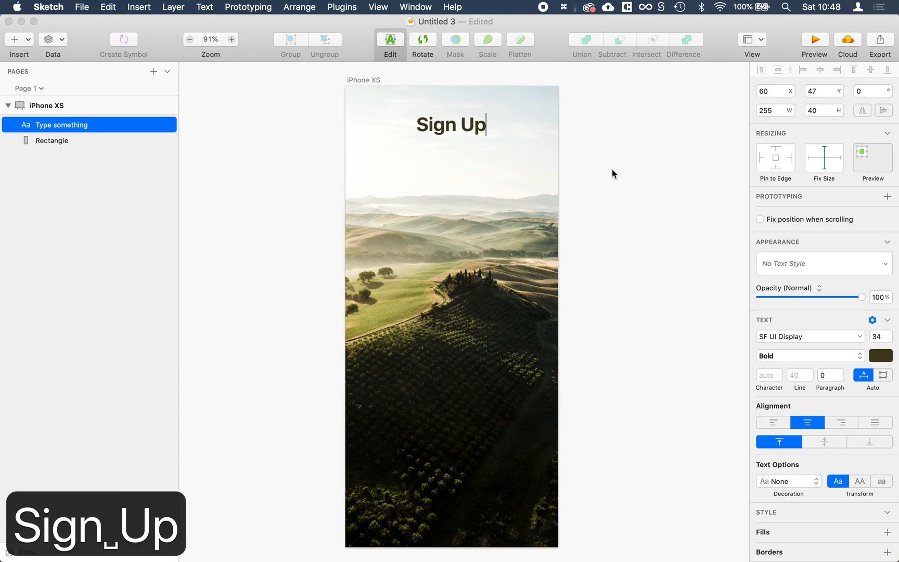
pyautogui.press('Escape')
pyautogui.moveTo(443, 124); pyautogui.dragTo(440, 140)
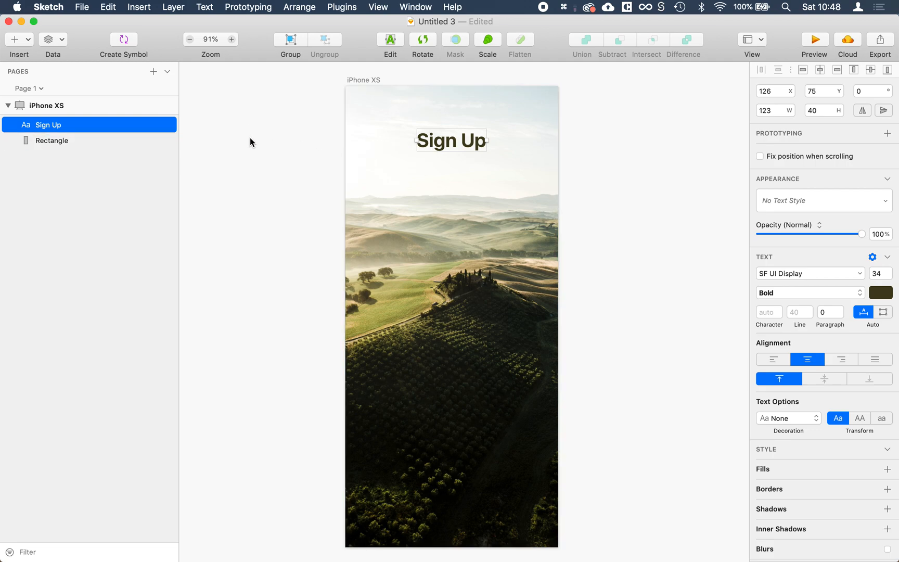
# Step: Insert the Apple iOS UI symbol "Dark - Back Button" from the navigation bar's Left Combinations, beside the title at about X 20, Y 73
pyautogui.click(18, 39)
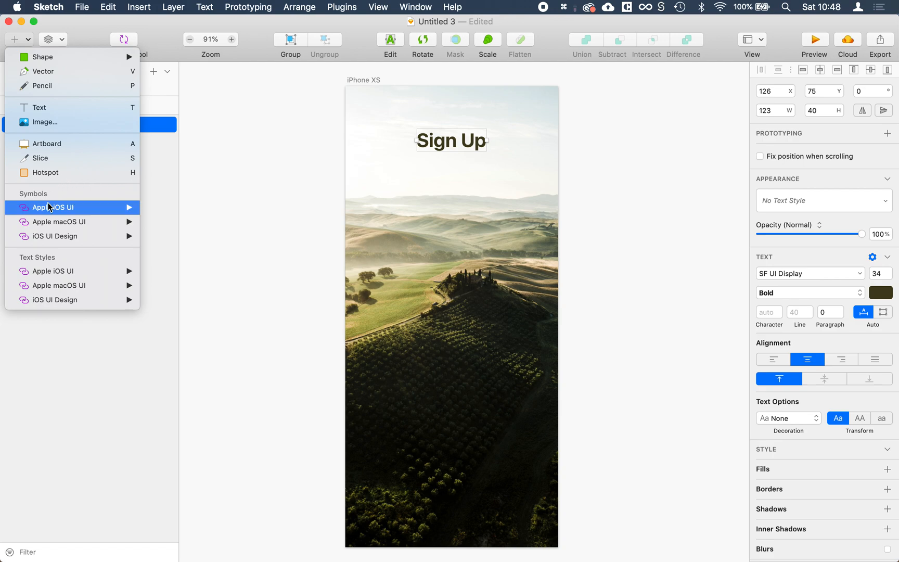
pyautogui.moveTo(61, 242)
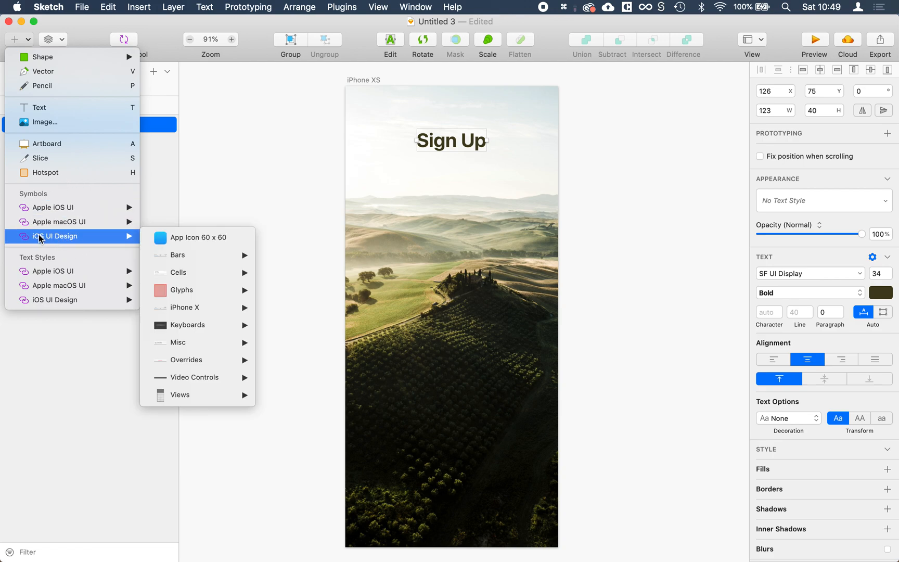
pyautogui.moveTo(59, 207)
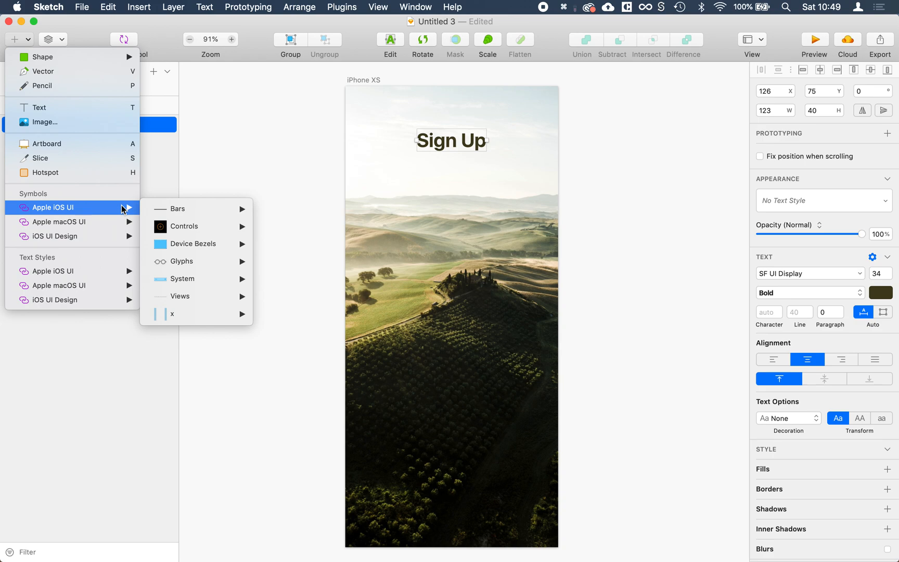
pyautogui.moveTo(183, 211)
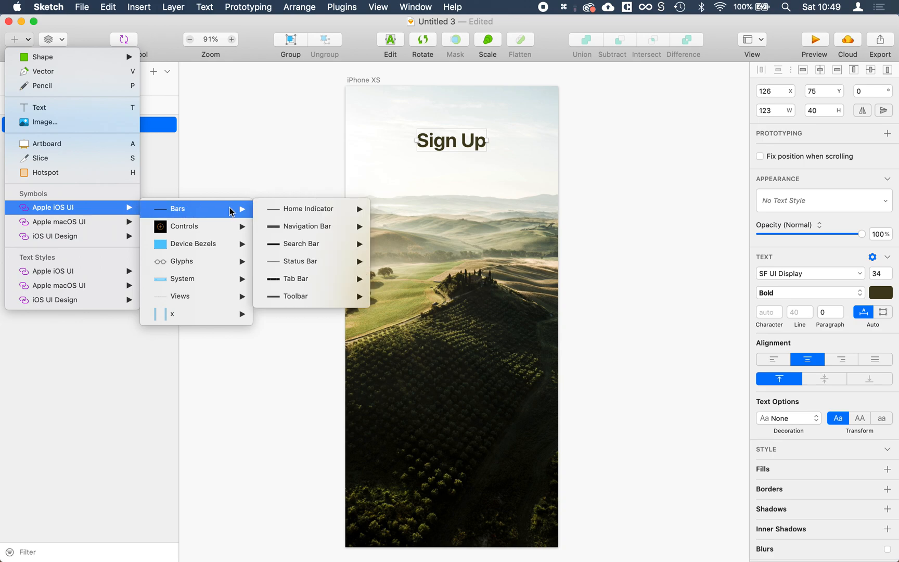
pyautogui.moveTo(316, 226)
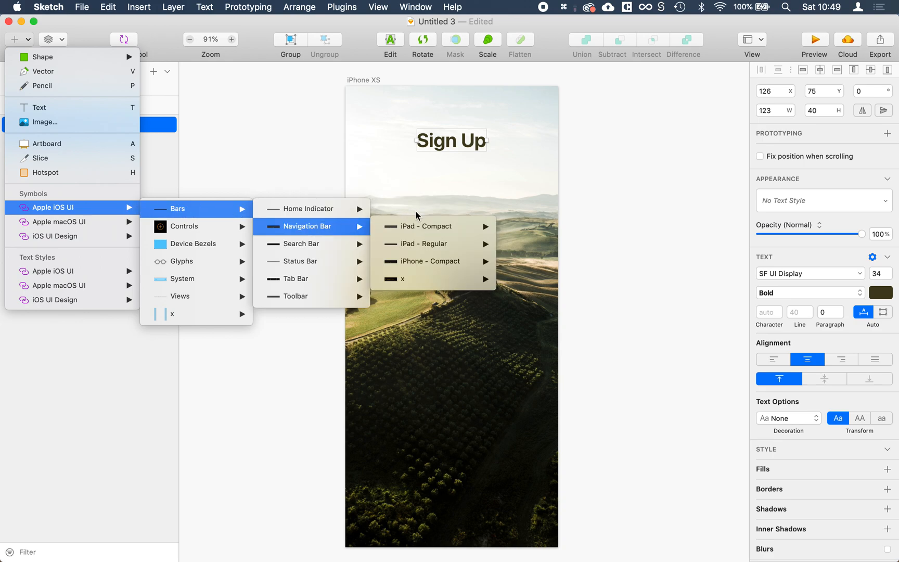
pyautogui.moveTo(439, 282)
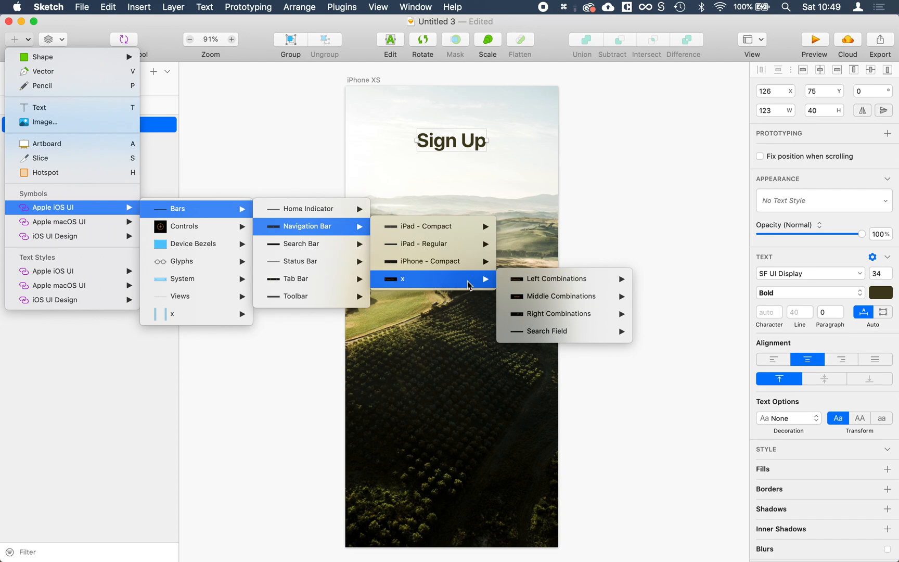
pyautogui.moveTo(547, 281)
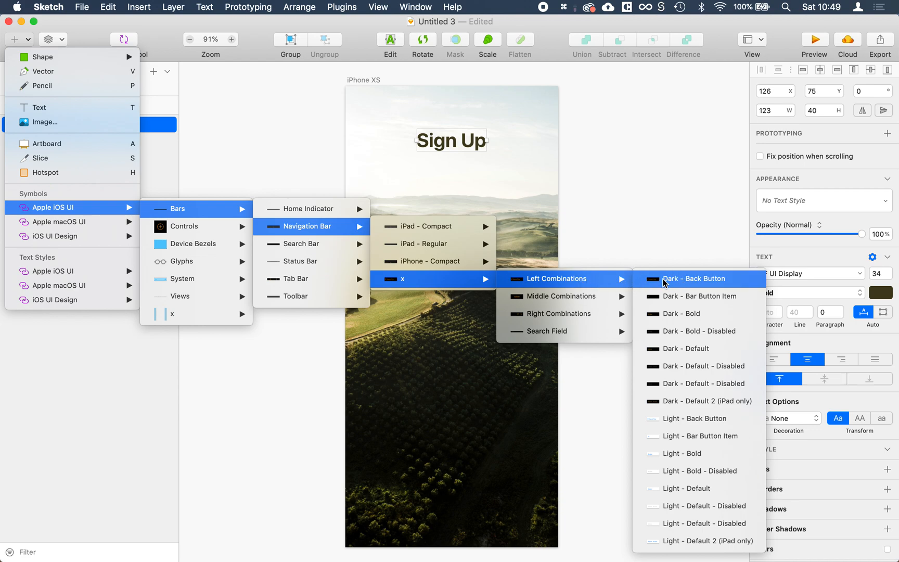
pyautogui.click(706, 283)
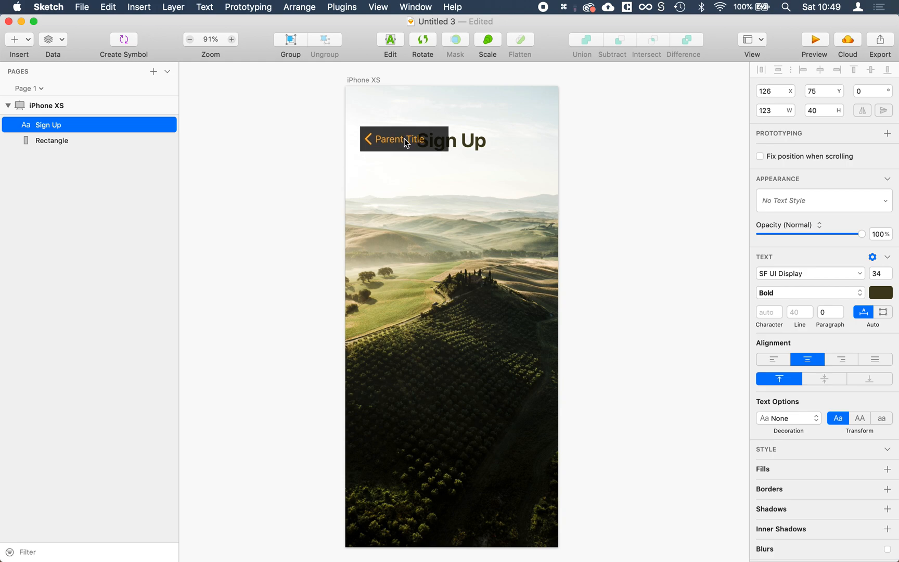
pyautogui.click(404, 142)
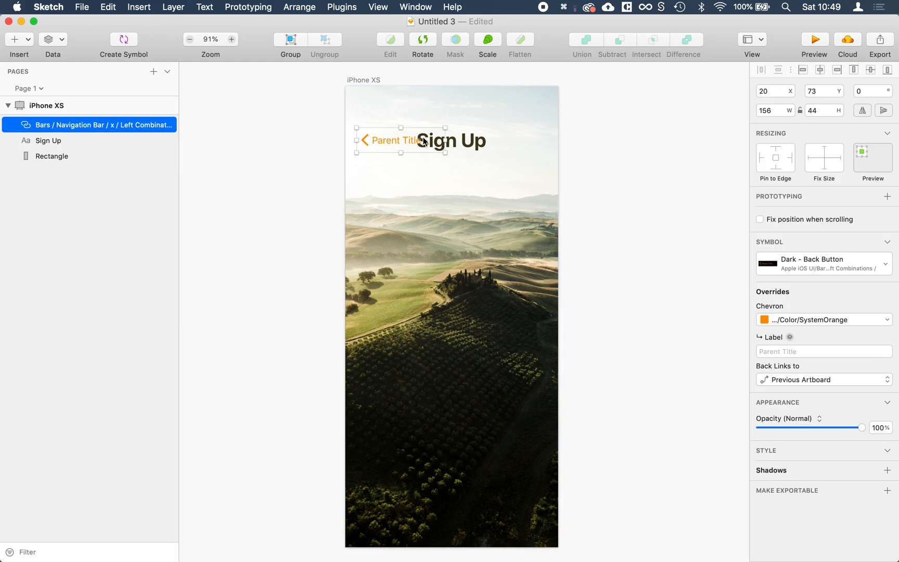
# Step: Clear the back button's label text and fit the symbol to about 55 wide at Y 72
pyautogui.click(785, 352)
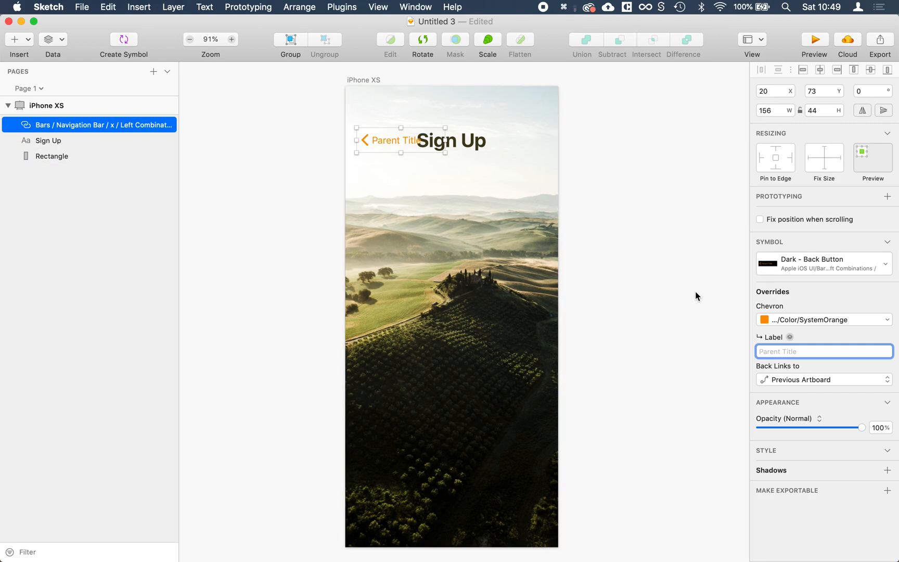
pyautogui.click(641, 297)
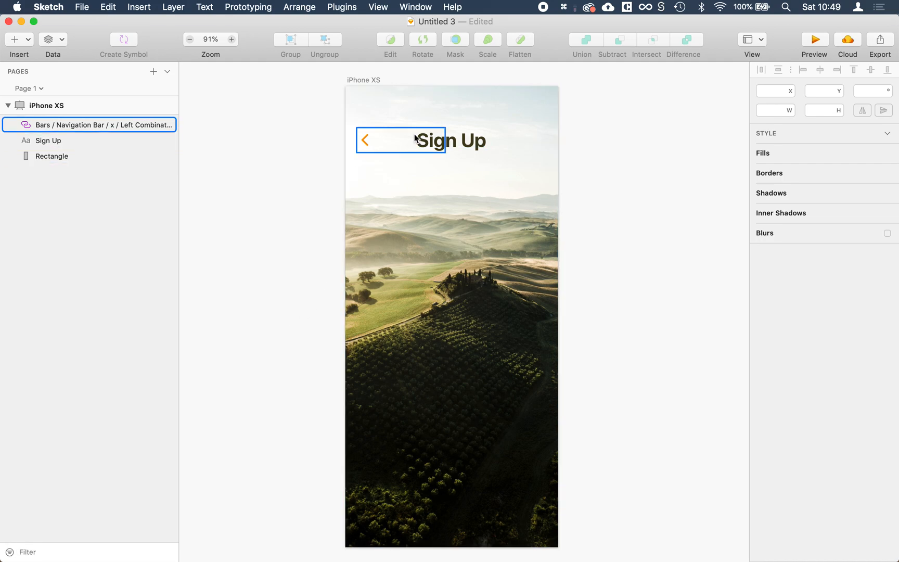
pyautogui.click(388, 139)
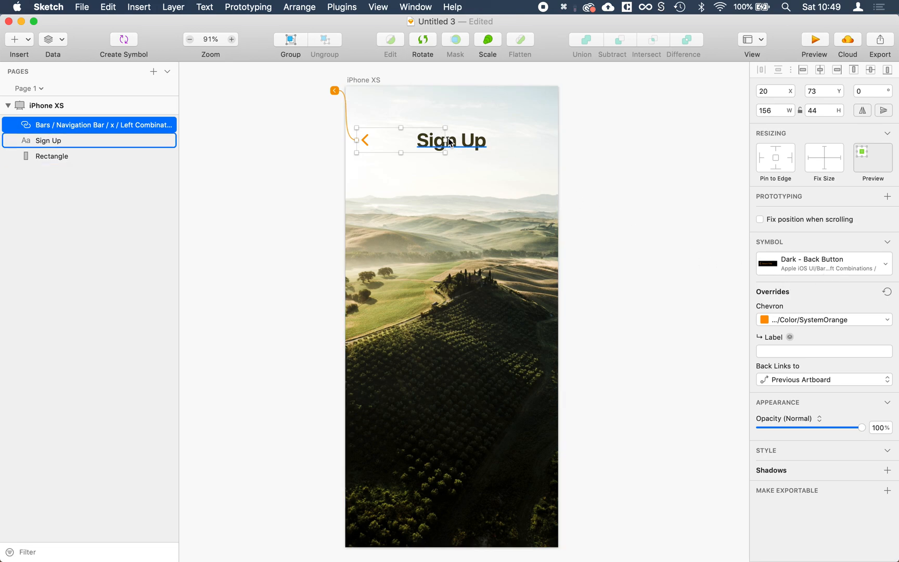
pyautogui.moveTo(445, 140); pyautogui.dragTo(403, 142)
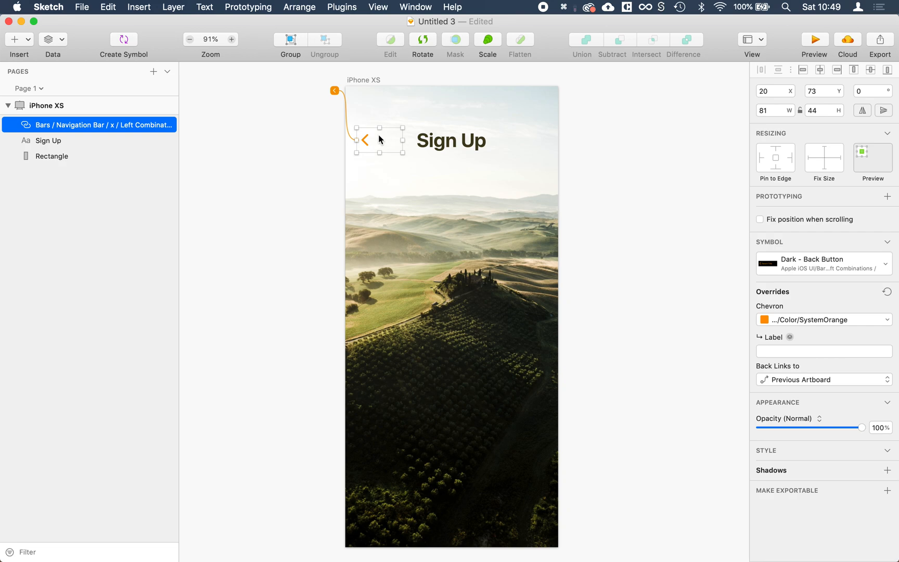
pyautogui.moveTo(402, 140)
pyautogui.mouseDown()
pyautogui.moveTo(435, 142)
pyautogui.moveTo(370, 145)
pyautogui.moveTo(445, 142)
pyautogui.moveTo(331, 147)
pyautogui.moveTo(428, 149)
pyautogui.moveTo(388, 146)
pyautogui.mouseUp()
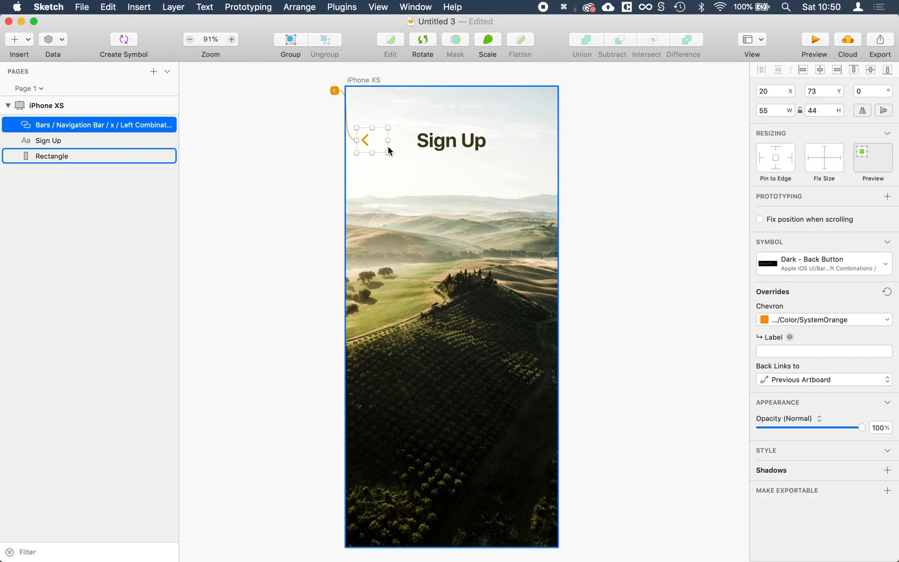
pyautogui.press('Up')
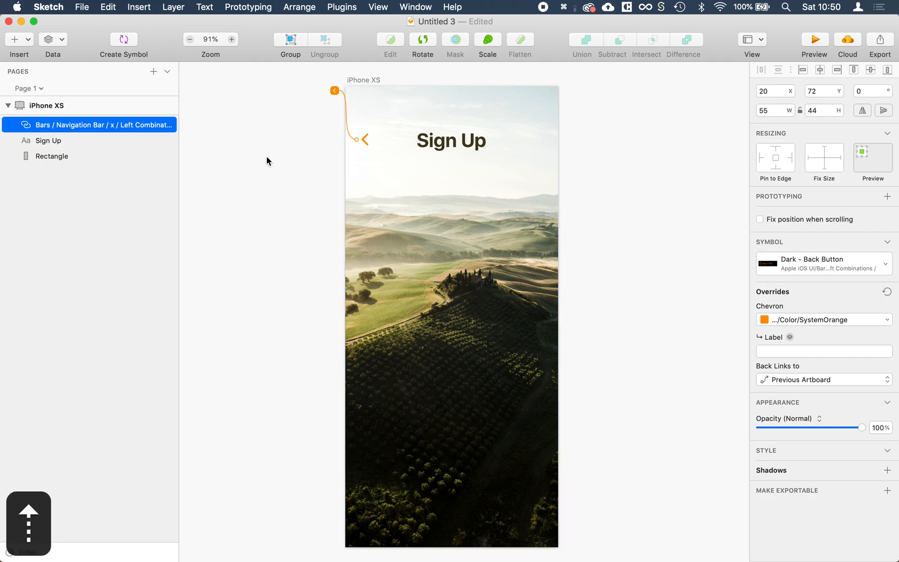
pyautogui.click(309, 187)
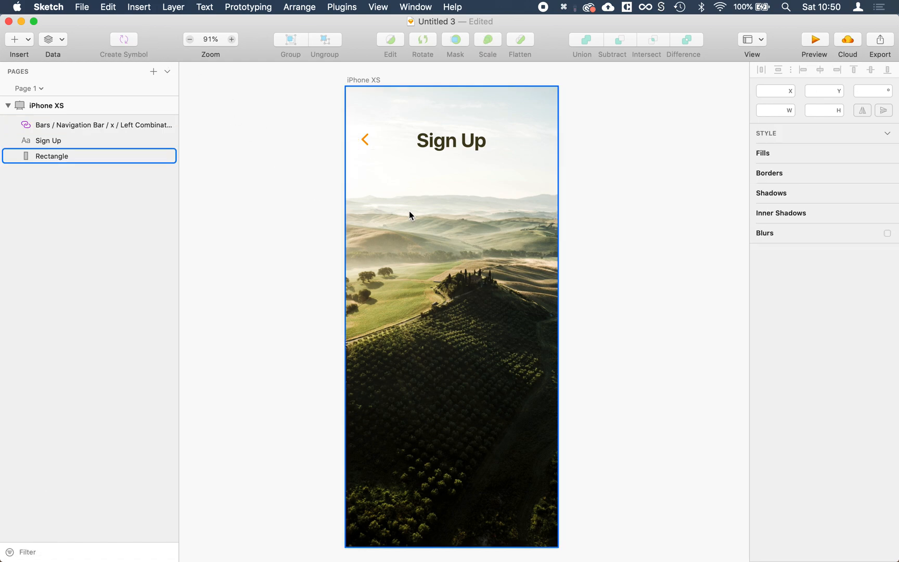
# Step: Draw a 335 × 50 rectangle below the title at about X 20, Y 231, centred across the artboard
pyautogui.press('r')
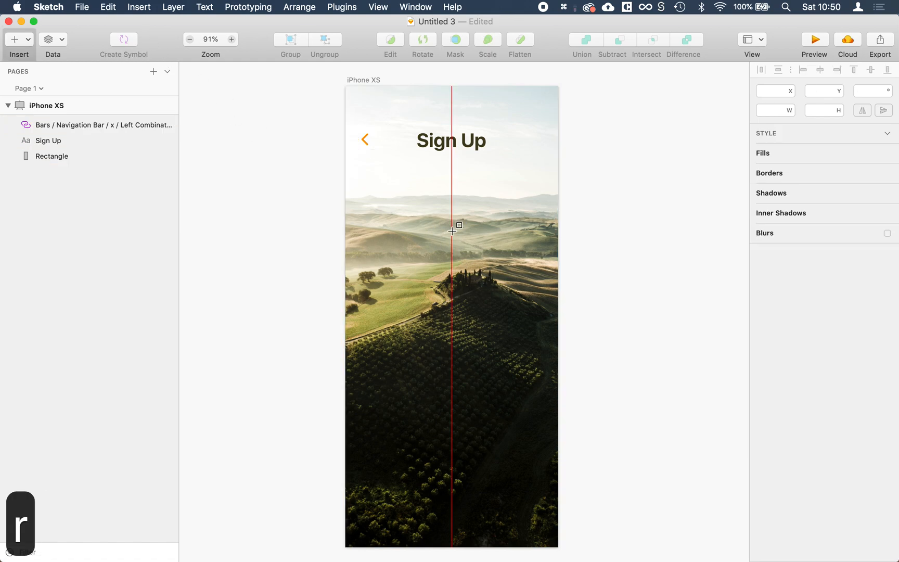
pyautogui.moveTo(451, 232); pyautogui.dragTo(547, 218)
pyautogui.click(793, 110)
pyautogui.click(792, 95)
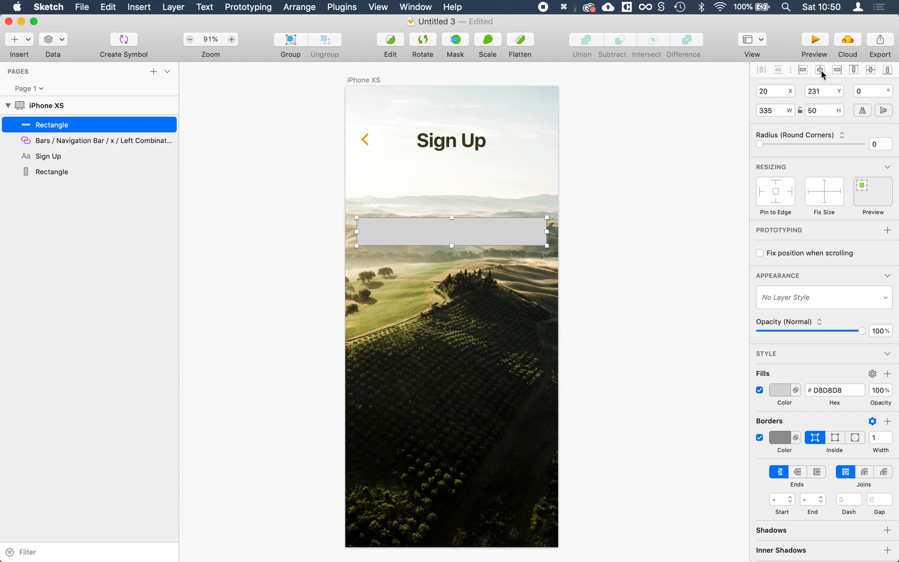
# Step: Round the new rectangle's corners to a radius of 4 and remove its border
pyautogui.moveTo(796, 144); pyautogui.dragTo(802, 147)
pyautogui.click(760, 437)
pyautogui.click(858, 421)
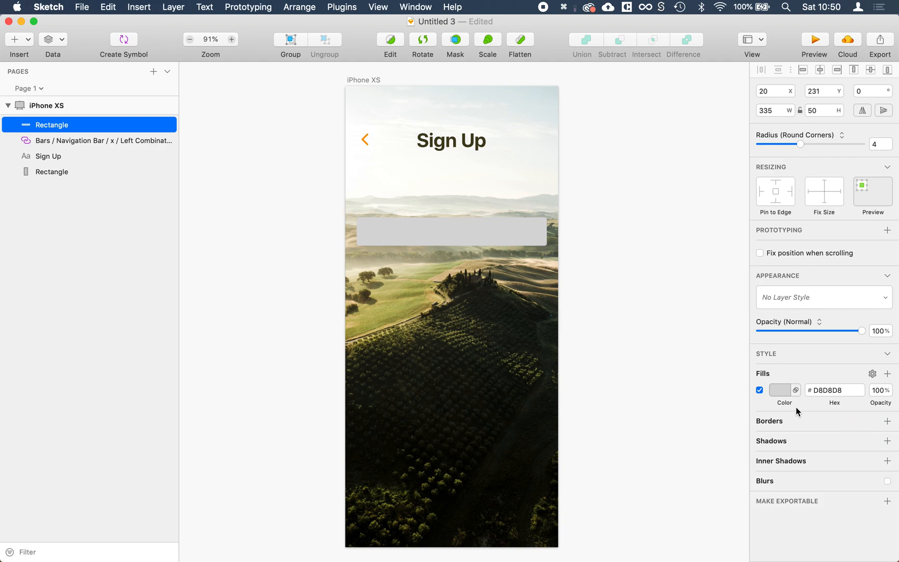
# Step: Fill the input field rectangle with white (FFFFFF) at 90% opacity
pyautogui.click(779, 394)
pyautogui.moveTo(805, 425); pyautogui.dragTo(689, 336)
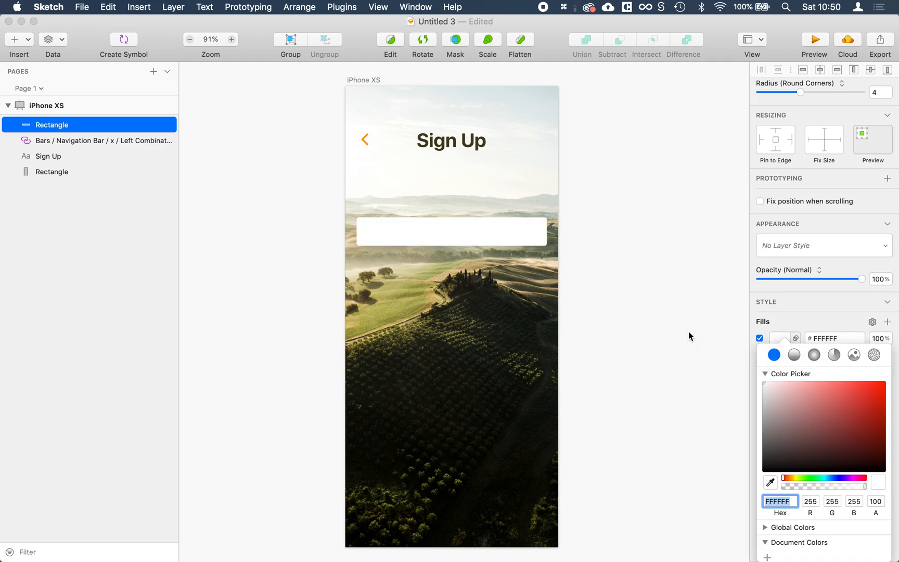
pyautogui.click(875, 502)
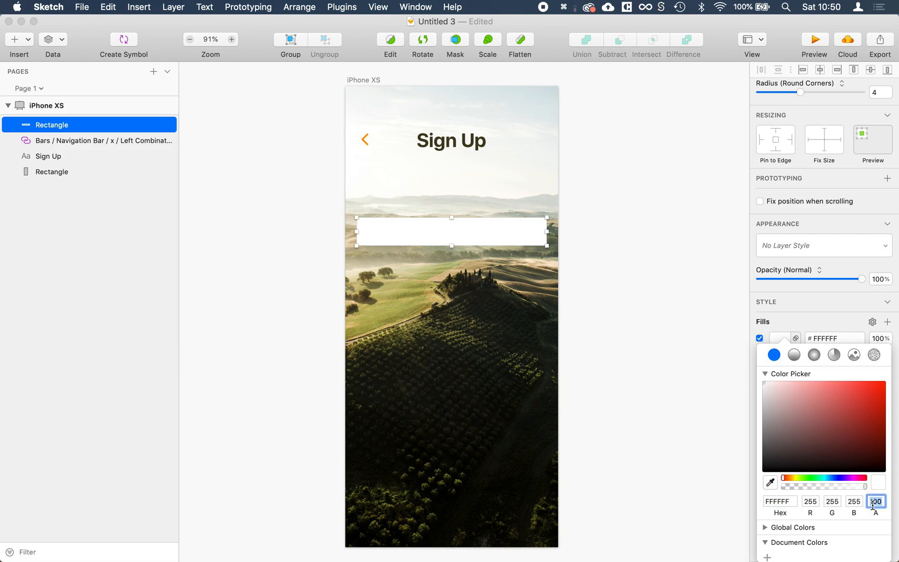
pyautogui.write('90')
pyautogui.press('Return')
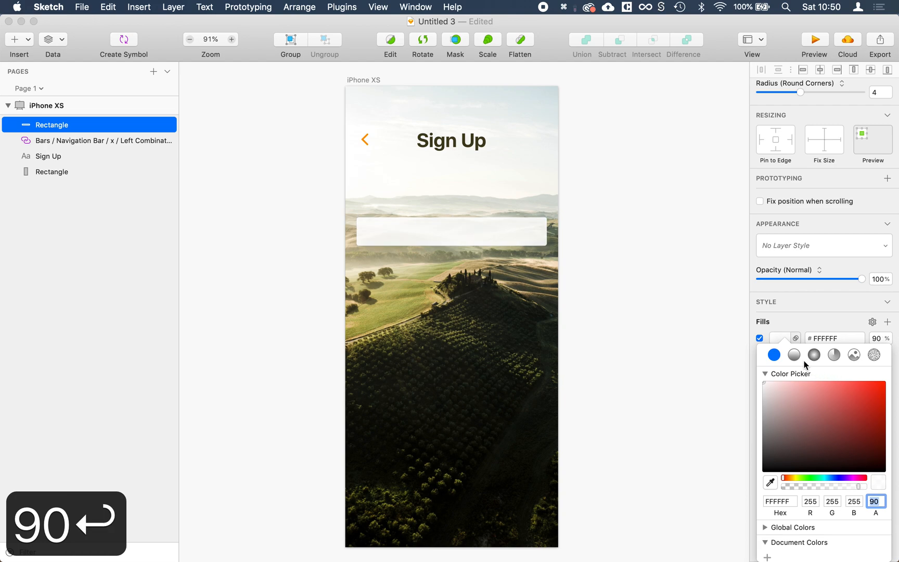
pyautogui.click(783, 325)
# Step: Add a shadow to the field rectangle with a Y offset of 5 and a blur of 10
pyautogui.click(780, 442)
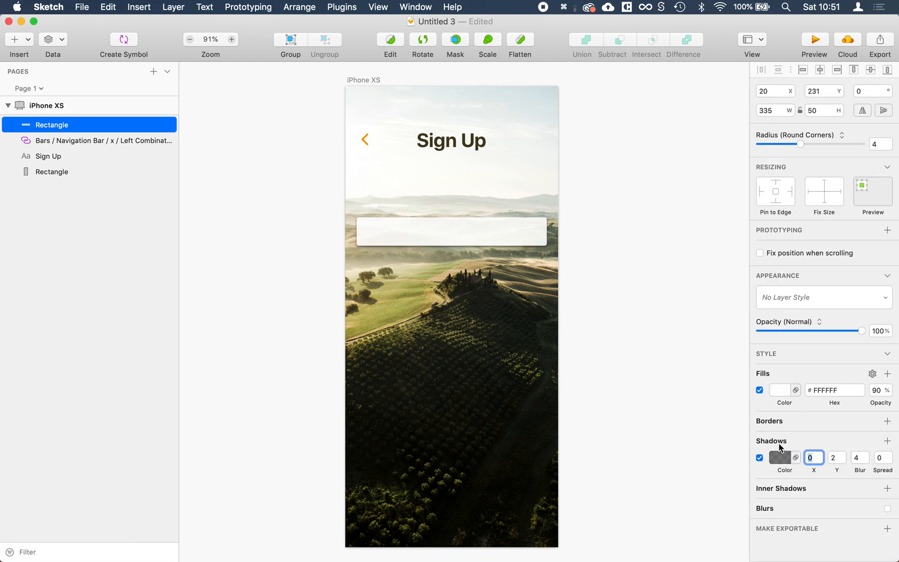
pyautogui.click(832, 457)
pyautogui.write('5')
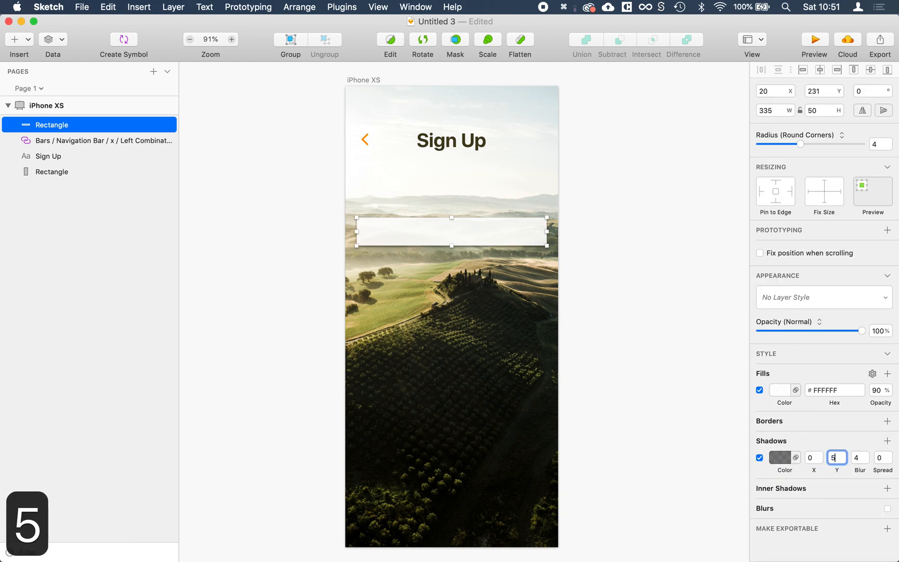
pyautogui.press('Tab')
pyautogui.write('10')
pyautogui.press('Tab')
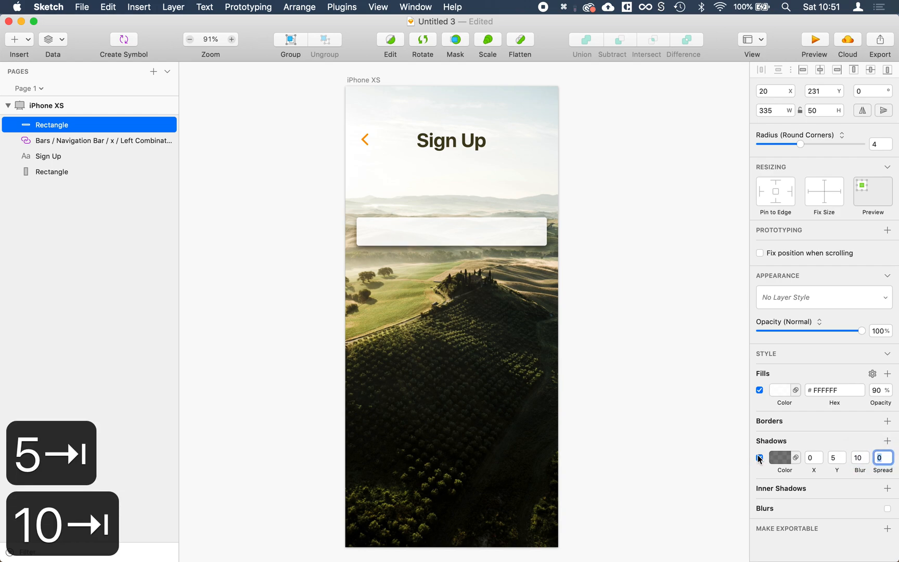
# Step: Lower the alpha of the field rectangle's black shadow colour to 15
pyautogui.click(779, 458)
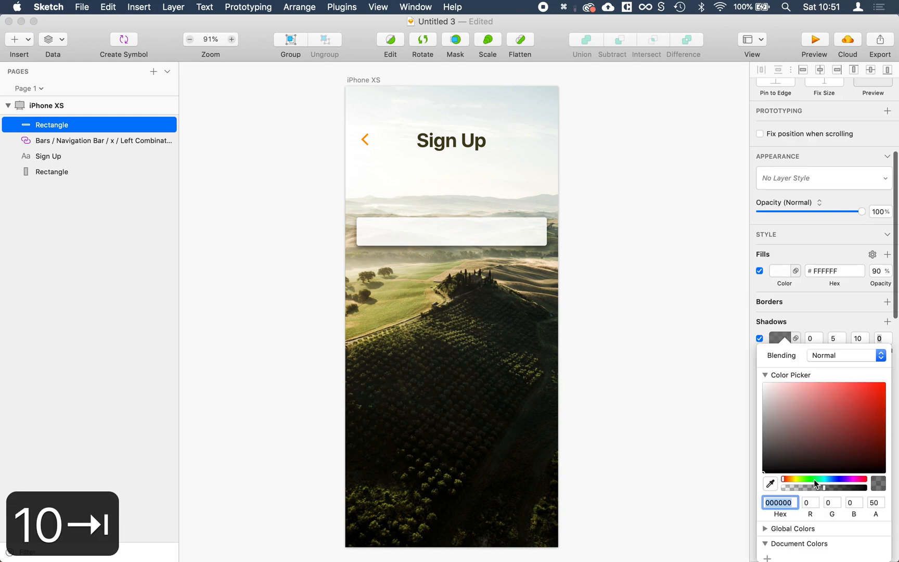
pyautogui.click(873, 502)
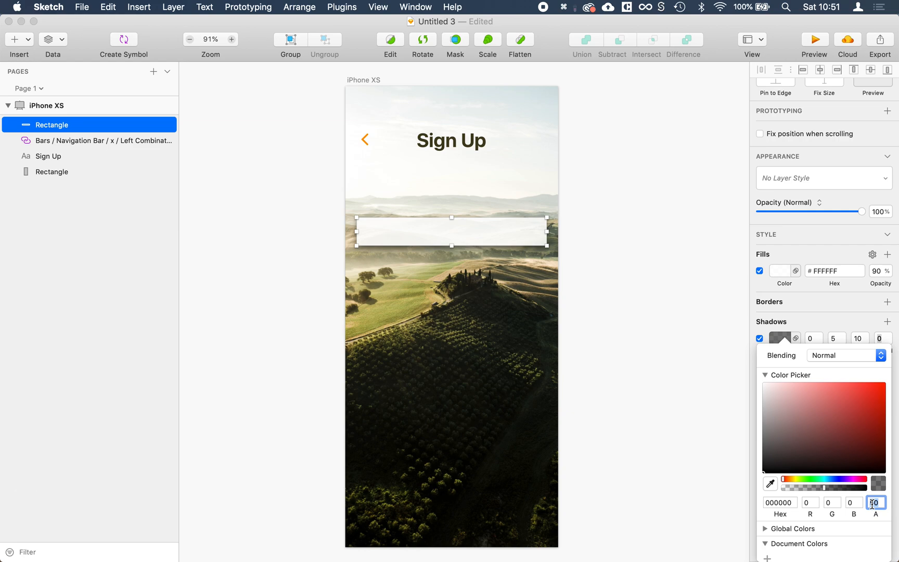
pyautogui.write('15')
pyautogui.press('Return')
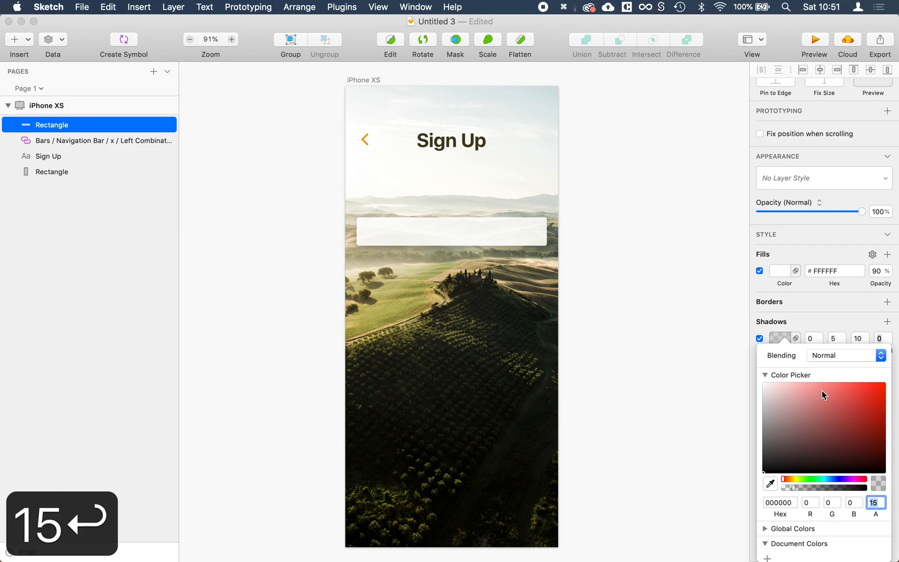
pyautogui.click(779, 338)
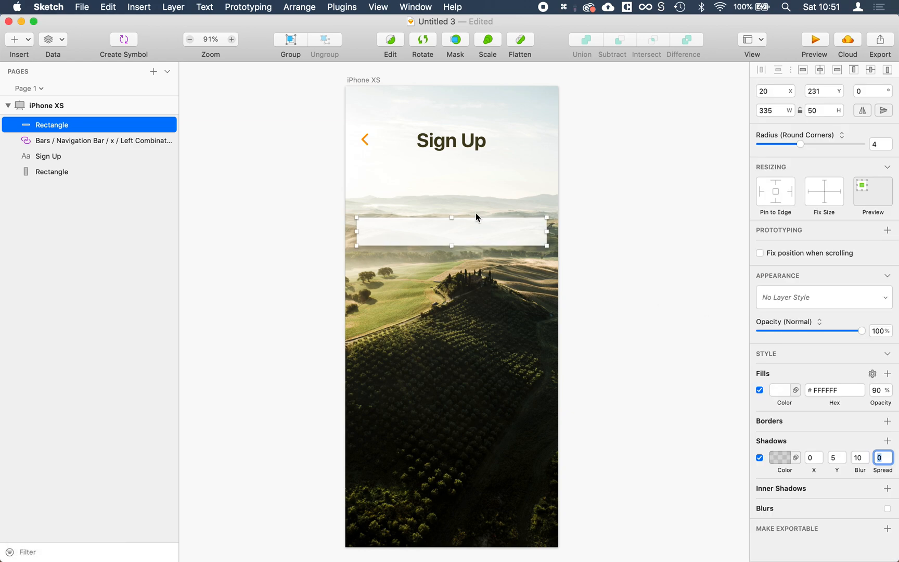
# Step: Turn on blur for the field rectangle and switch its type to Background Blur
pyautogui.scroll(-2, 540, 293)
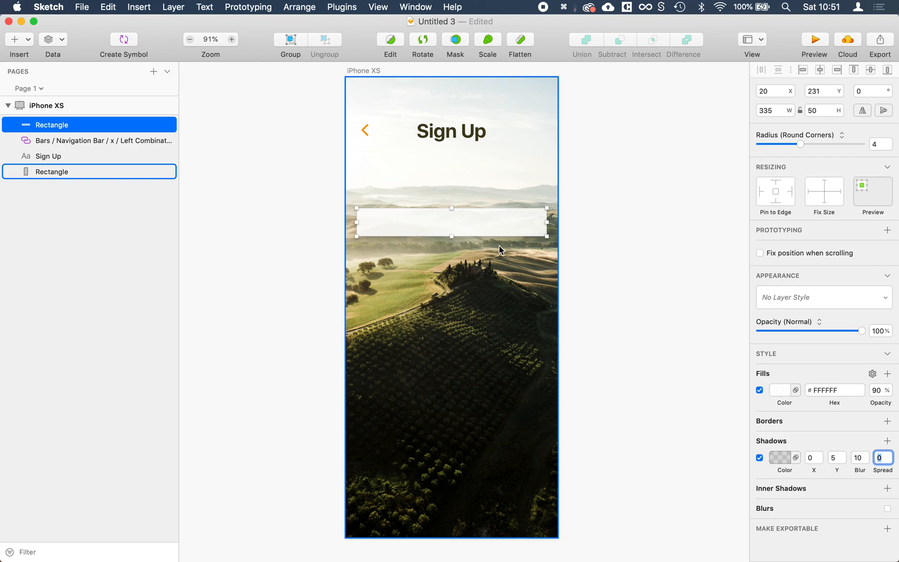
pyautogui.click(778, 513)
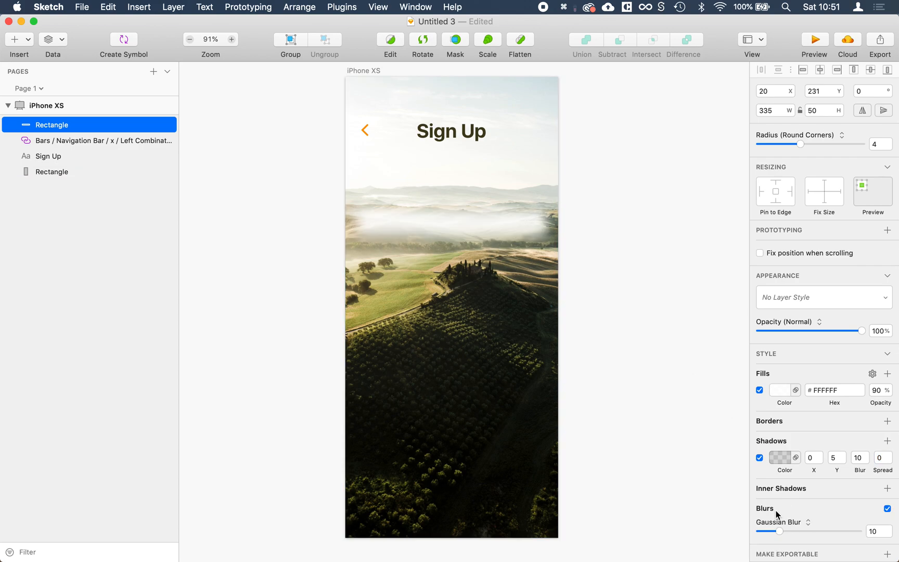
pyautogui.click(780, 523)
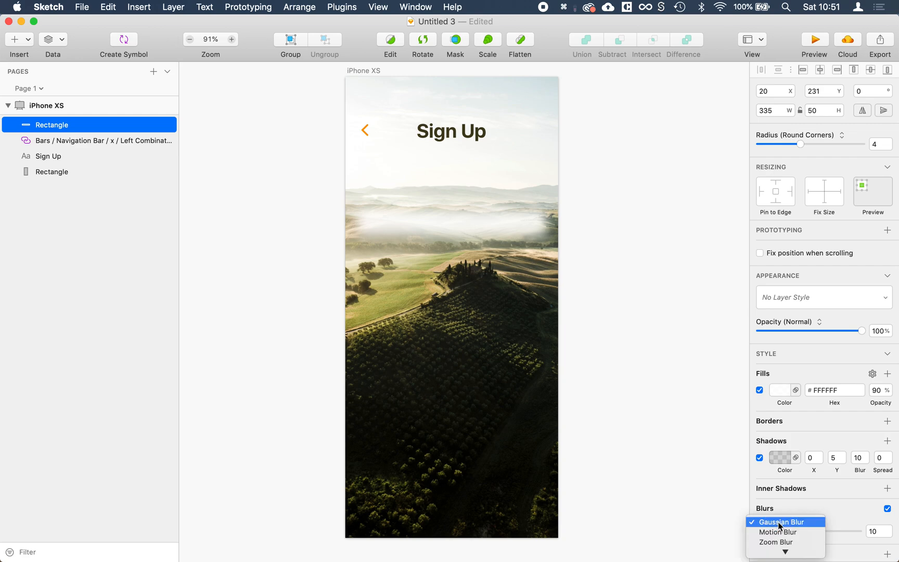
pyautogui.click(787, 553)
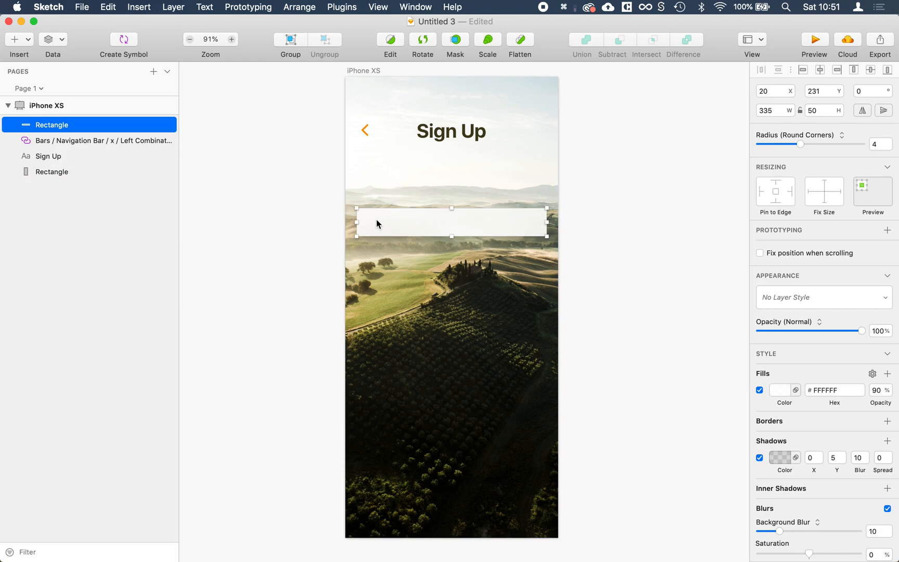
# Step: Add a left-aligned "Type something" text layer over the input field
pyautogui.press('t')
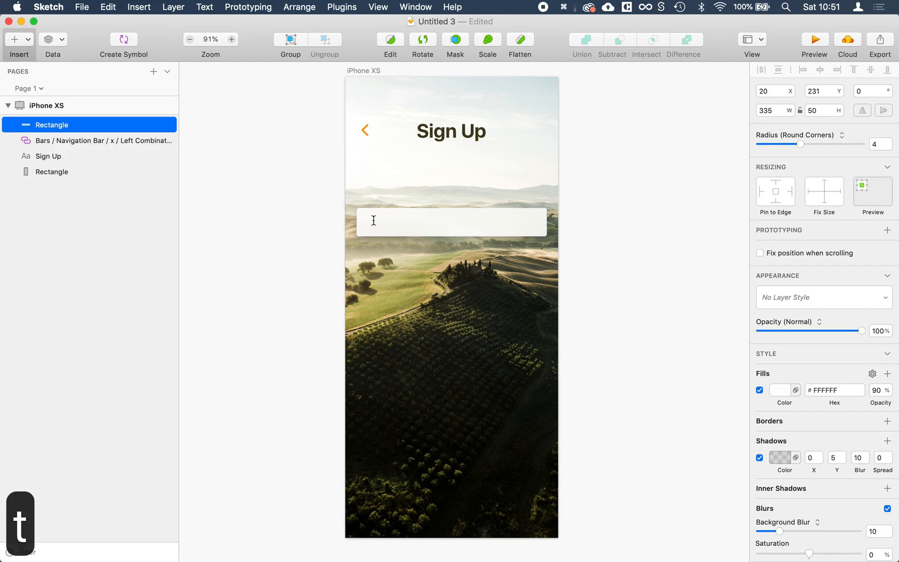
pyautogui.click(371, 223)
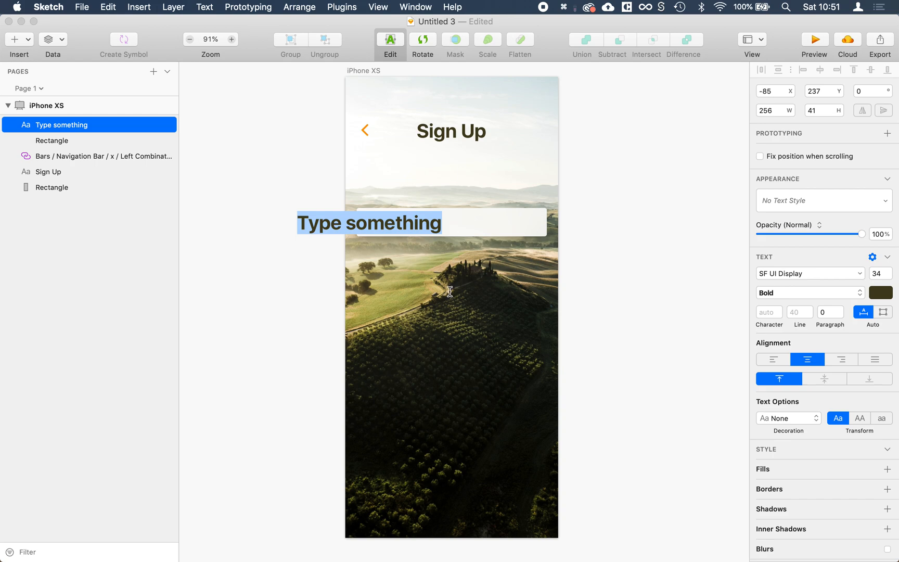
pyautogui.press('Escape')
pyautogui.click(304, 283)
pyautogui.moveTo(376, 228); pyautogui.dragTo(436, 229)
# Step: Set the "Type something" text to SF Pro Text at size 18
pyautogui.click(838, 336)
pyautogui.write('sf')
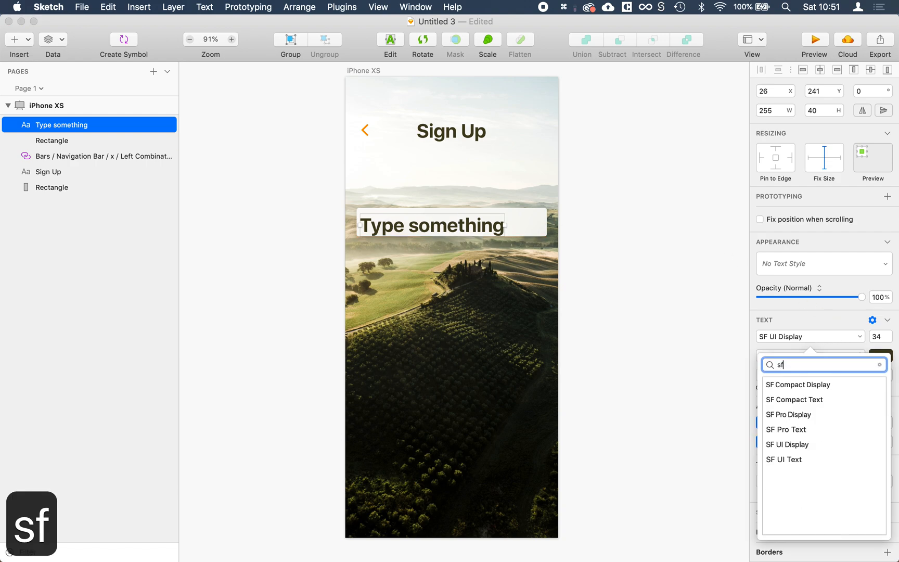
pyautogui.click(788, 431)
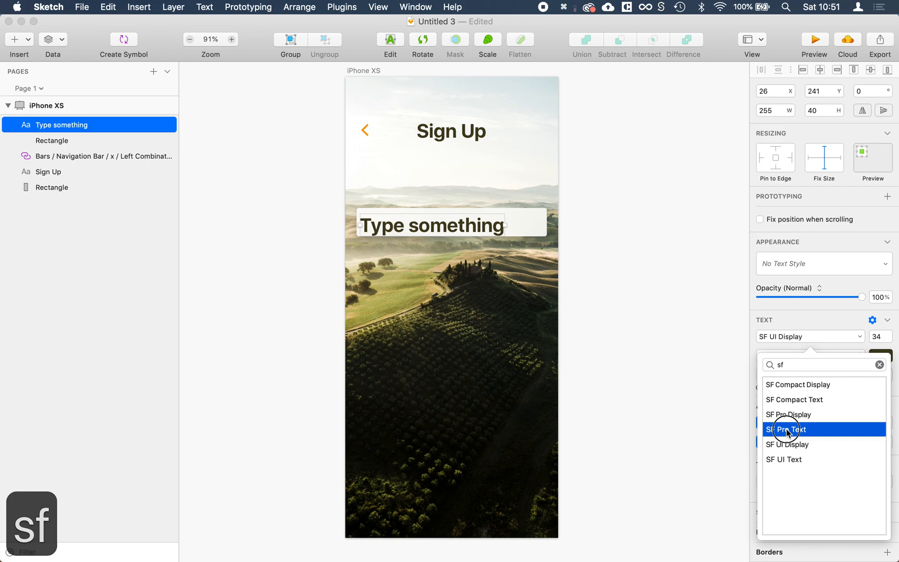
pyautogui.click(880, 335)
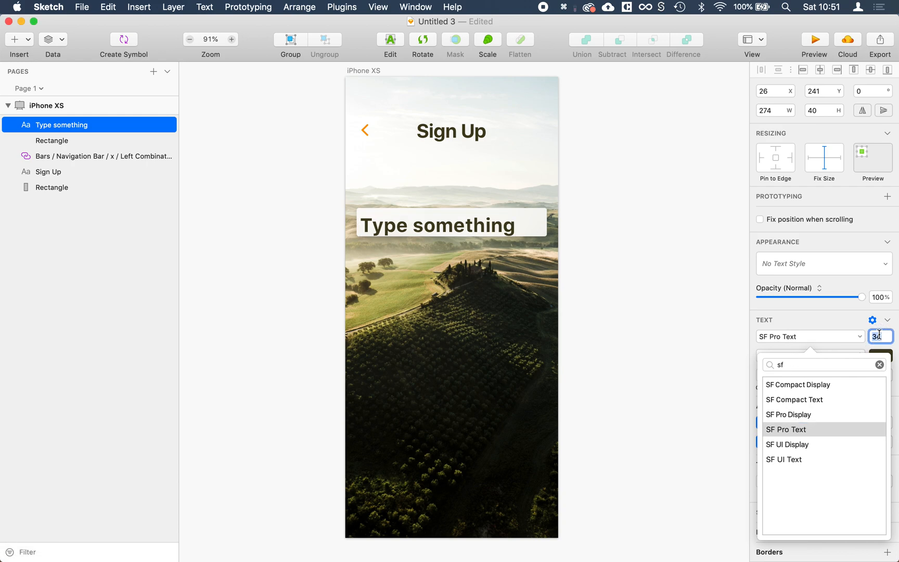
pyautogui.write('18')
pyautogui.press('Return')
# Step: Change the weight of the "Type something" text to Regular
pyautogui.click(850, 323)
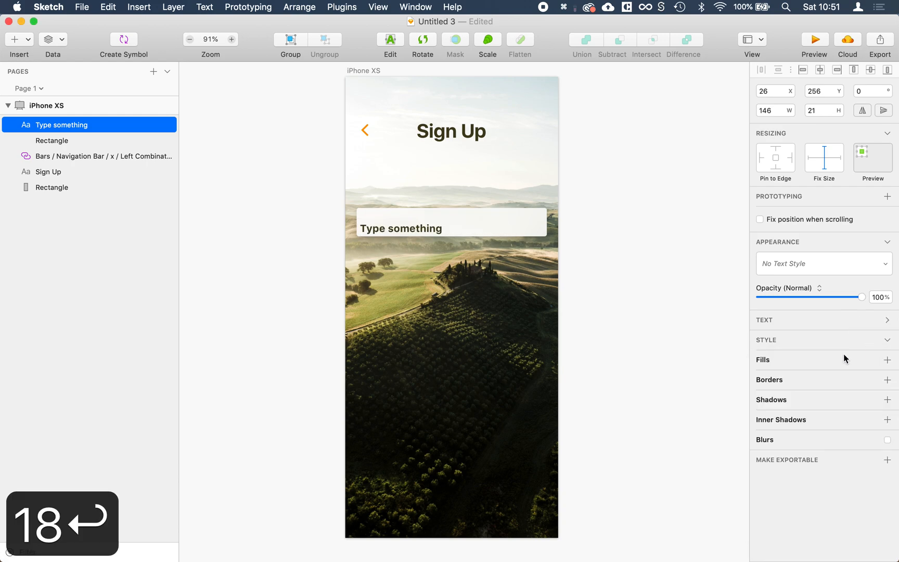
pyautogui.click(790, 322)
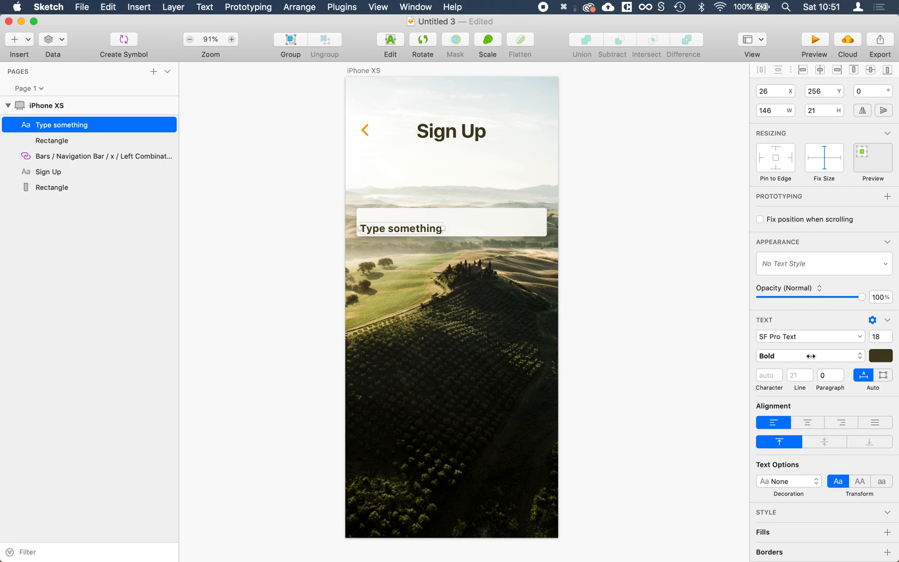
pyautogui.click(772, 356)
pyautogui.click(790, 261)
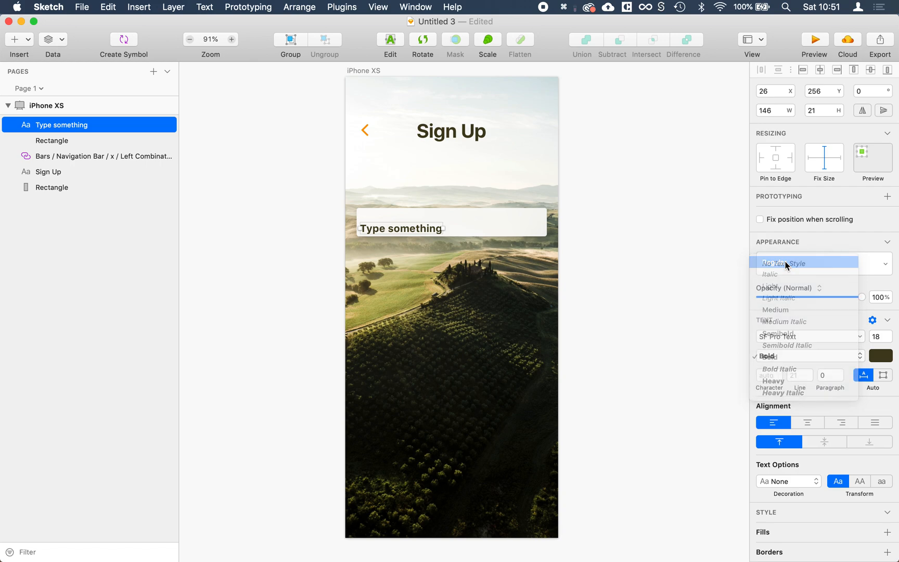
# Step: Position the "Type something" text 15 px from the input field's left and top edges, at X 35, Y 246
pyautogui.moveTo(408, 228); pyautogui.dragTo(411, 222)
pyautogui.scroll(5, 411, 222)
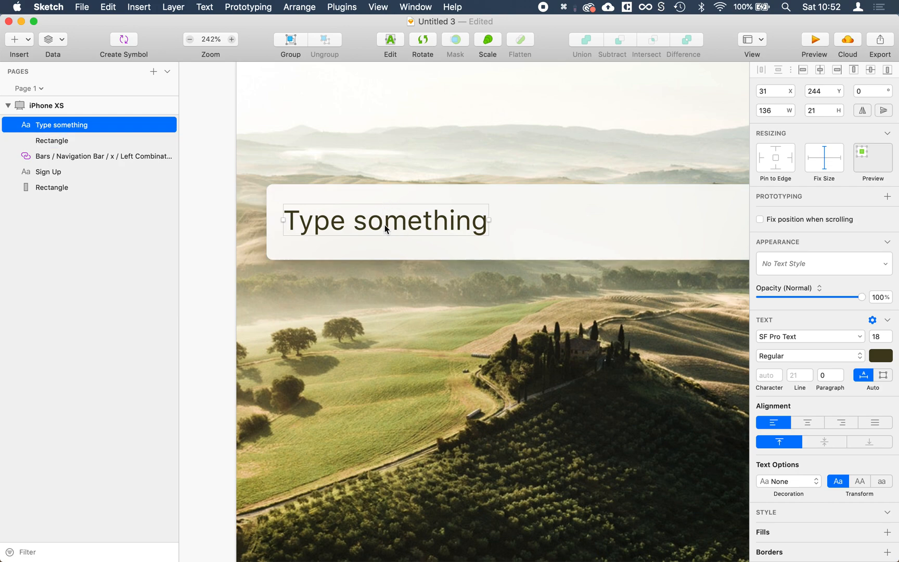
pyautogui.press('alt')
pyautogui.press('alt')
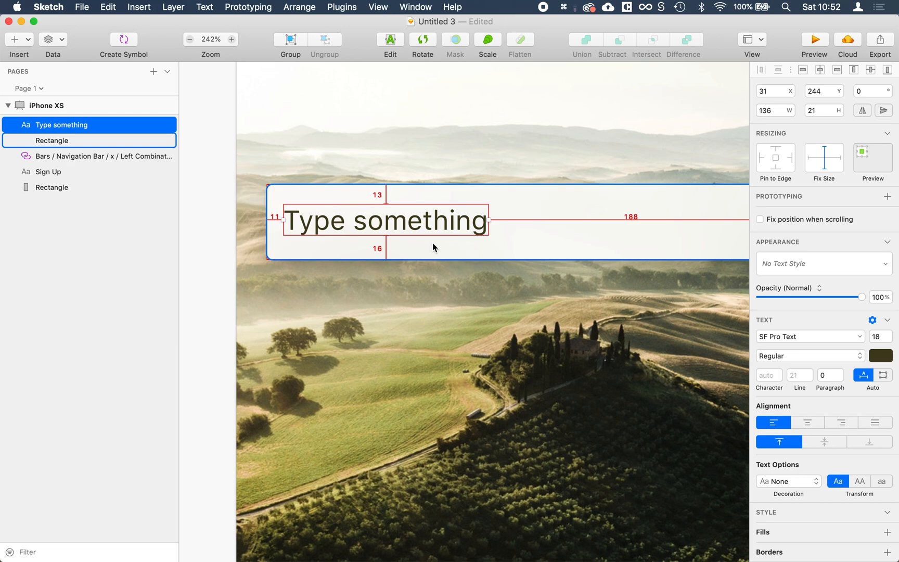
pyautogui.hotkey('alt', 'Down')
pyautogui.hotkey('alt', 'Down')
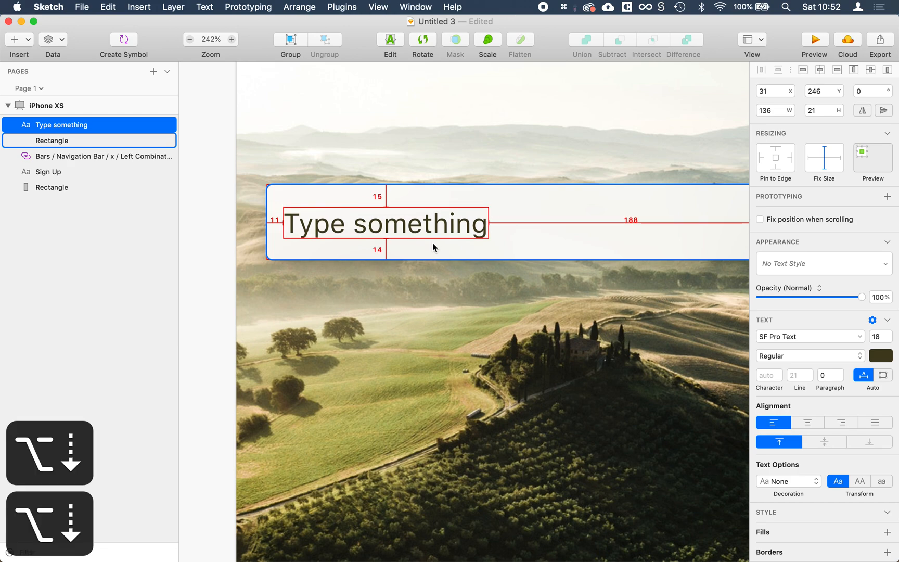
pyautogui.hotkey('alt', 'Right')
pyautogui.hotkey('alt', 'Right')
pyautogui.hotkey('alt', 'Right')
pyautogui.hotkey('alt', 'Right')
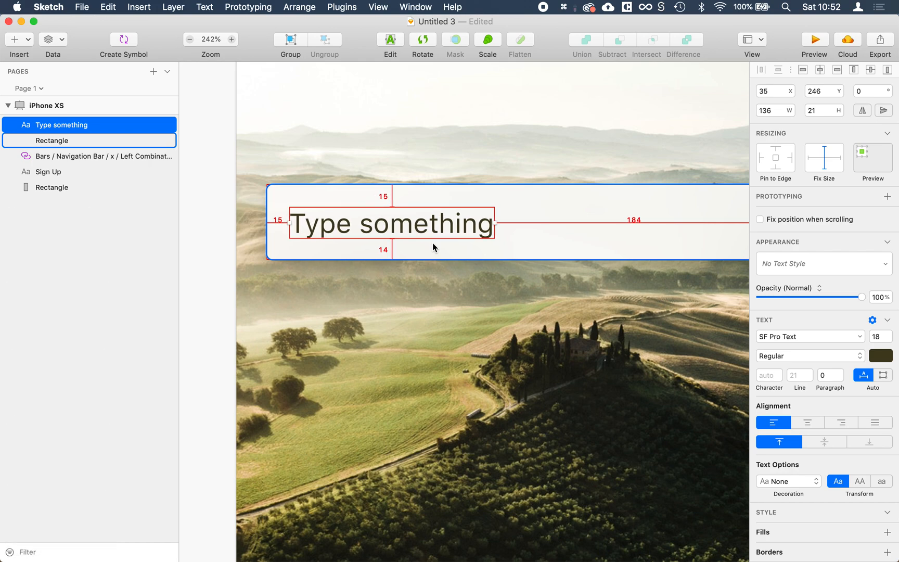
# Step: Draw a thin vertical rectangle 2 px wide just after the "Type something" text and set its height to 21
pyautogui.hscroll(3, 235, 248)
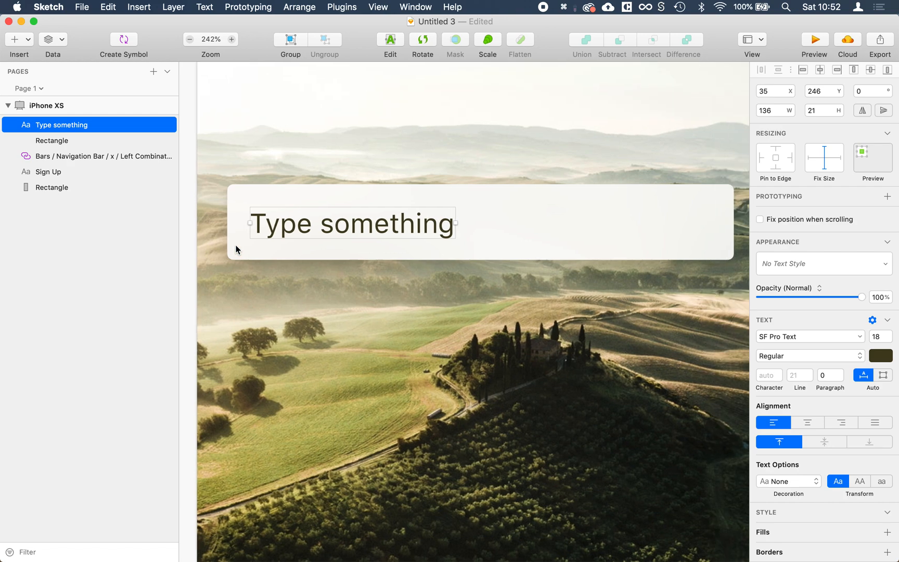
pyautogui.hscroll(2, 235, 249)
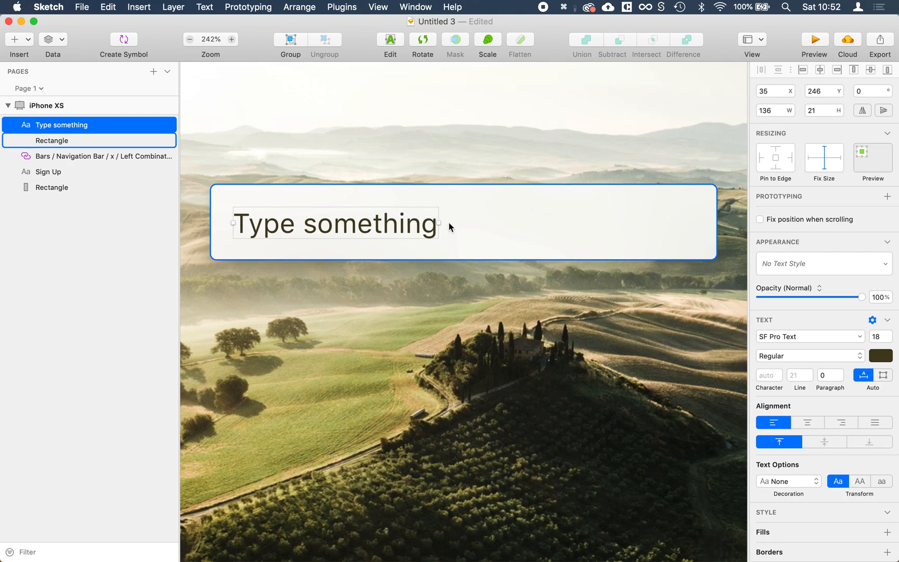
pyautogui.press('r')
pyautogui.moveTo(448, 226)
pyautogui.mouseDown()
pyautogui.moveTo(452, 199)
pyautogui.moveTo(450, 209)
pyautogui.mouseUp()
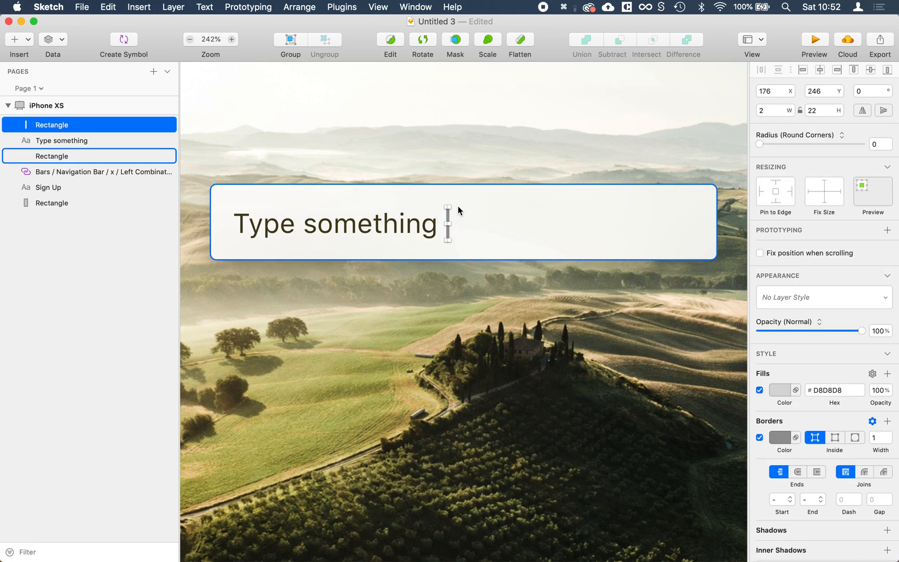
pyautogui.click(839, 113)
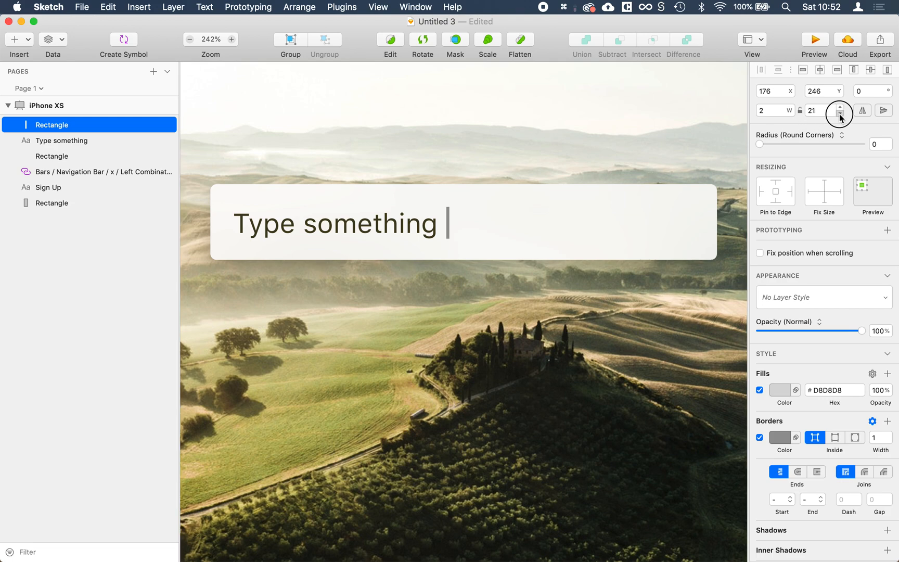
# Step: Round the thin bar's corners to a radius of 1 and remove its border
pyautogui.moveTo(808, 143); pyautogui.dragTo(864, 144)
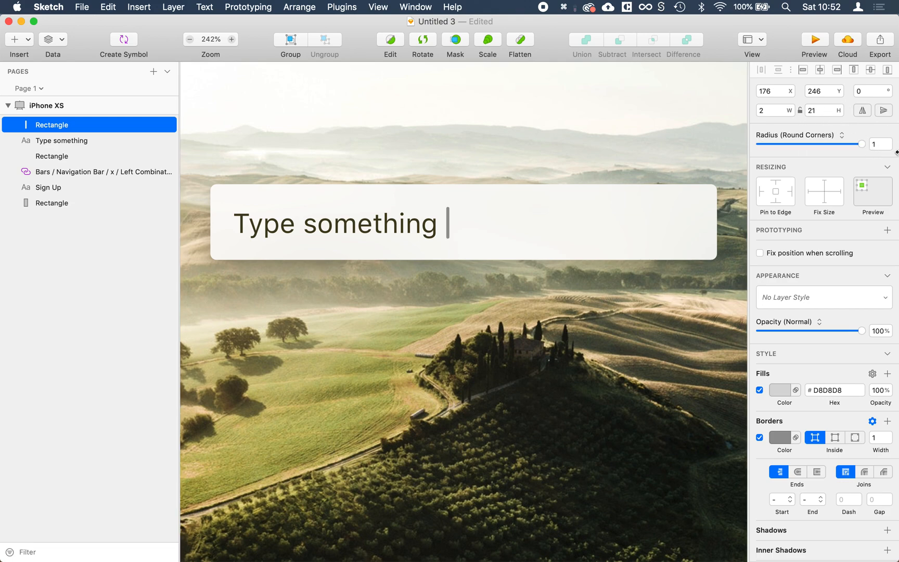
pyautogui.click(760, 438)
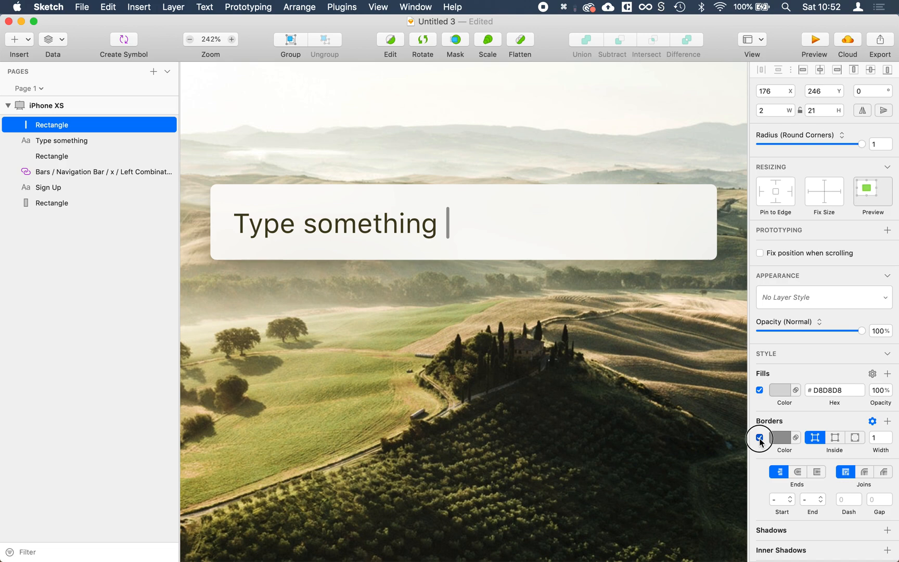
pyautogui.click(858, 423)
# Step: Fill the thin bar beside the text with blue (1674C3)
pyautogui.click(780, 390)
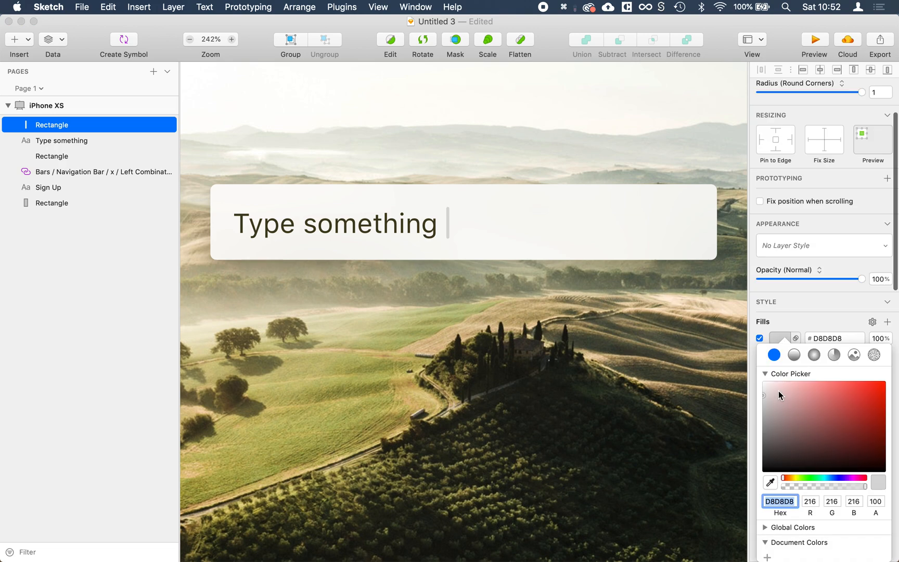
pyautogui.moveTo(850, 478); pyautogui.dragTo(831, 480)
pyautogui.moveTo(865, 406); pyautogui.dragTo(872, 403)
pyautogui.moveTo(830, 478); pyautogui.dragTo(830, 477)
# Step: Move the blue bar right up against the end of the "Type something" text, vertically in line with it
pyautogui.moveTo(449, 229); pyautogui.dragTo(442, 233)
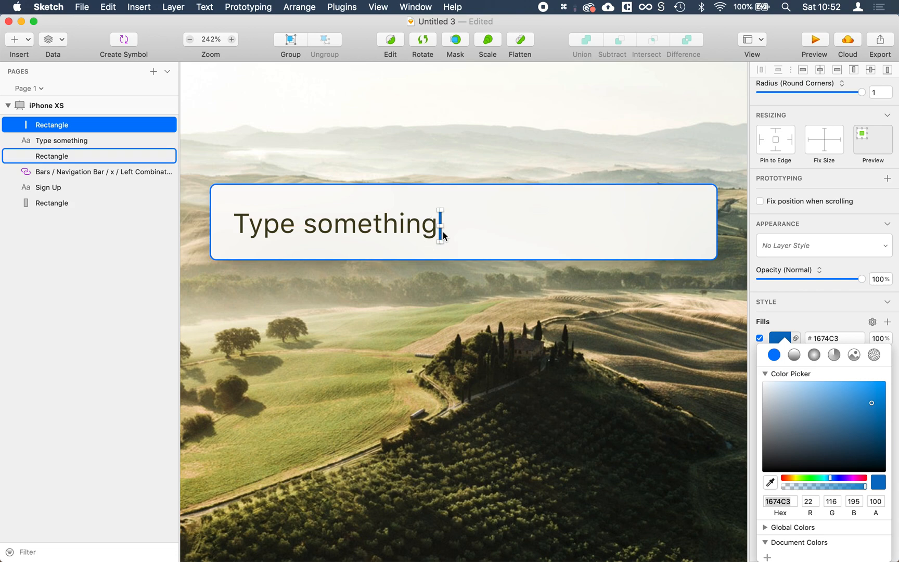
pyautogui.press('Up')
pyautogui.press('Up')
pyautogui.scroll(-2, 410, 339)
pyautogui.scroll(2, 410, 340)
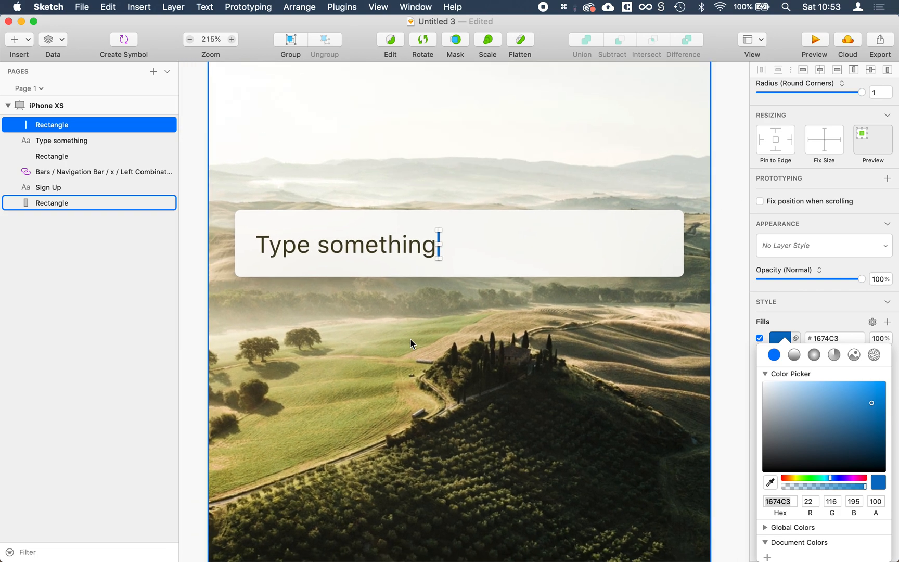
pyautogui.scroll(1, 410, 339)
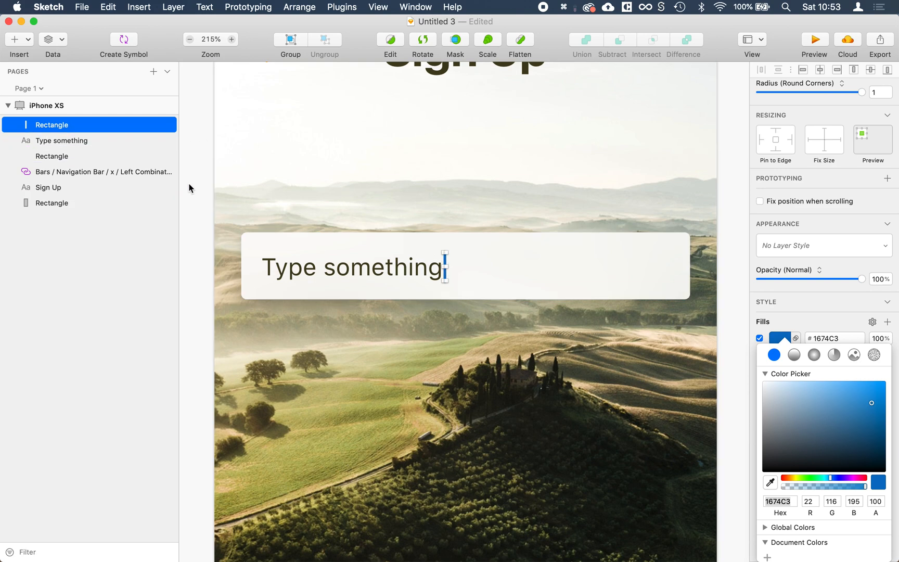
# Step: Rename the blue bar's layer as Cursor
pyautogui.press('super+r')
pyautogui.write('Curos')
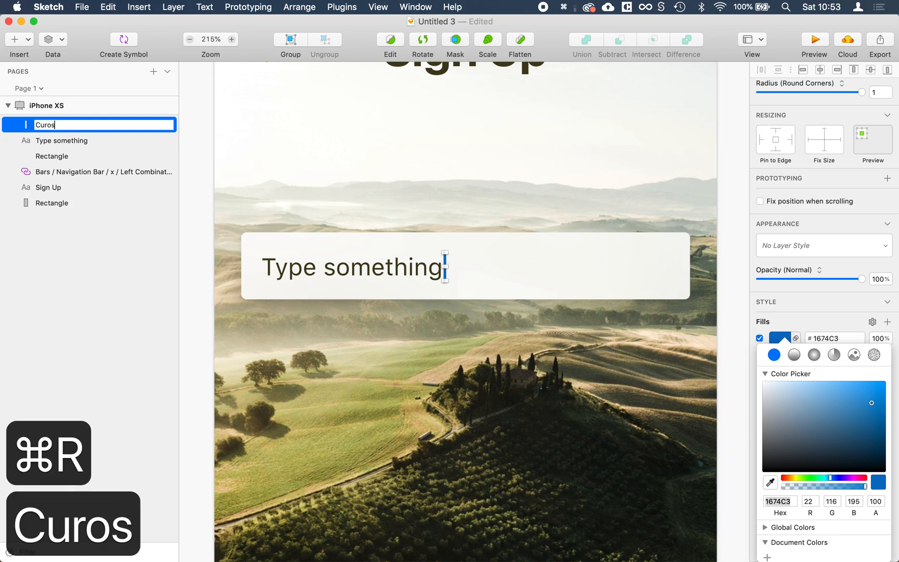
pyautogui.press('BackSpace')
pyautogui.press('BackSpace')
pyautogui.write('sor')
pyautogui.press('Return')
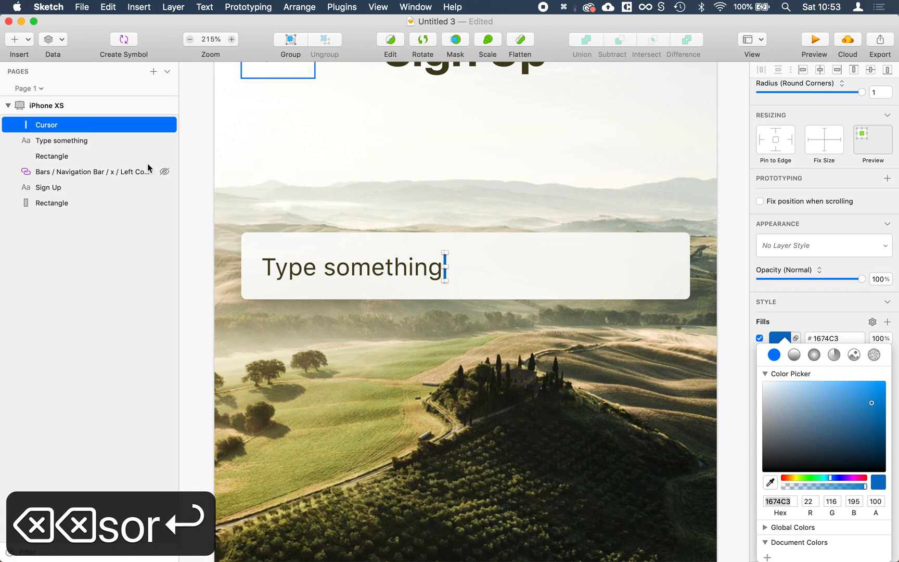
# Step: Rename the input field's rectangle layer as Text Field BG and close its fill colour picker
pyautogui.click(41, 159)
pyautogui.press('super+r')
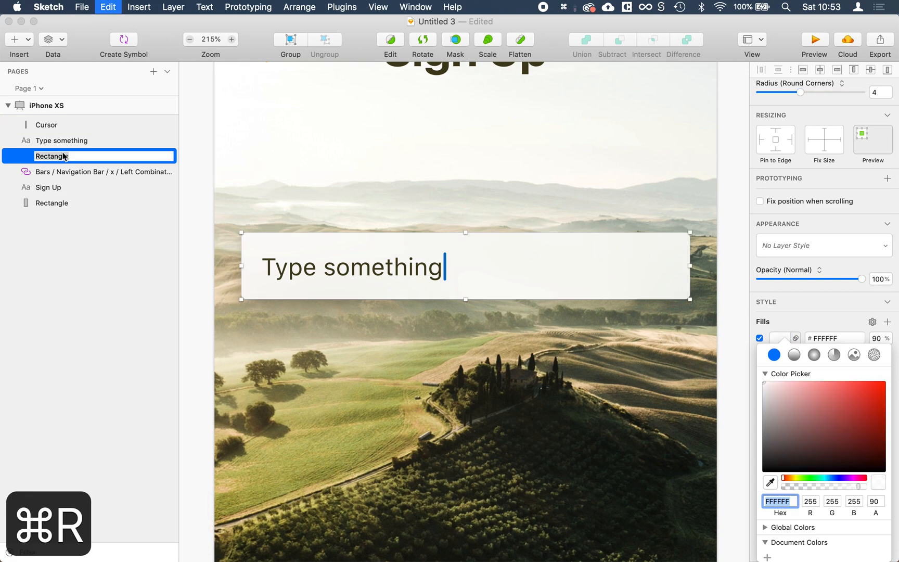
pyautogui.write('Te')
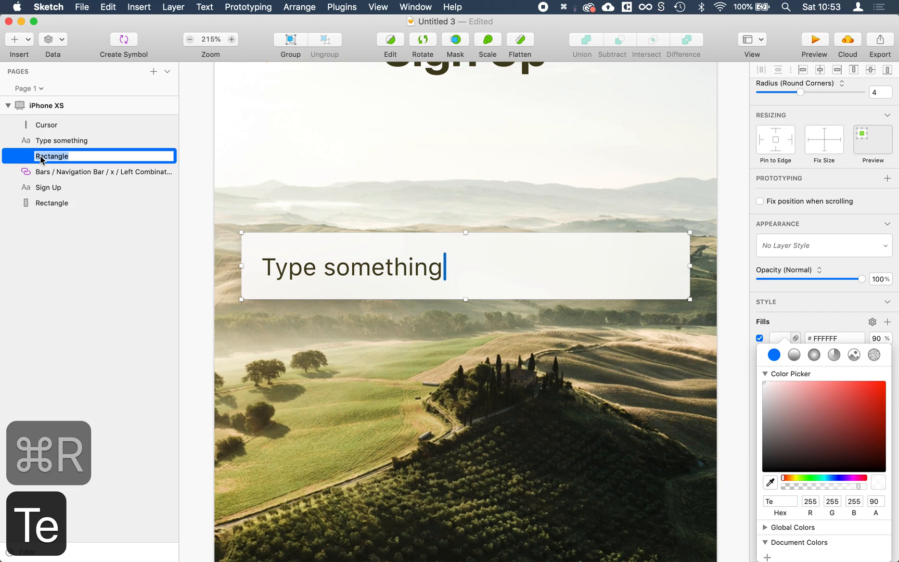
pyautogui.click(55, 155)
pyautogui.write('Text Field BG')
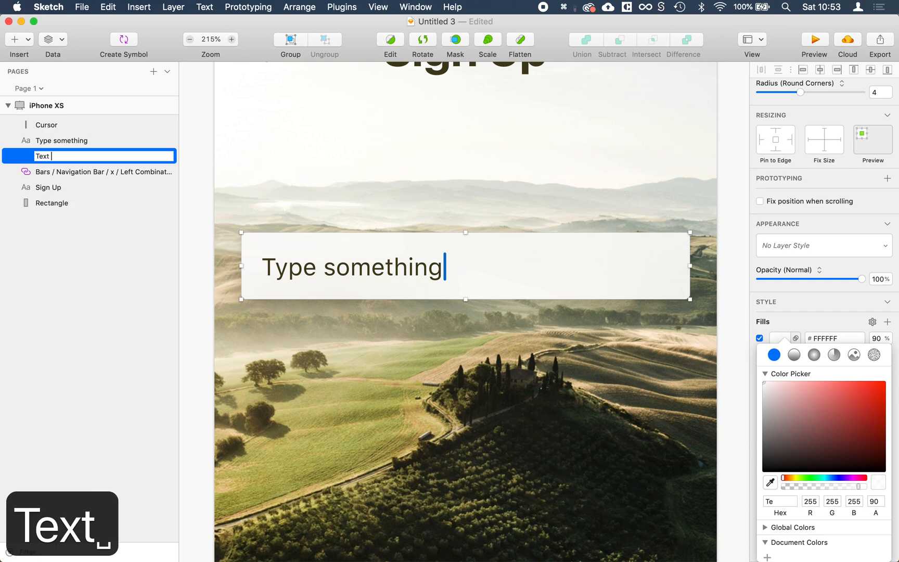
pyautogui.press('Return')
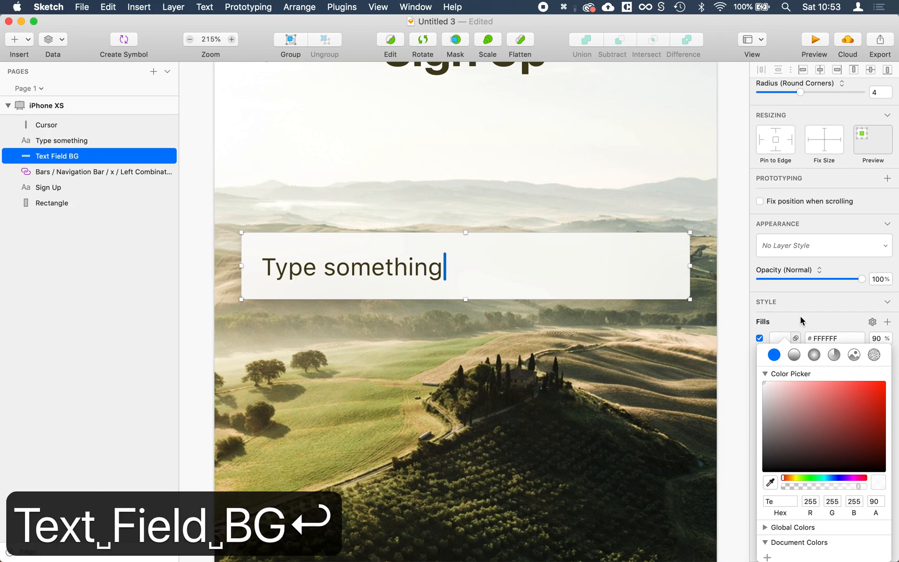
pyautogui.click(779, 327)
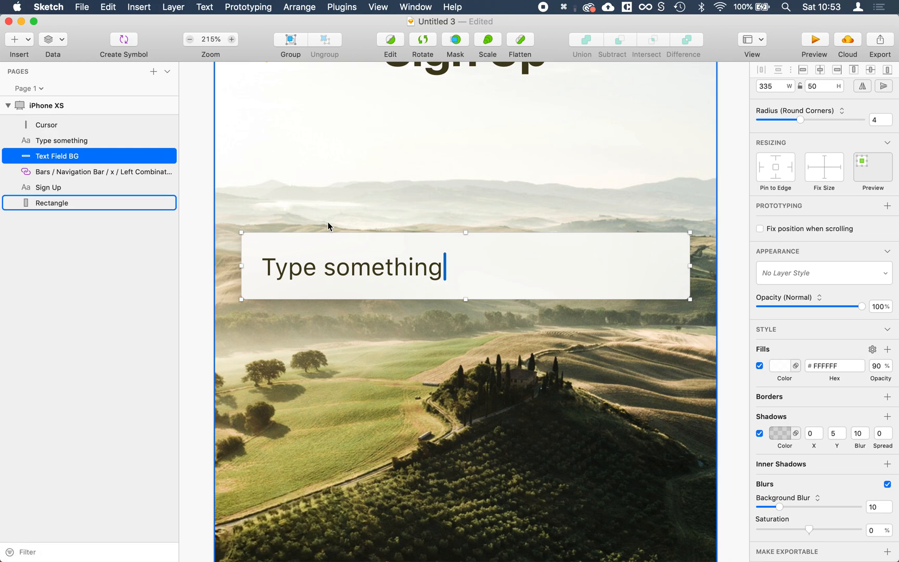
# Step: Add a text layer reading "Label" above the input field, aligned with its left edge at X 20, Y 210
pyautogui.press('t')
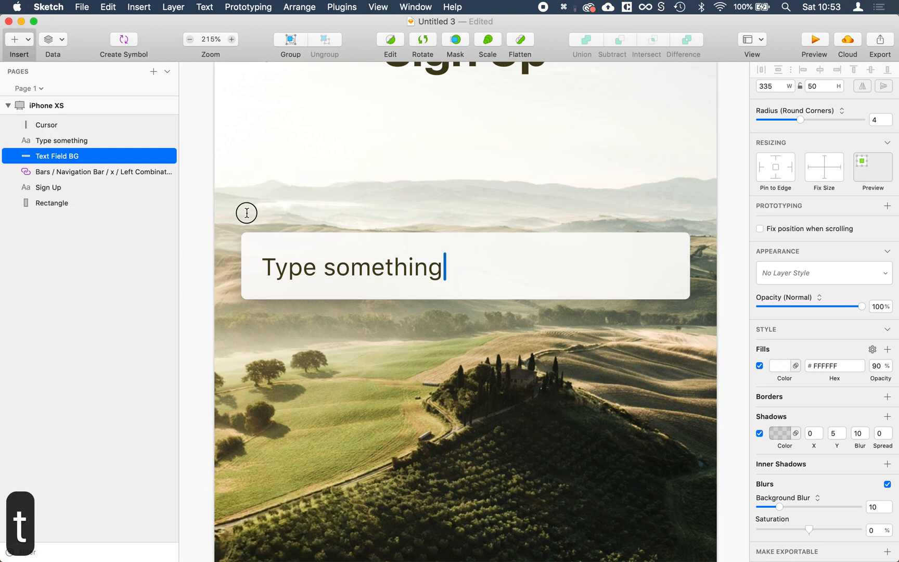
pyautogui.click(246, 212)
pyautogui.write('Label')
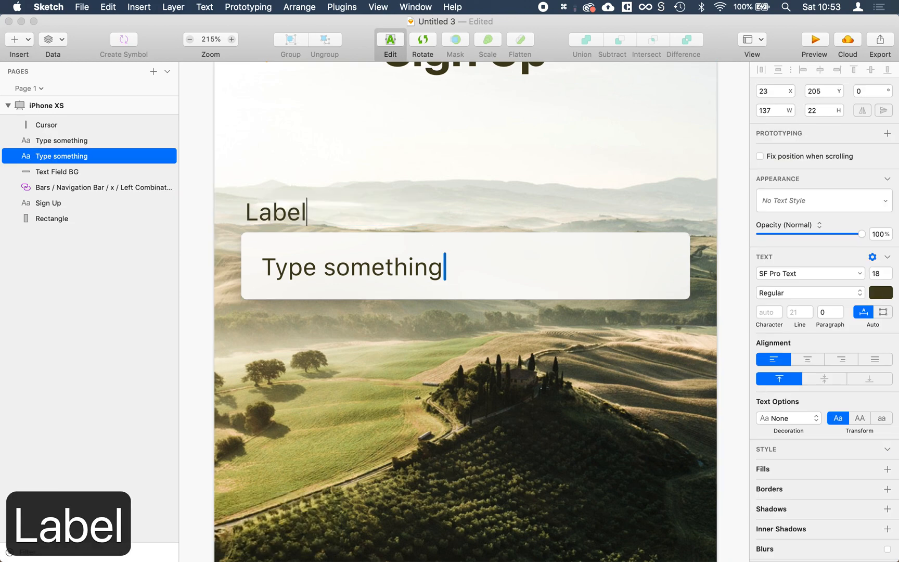
pyautogui.click(271, 214)
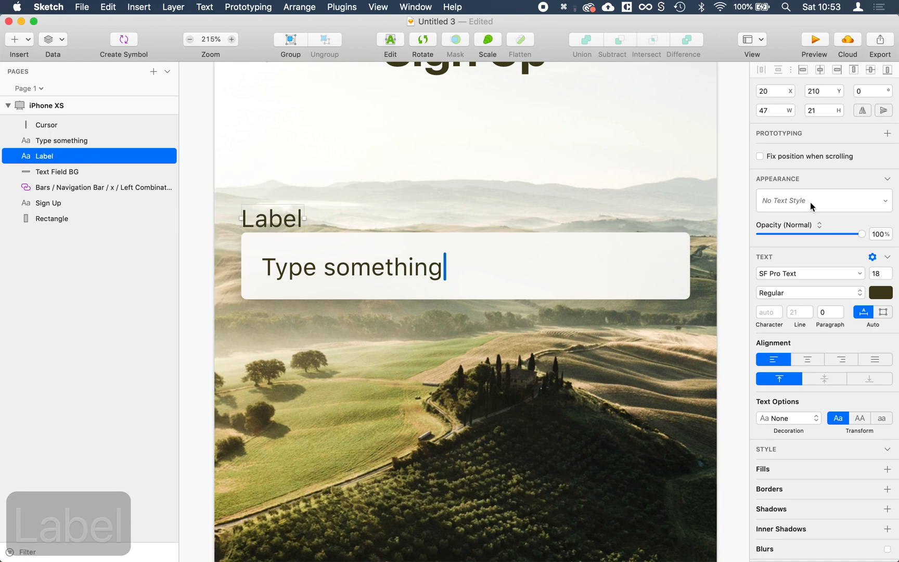
# Step: Set the "Label" text size to 14, move it up to Y 212 and deselect it
pyautogui.click(873, 274)
pyautogui.write('14')
pyautogui.press('Return')
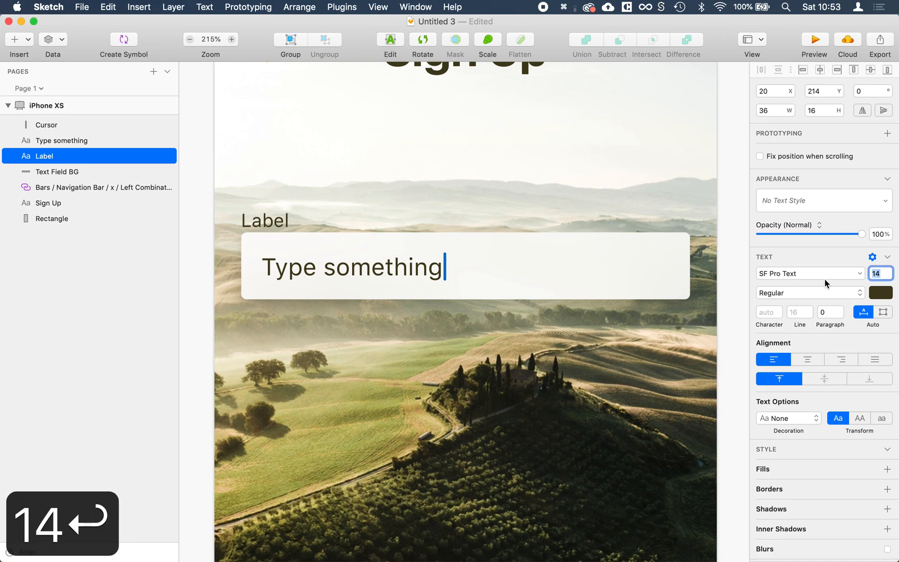
pyautogui.press('Up')
pyautogui.press('Up')
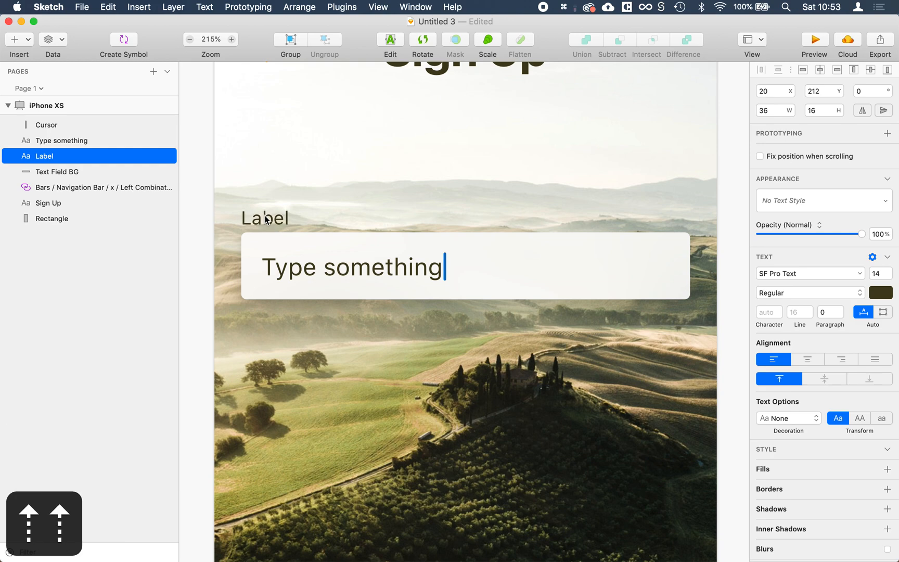
pyautogui.scroll(-3, 270, 242)
pyautogui.click(580, 275)
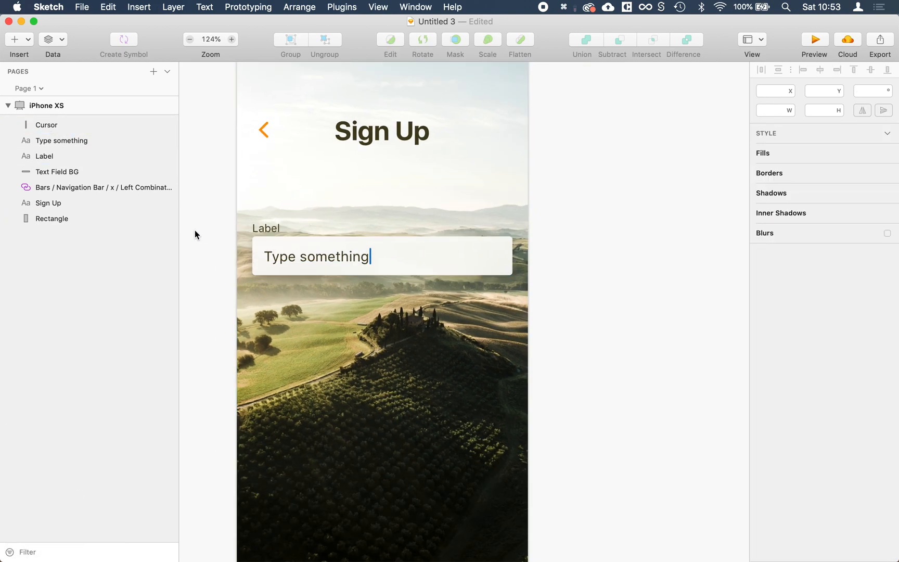
# Step: Reorder the field's layers, putting Label on top of the stack and Cursor beneath Type something
pyautogui.click(44, 124)
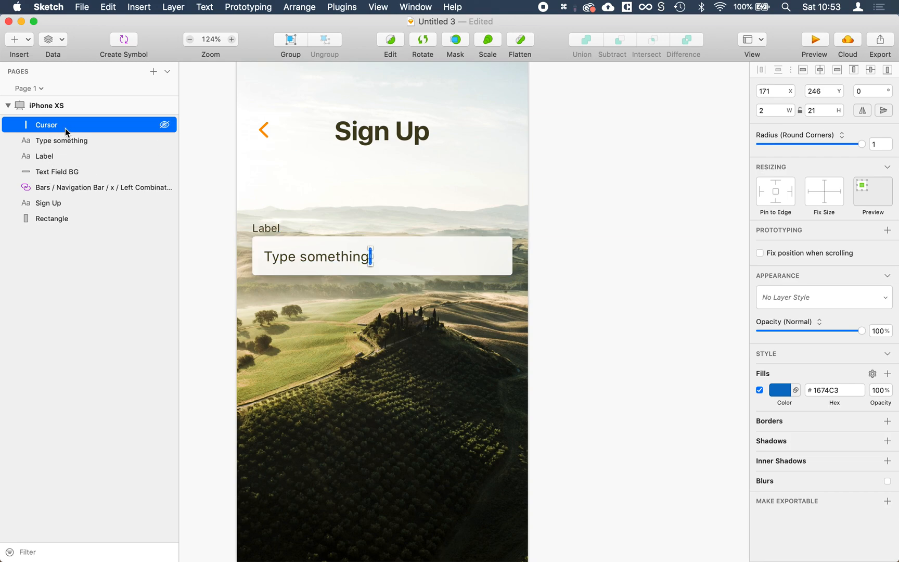
pyautogui.moveTo(43, 159); pyautogui.dragTo(46, 125)
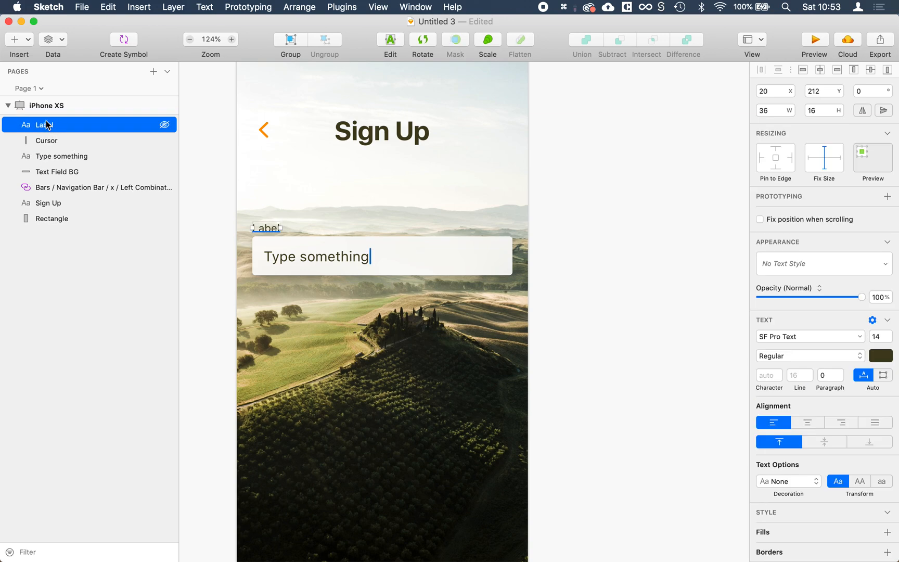
pyautogui.moveTo(46, 144); pyautogui.dragTo(43, 161)
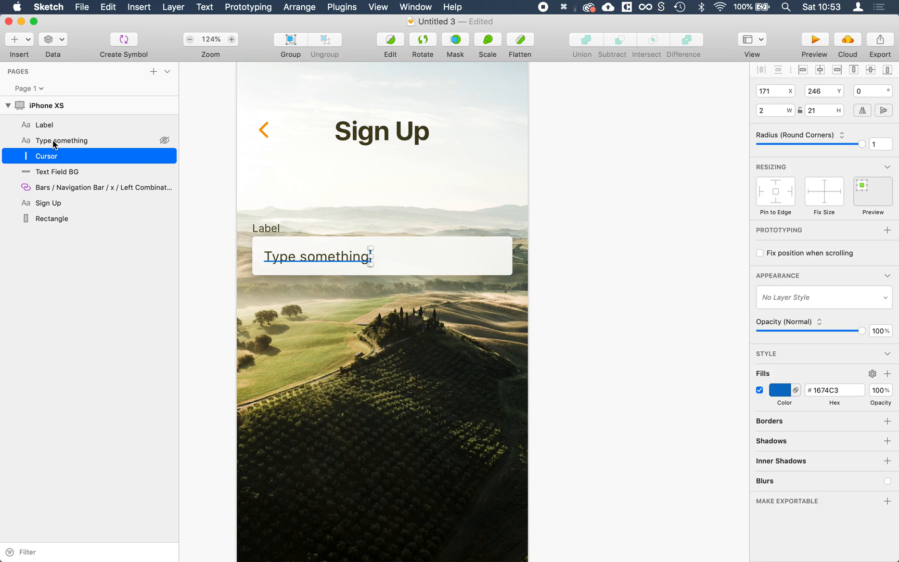
# Step: Create a symbol named "Text Field / Focus" from the Label, Type something, Cursor and Text Field BG layers
pyautogui.click(41, 124)
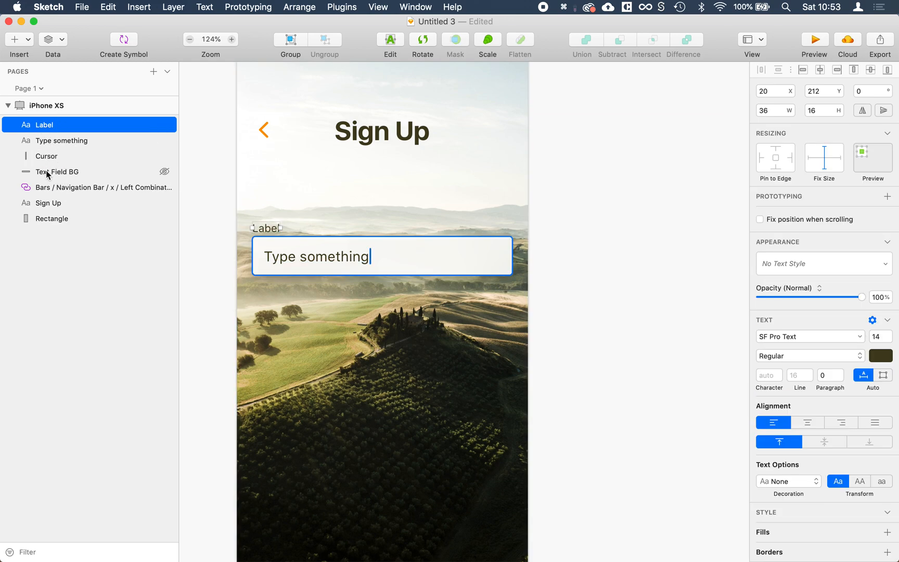
pyautogui.keyDown('shift'); pyautogui.click(46, 171); pyautogui.keyUp('shift')
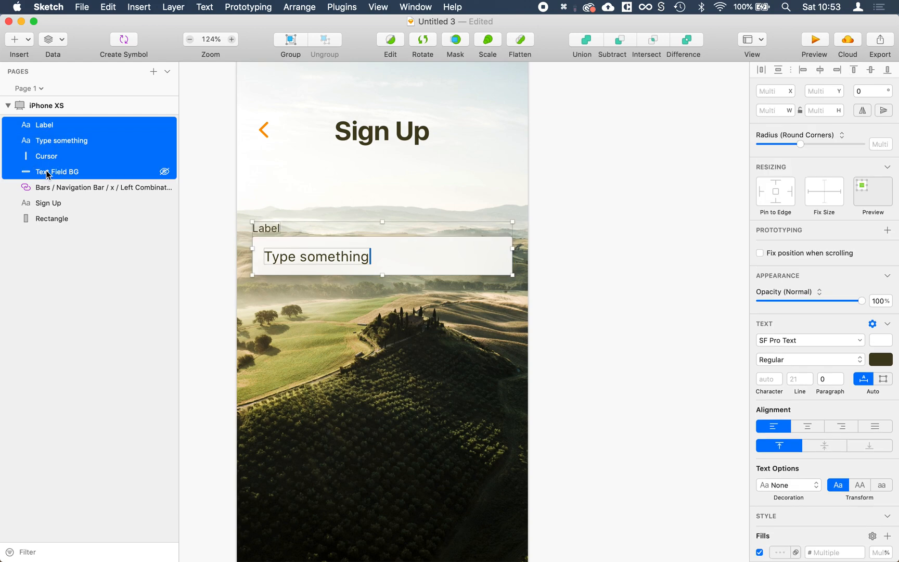
pyautogui.click(131, 36)
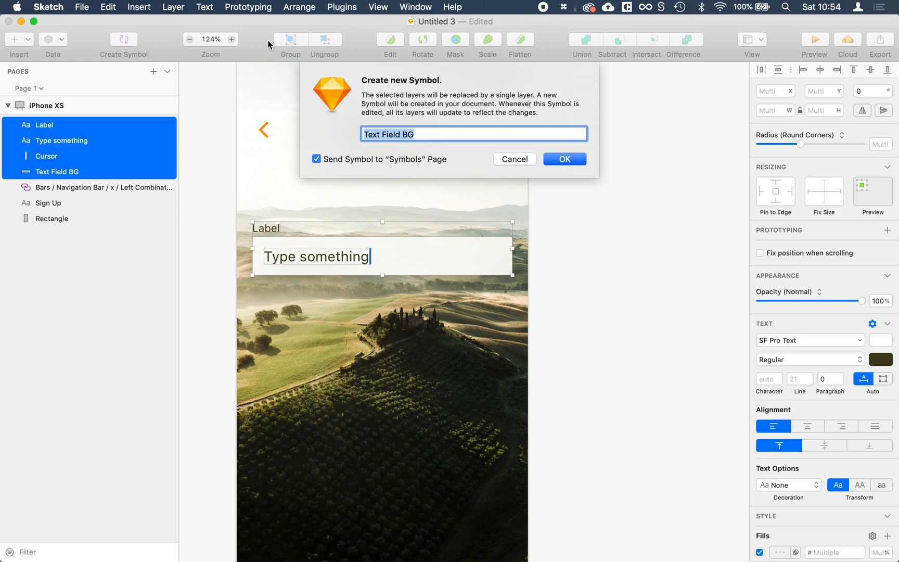
pyautogui.write('Text Field ')
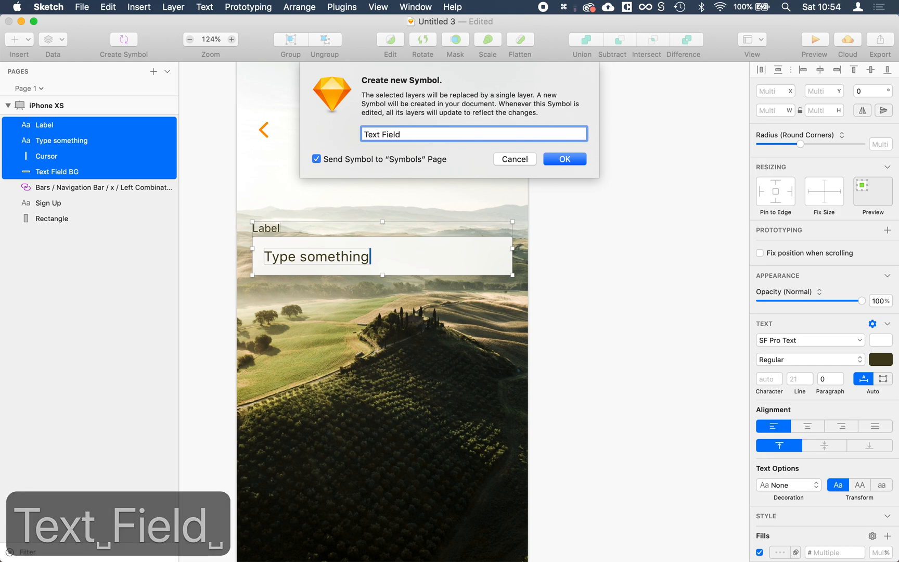
pyautogui.write('/ ')
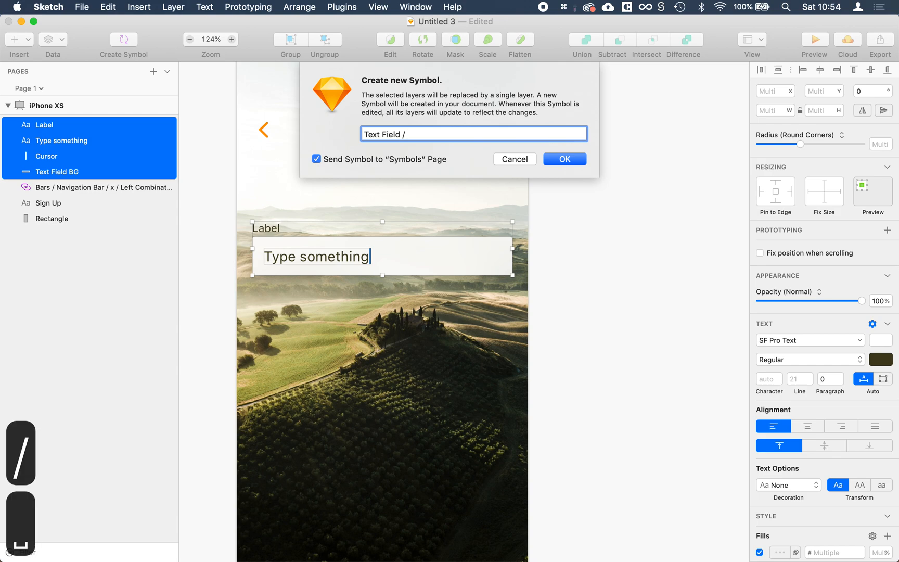
pyautogui.write('Focus')
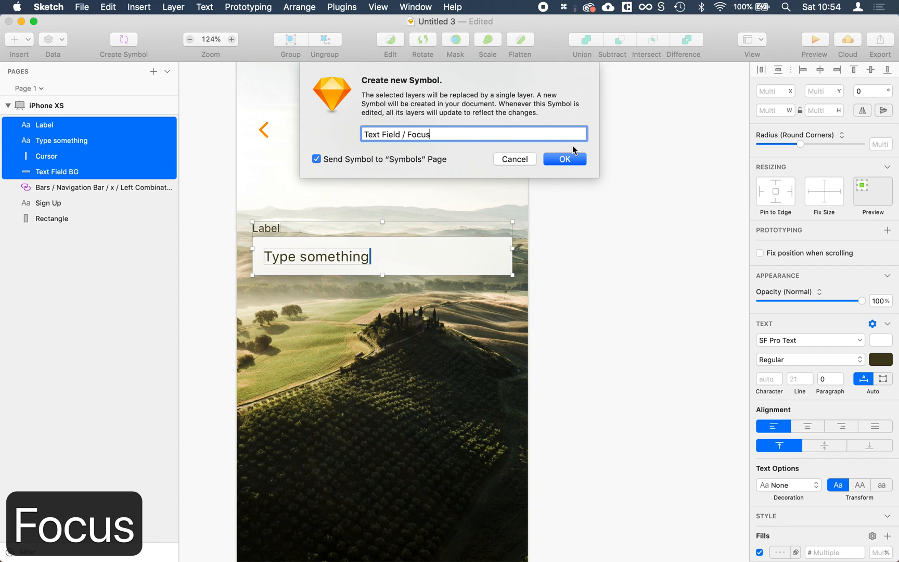
pyautogui.click(566, 159)
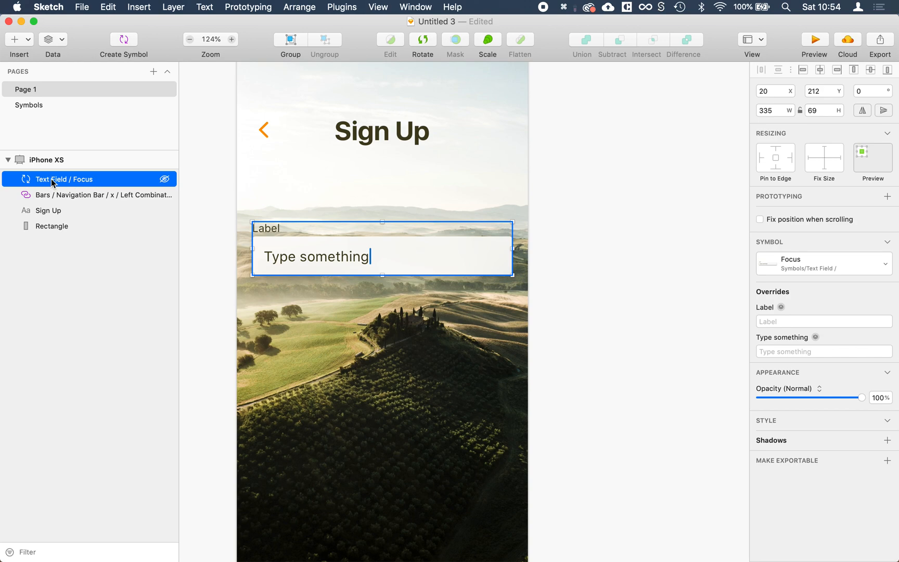
# Step: Open the Text Field / Focus symbol master and give it a 6A6A6A grey background colour that is excluded from export
pyautogui.scroll(-2, 297, 255)
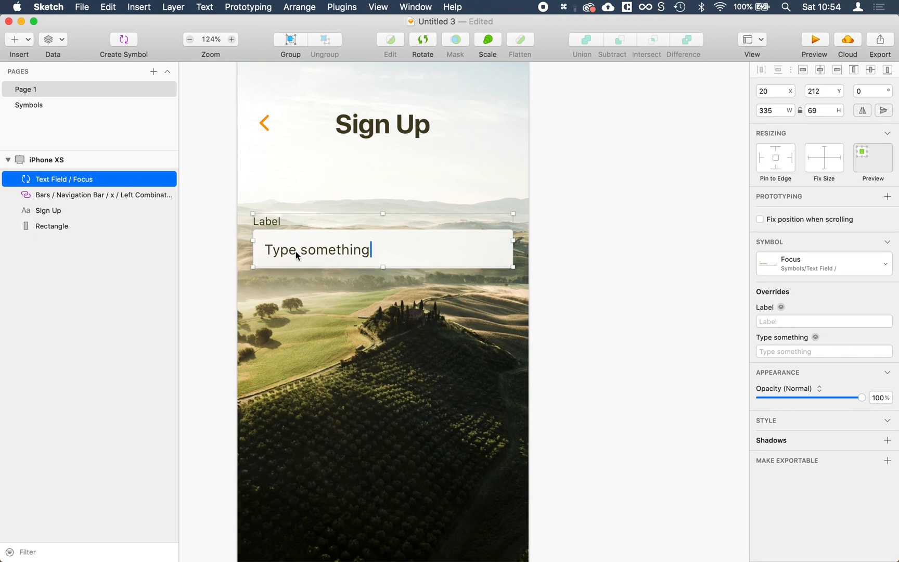
pyautogui.scroll(-4, 296, 254)
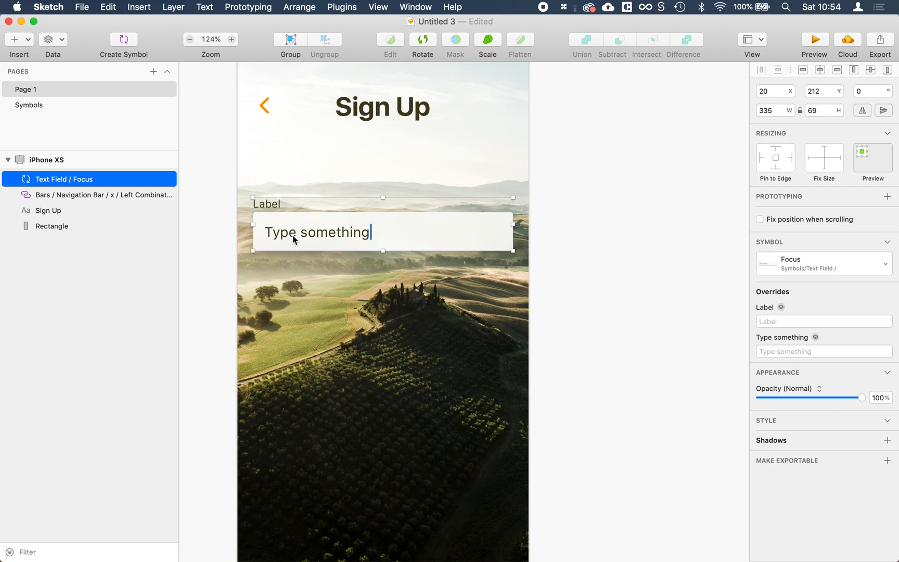
pyautogui.doubleClick(277, 228)
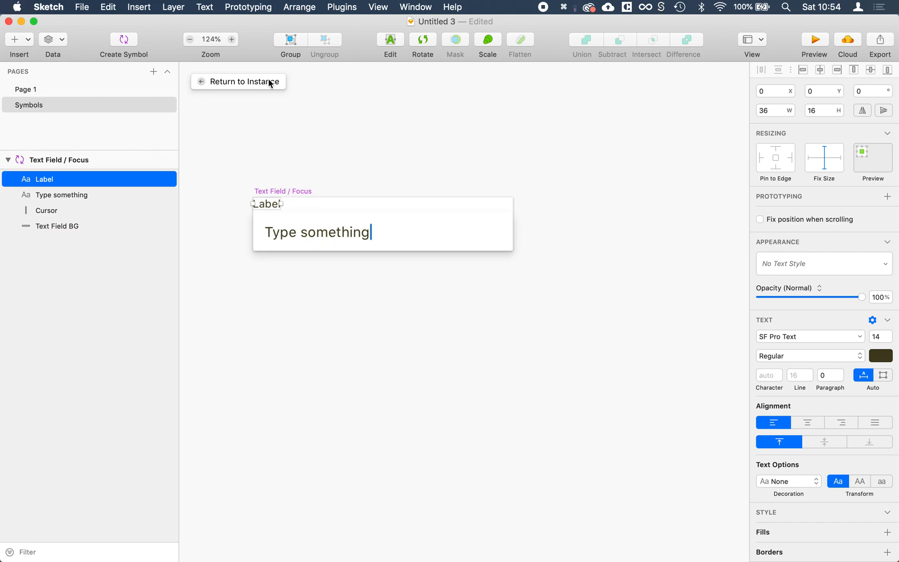
pyautogui.click(282, 193)
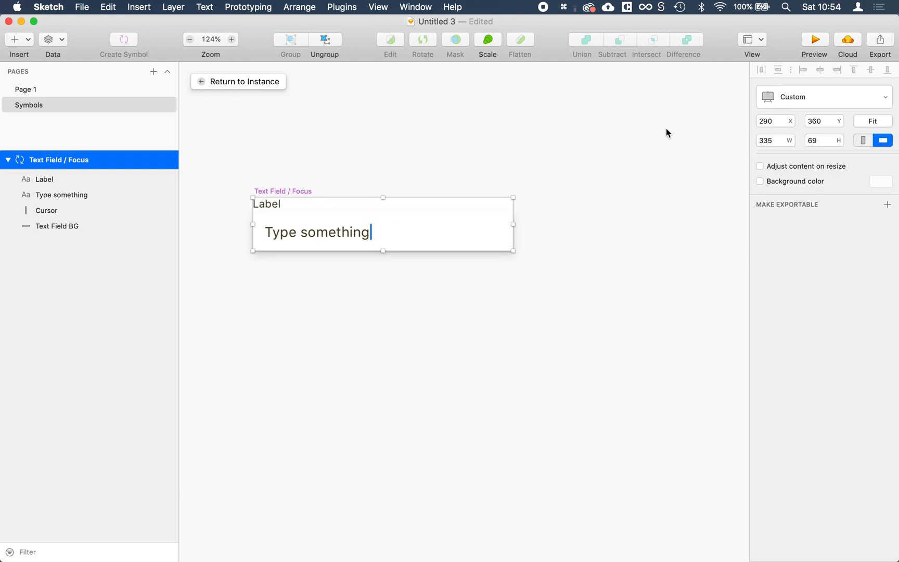
pyautogui.click(786, 182)
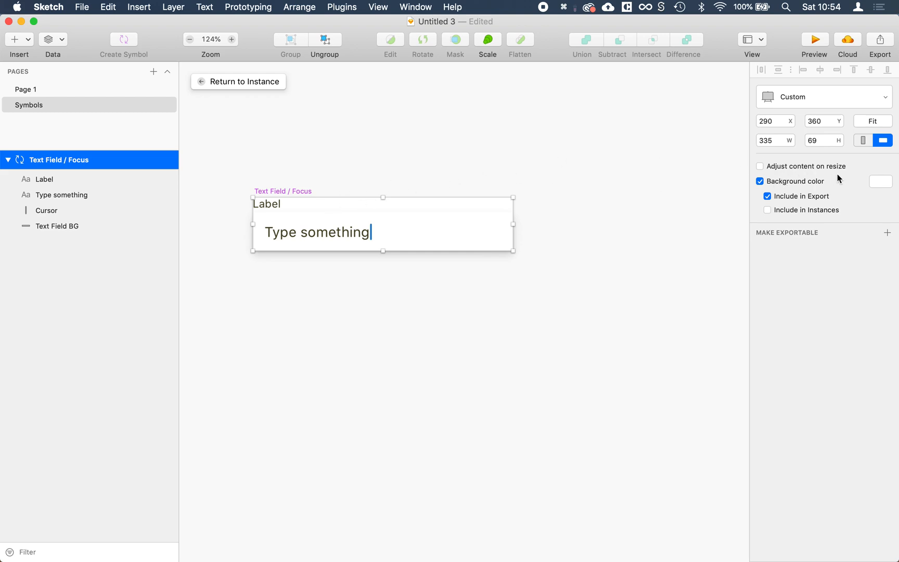
pyautogui.click(885, 183)
pyautogui.moveTo(804, 277); pyautogui.dragTo(682, 269)
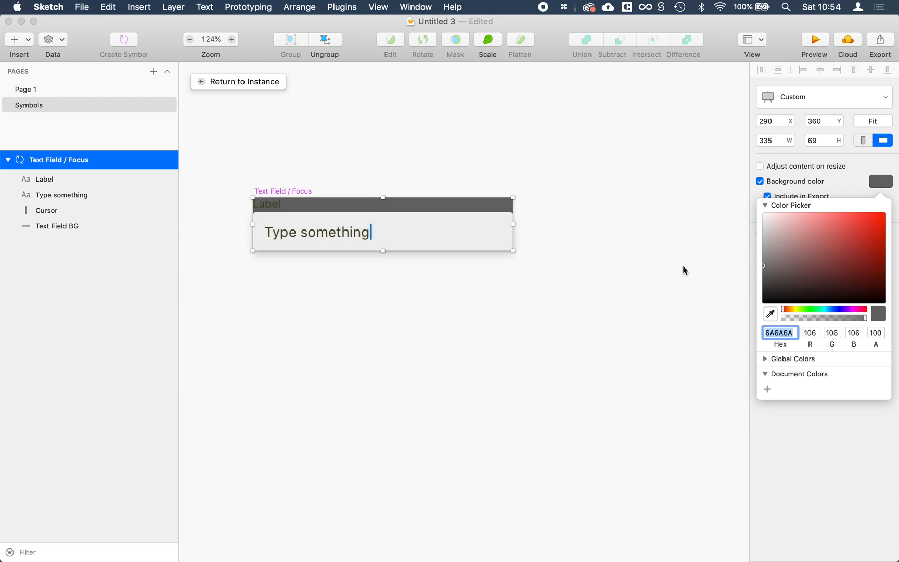
pyautogui.click(874, 427)
pyautogui.click(779, 196)
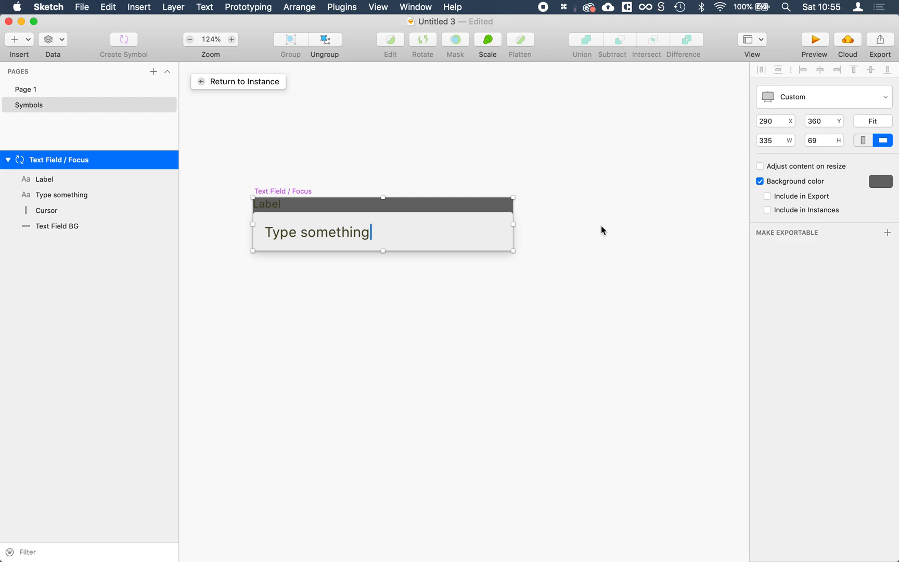
pyautogui.click(348, 172)
# Step: Duplicate the Text Field / Focus symbol master beside the original
pyautogui.hscroll(-1, 278, 158)
pyautogui.hscroll(-2, 278, 159)
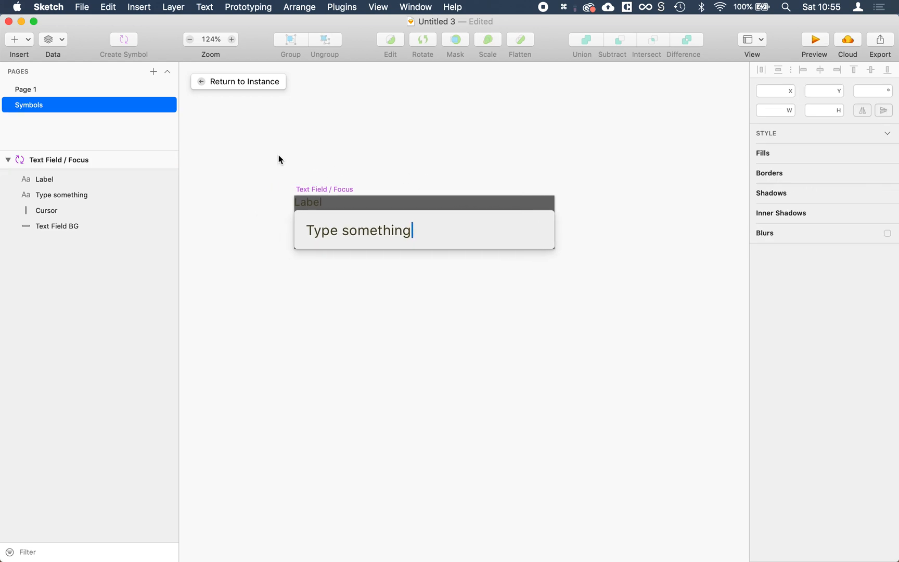
pyautogui.click(312, 190)
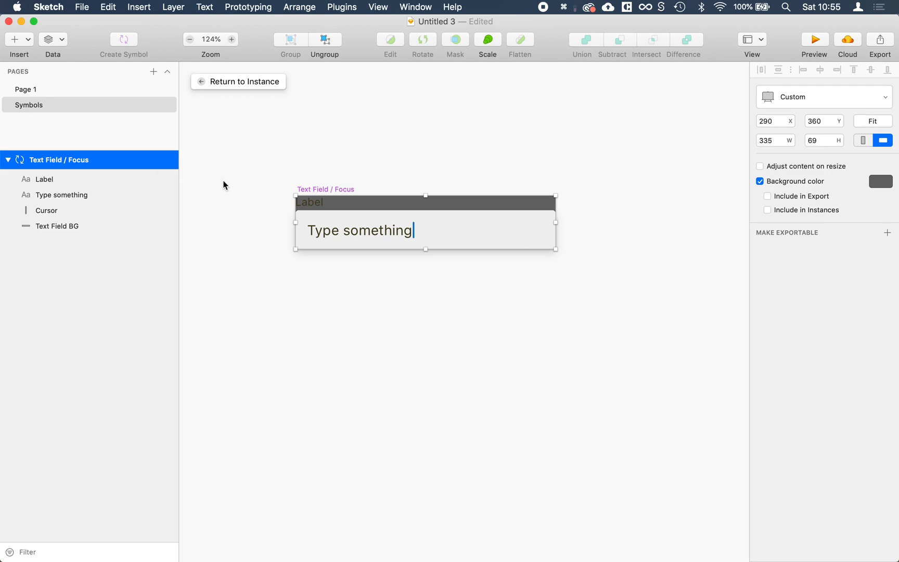
pyautogui.press('super+d')
pyautogui.hscroll(-5, 346, 272)
pyautogui.scroll(-4, 346, 272)
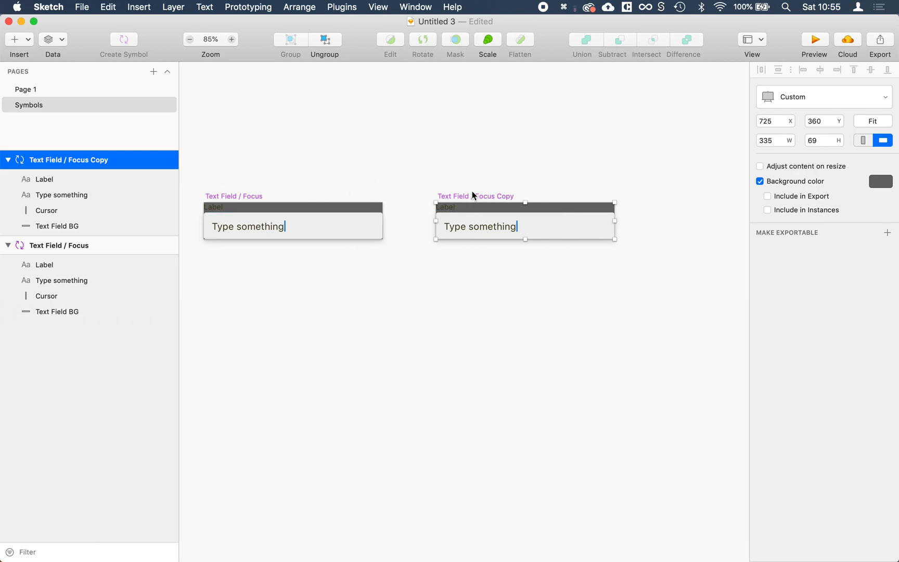
# Step: Rename the duplicated symbol master as "Text Field / Deafult" and deselect it
pyautogui.press('super+r')
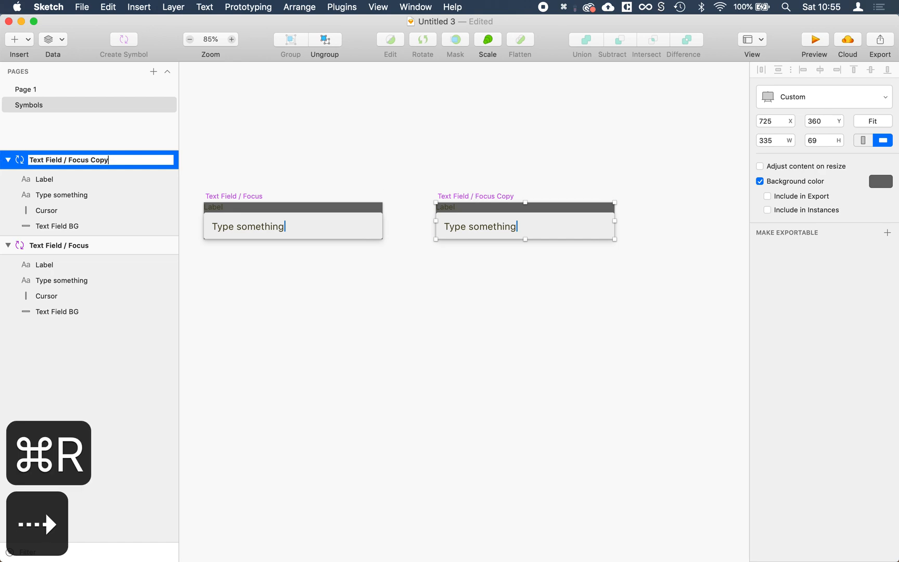
pyautogui.moveTo(68, 160); pyautogui.dragTo(193, 156)
pyautogui.write('Deafult')
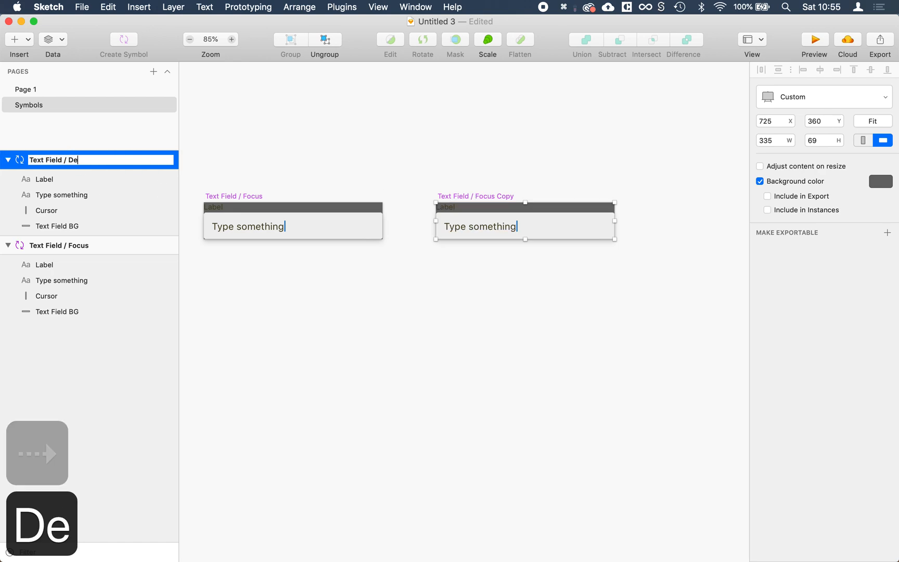
pyautogui.press('Return')
pyautogui.click(531, 188)
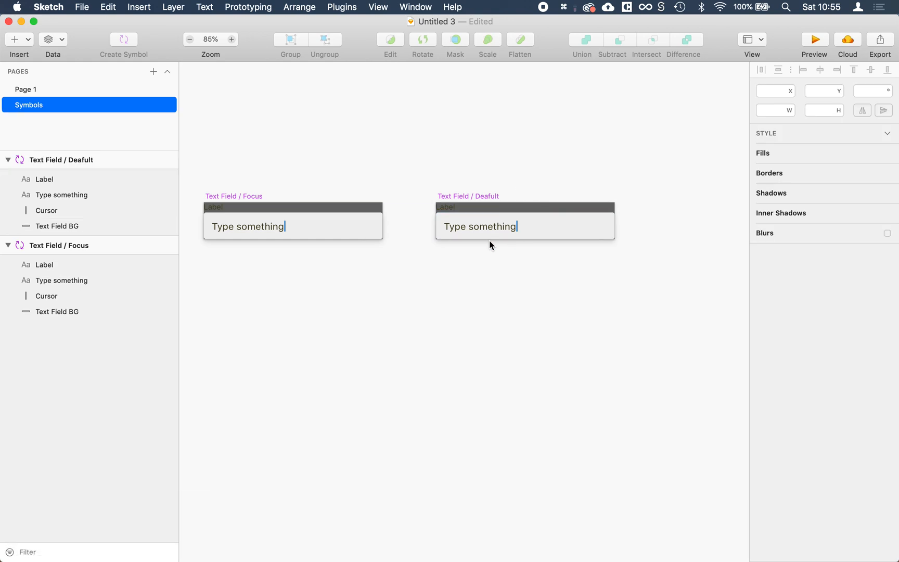
# Step: Delete the blue cursor bar from the Text Field / Deafult symbol master
pyautogui.scroll(5, 530, 220)
pyautogui.click(532, 218)
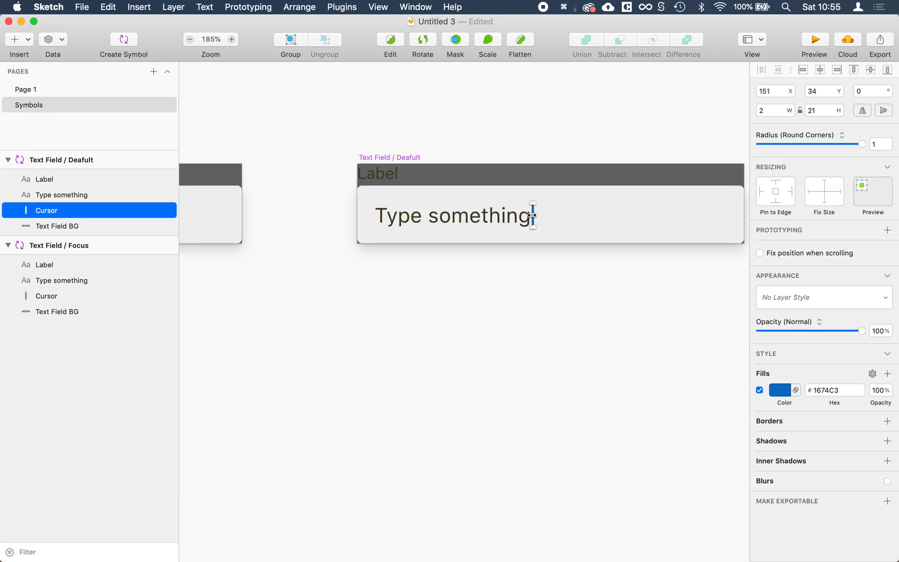
pyautogui.press('BackSpace')
# Step: Set the fill opacity of the Text Field / Deafult symbol's background rectangle to 50%
pyautogui.click(585, 228)
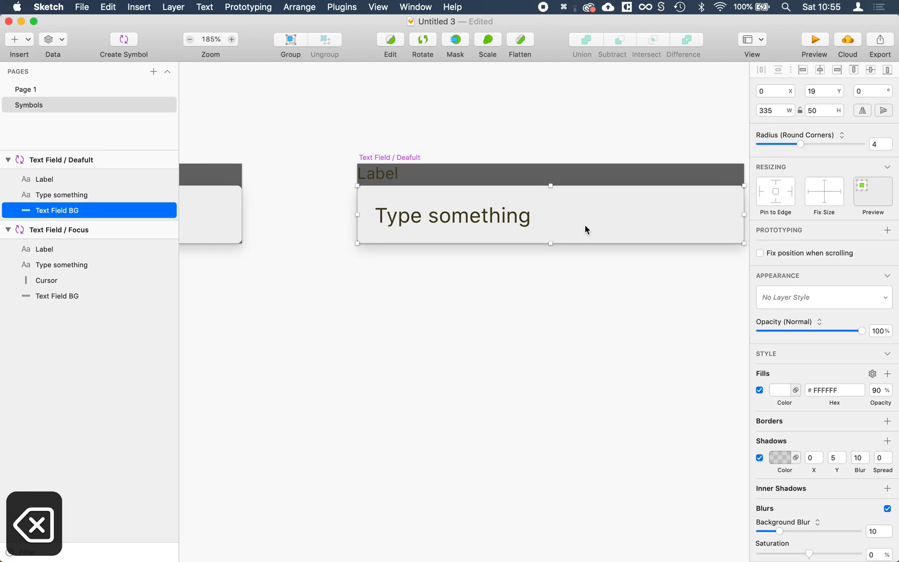
pyautogui.click(876, 390)
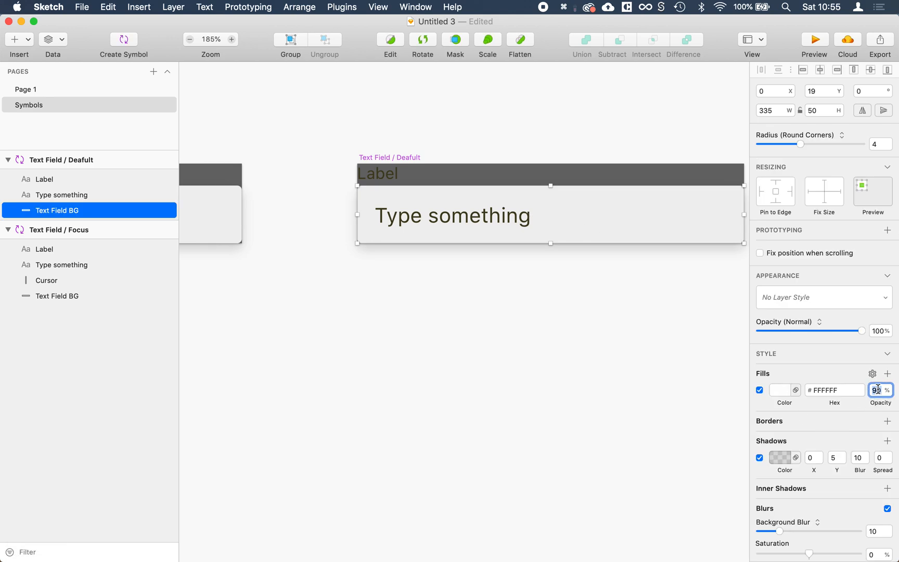
pyautogui.write('50')
pyautogui.press('Return')
pyautogui.click(443, 394)
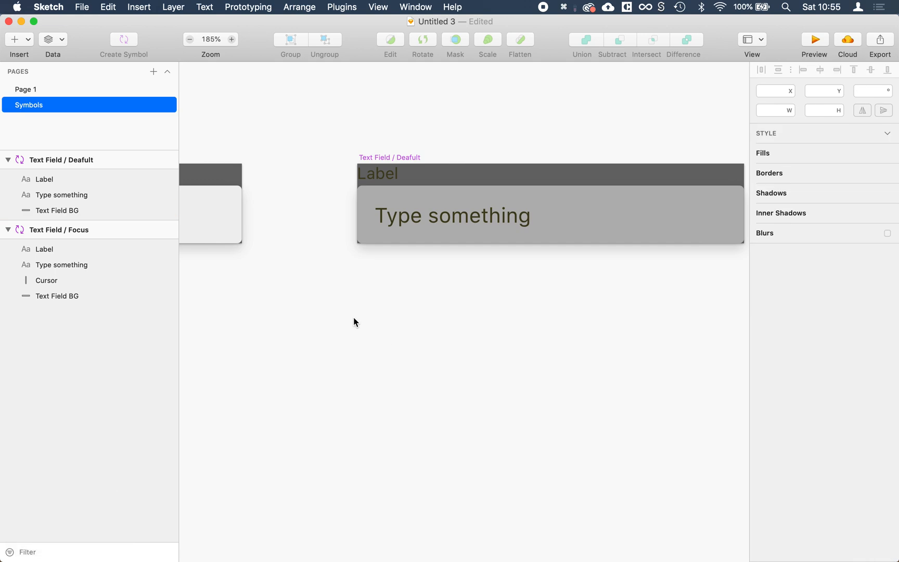
# Step: Insert the Text Field / Deafult symbol on Page 1's iPhone XS artboard, below the focused field and aligned with its left edge
pyautogui.click(24, 88)
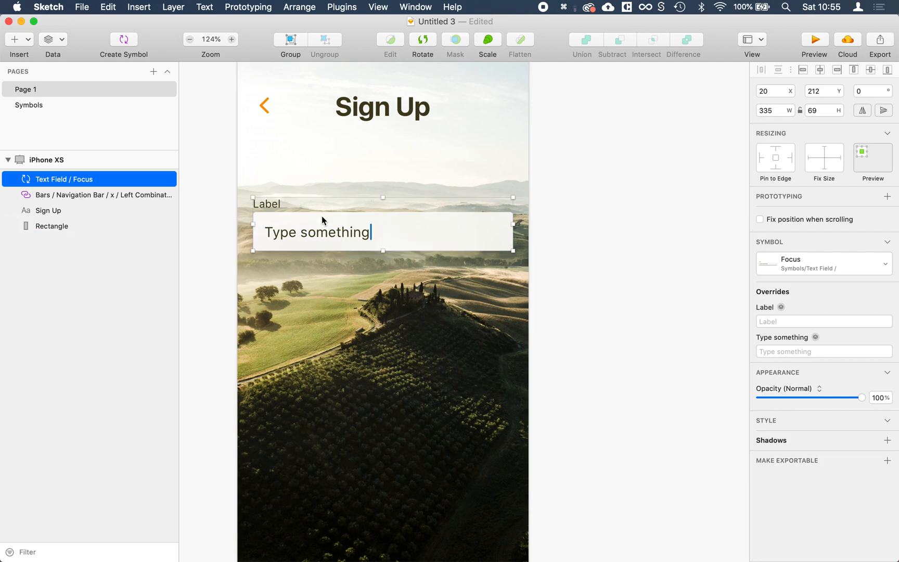
pyautogui.click(24, 44)
pyautogui.moveTo(62, 209)
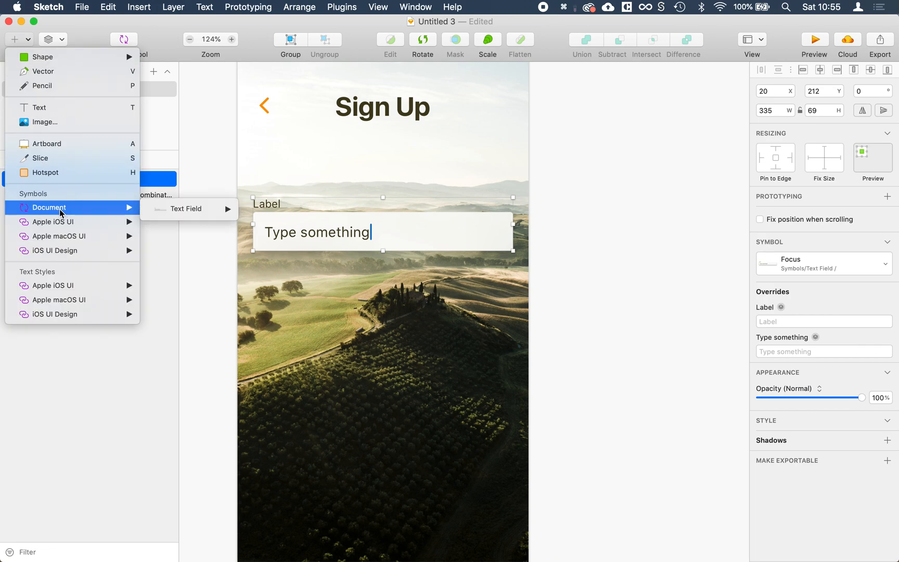
pyautogui.moveTo(157, 213)
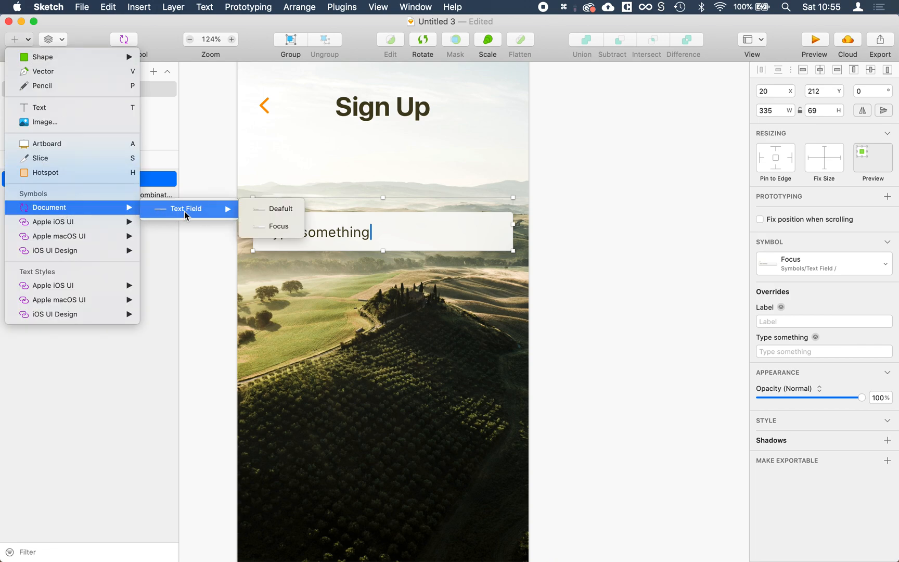
pyautogui.click(266, 212)
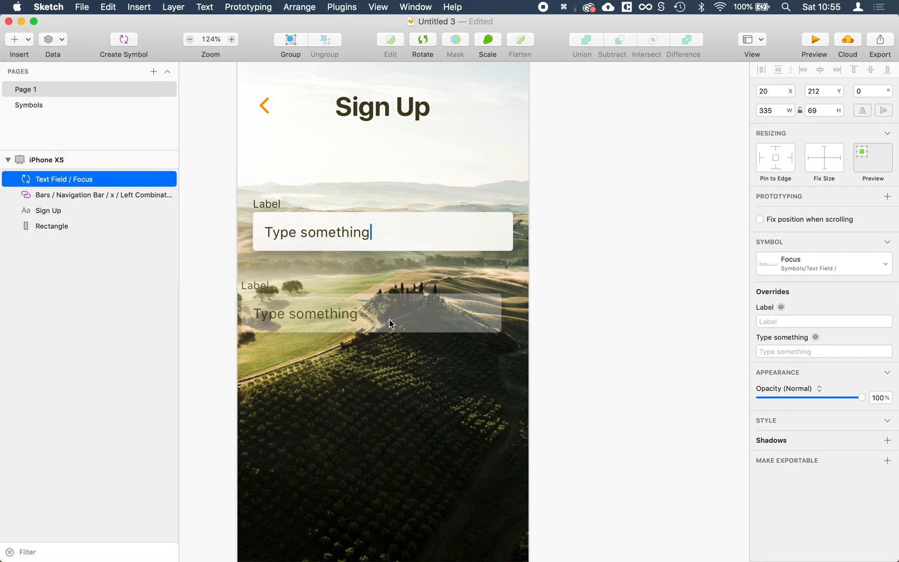
pyautogui.click(372, 296)
pyautogui.moveTo(372, 297); pyautogui.dragTo(358, 298)
pyautogui.click(586, 319)
# Step: Move the Text Field / Deafult instance up to Y 291 and the Text Field / Focus instance up to Y 184
pyautogui.scroll(-3, 586, 319)
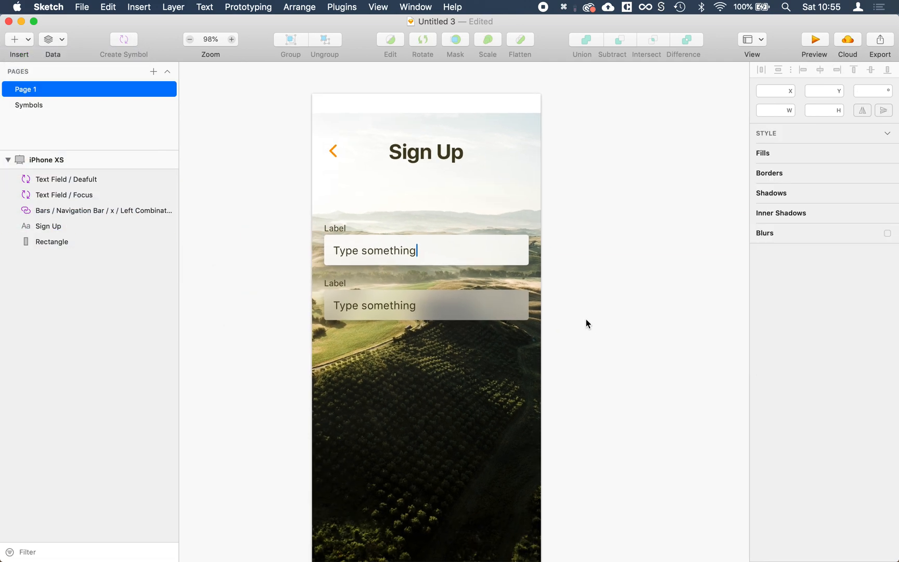
pyautogui.scroll(2, 585, 319)
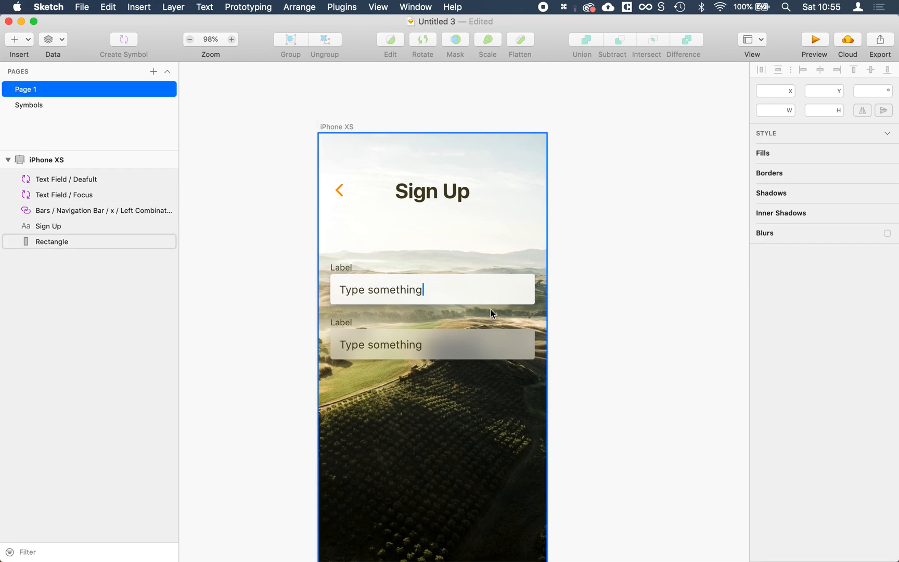
pyautogui.moveTo(451, 344)
pyautogui.mouseDown()
pyautogui.moveTo(450, 351)
pyautogui.moveTo(450, 329)
pyautogui.mouseUp()
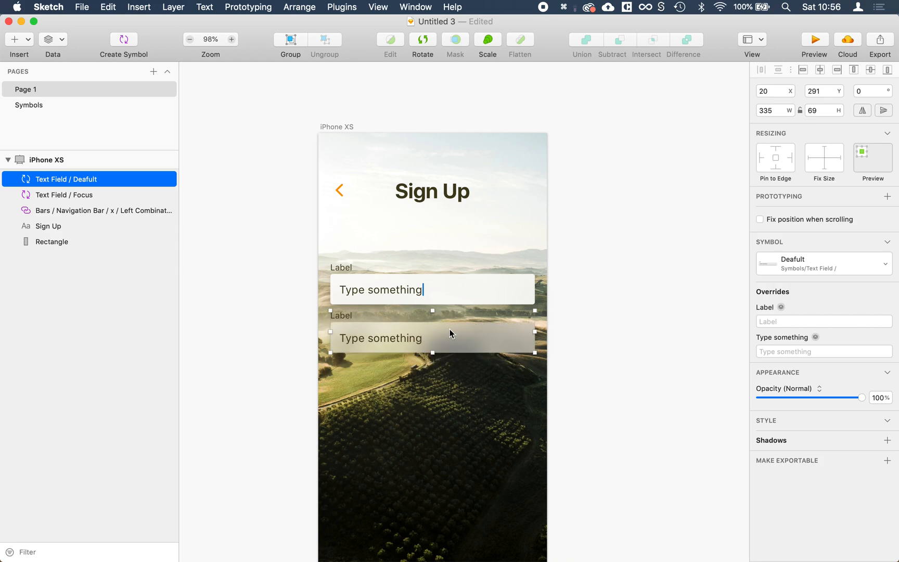
pyautogui.moveTo(439, 293); pyautogui.dragTo(440, 277)
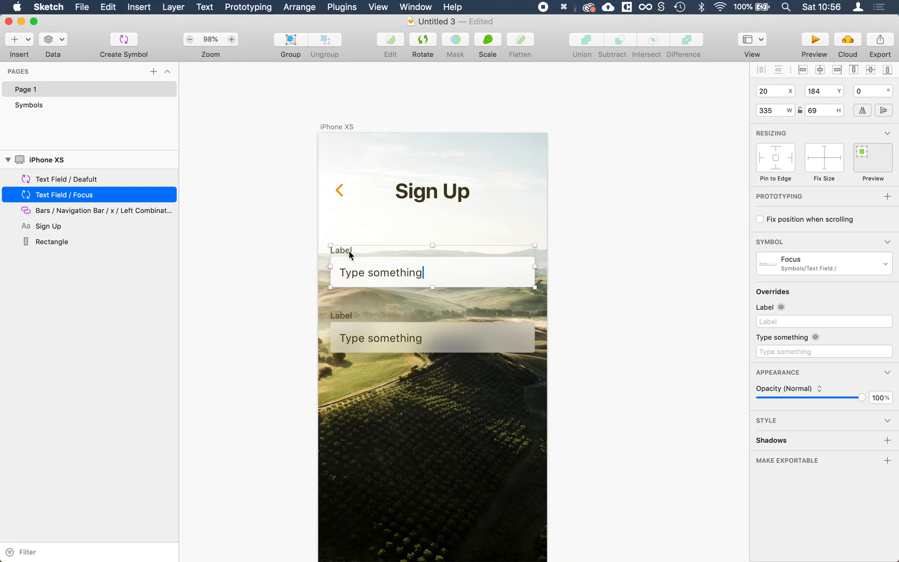
# Step: Set the label override of the Text Field / Focus instance to Name
pyautogui.click(776, 321)
pyautogui.write('NAme')
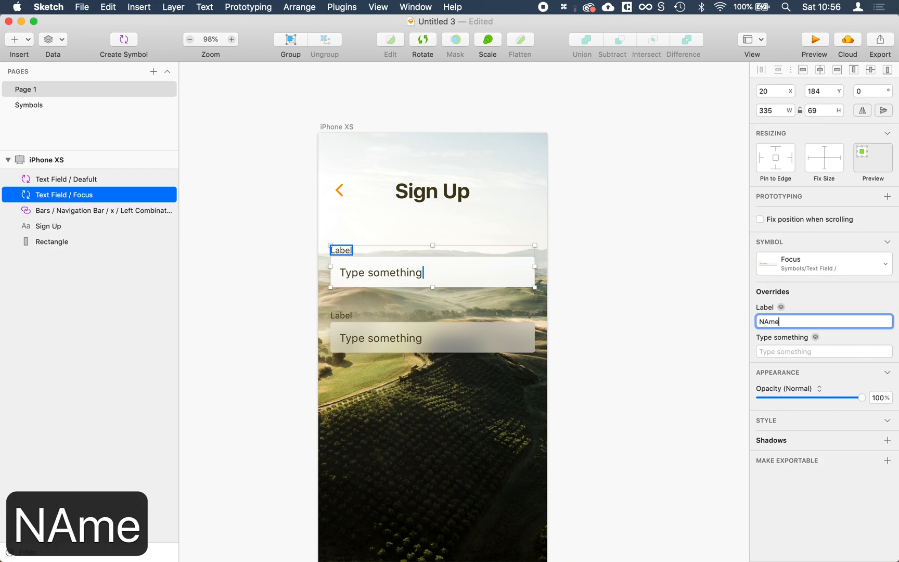
pyautogui.press('BackSpace')
pyautogui.press('BackSpace')
pyautogui.press('BackSpace')
pyautogui.write('ame')
pyautogui.press('Return')
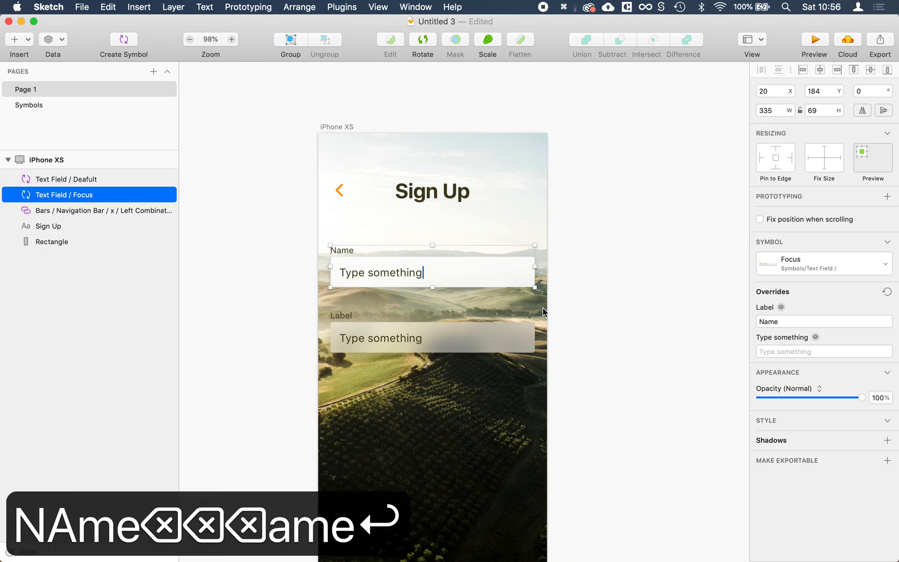
# Step: Set the label override of the Text Field / Deafult instance to City
pyautogui.click(440, 332)
pyautogui.click(792, 322)
pyautogui.write('City')
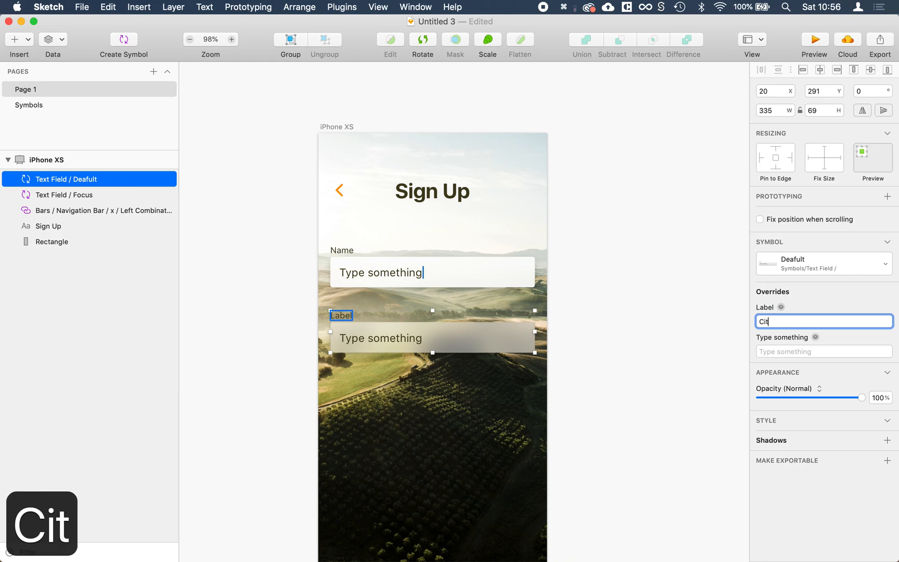
pyautogui.press('Return')
# Step: Blank out the "Type something" text in the Name and City fields by overriding it with a space
pyautogui.click(471, 273)
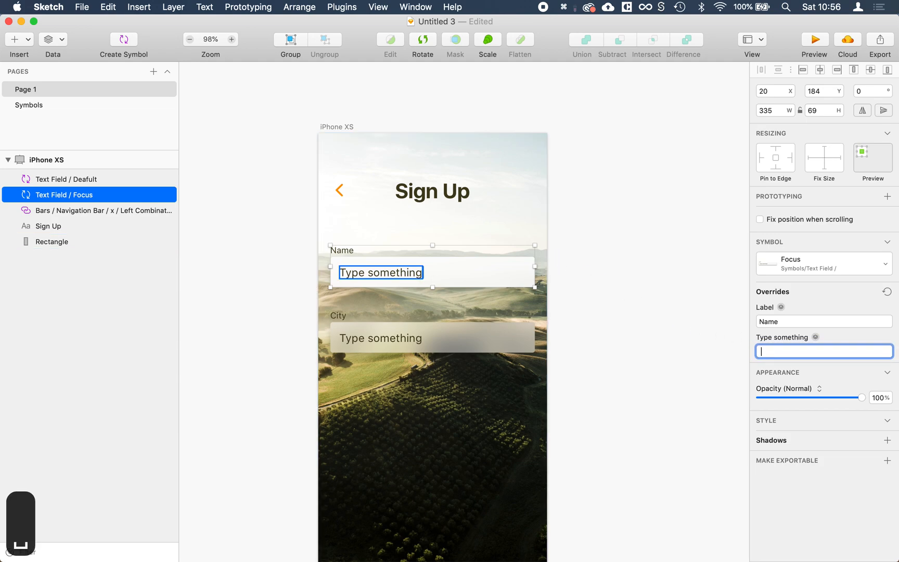
pyautogui.click(656, 326)
pyautogui.click(395, 341)
pyautogui.click(838, 352)
pyautogui.click(636, 369)
# Step: Draw a 200 × 60 rectangle below the City field for the button and remove its border
pyautogui.scroll(-3, 560, 403)
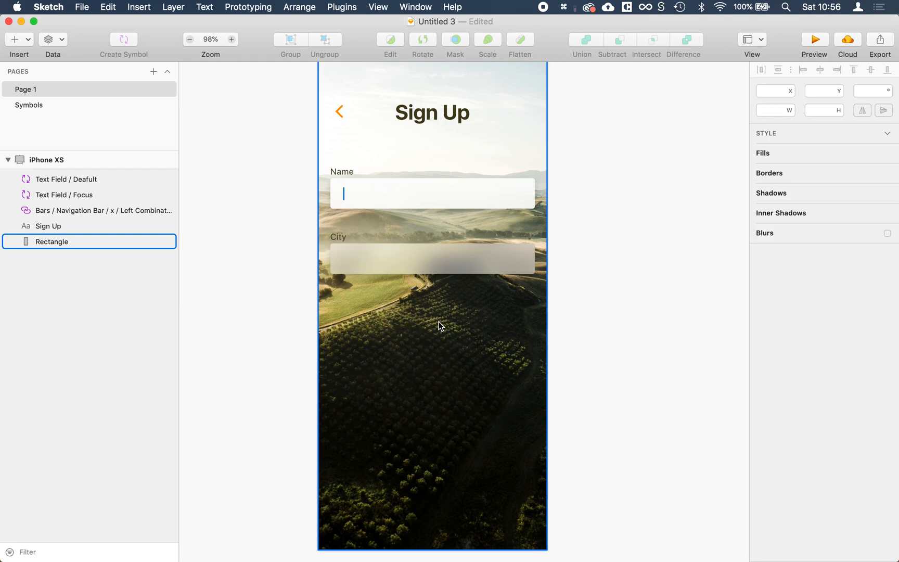
pyautogui.press('r')
pyautogui.moveTo(433, 325); pyautogui.dragTo(494, 307)
pyautogui.click(760, 438)
pyautogui.click(857, 421)
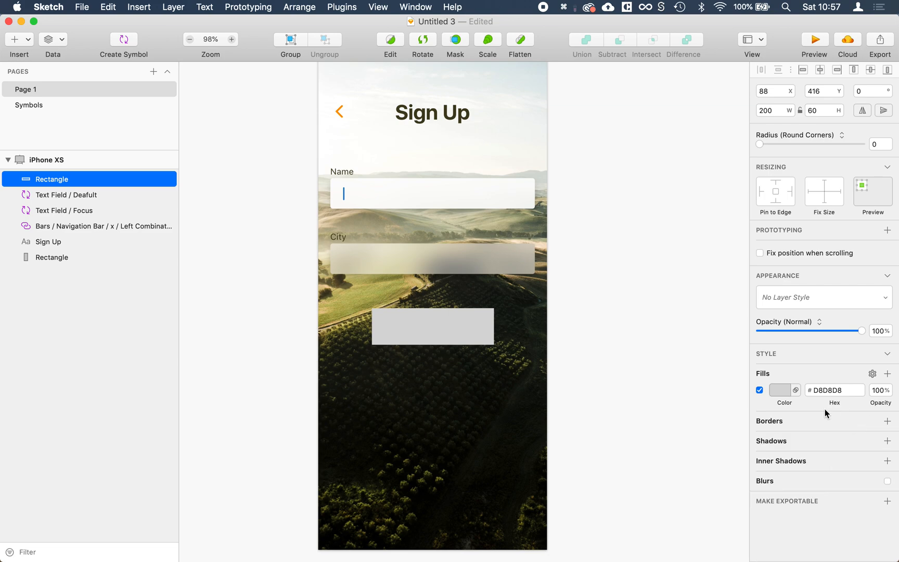
# Step: Fill the button rectangle with olive green #B6B462 sampled from the photo, shift it down slightly, and set its corner radius to 8
pyautogui.click(781, 391)
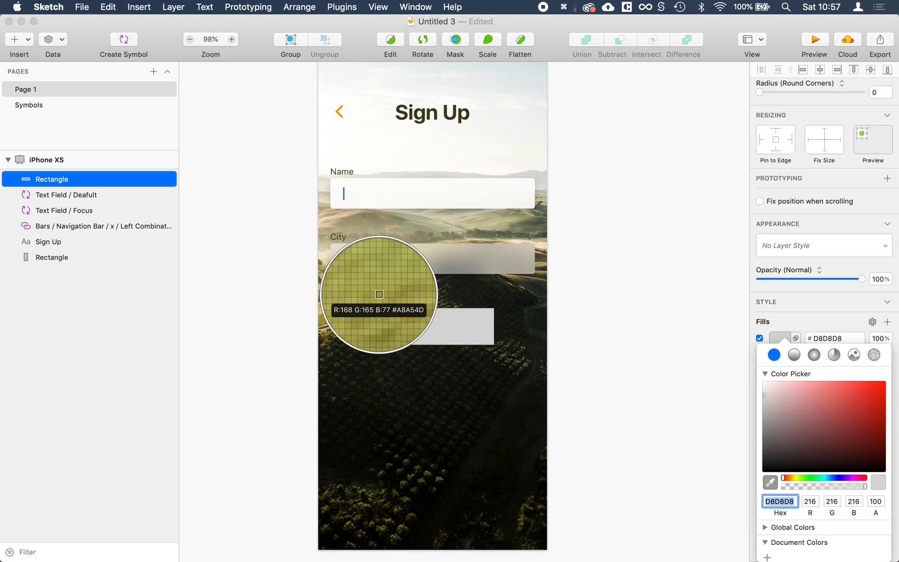
pyautogui.click(378, 295)
pyautogui.moveTo(417, 335); pyautogui.dragTo(417, 344)
pyautogui.moveTo(813, 94); pyautogui.dragTo(814, 99)
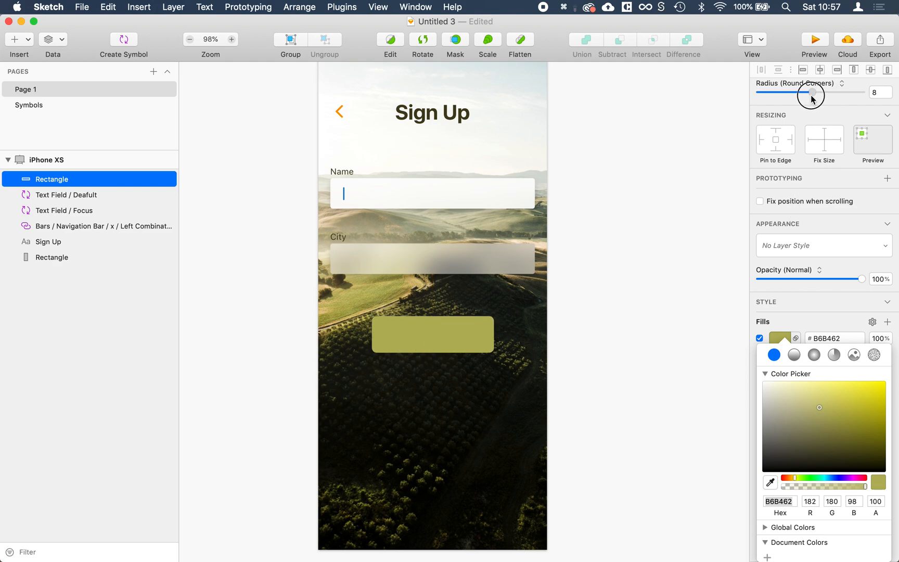
# Step: Add the text "Button Label" and place it in the middle of the green button rectangle
pyautogui.press('t')
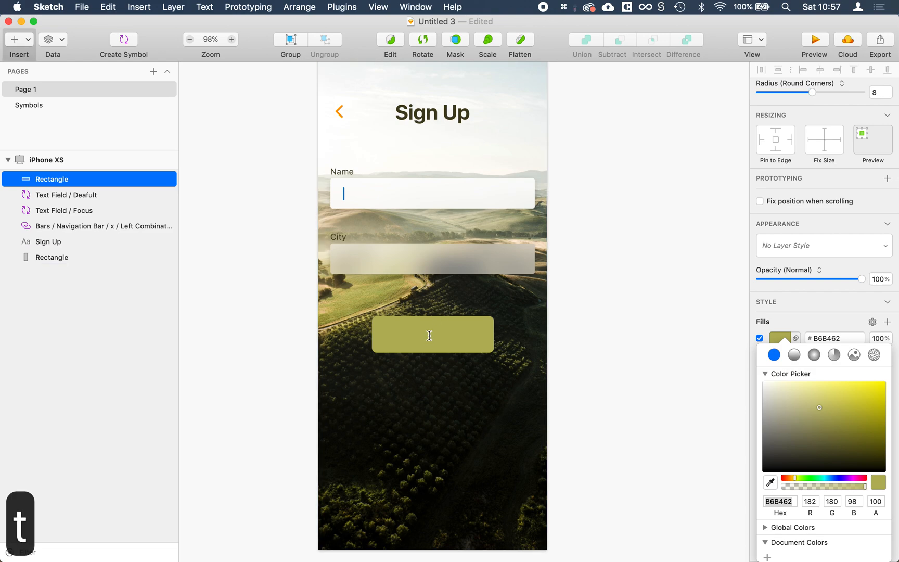
pyautogui.click(429, 336)
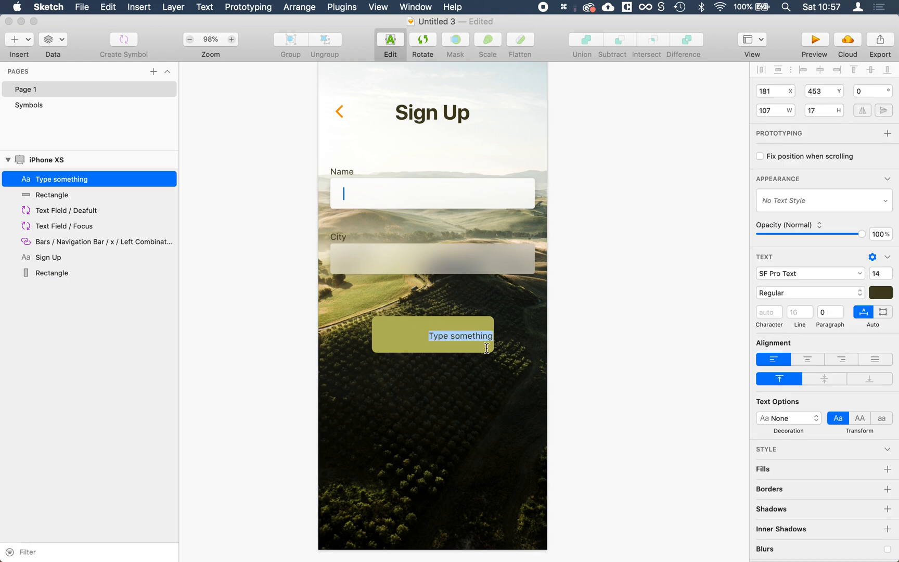
pyautogui.write('Button Label')
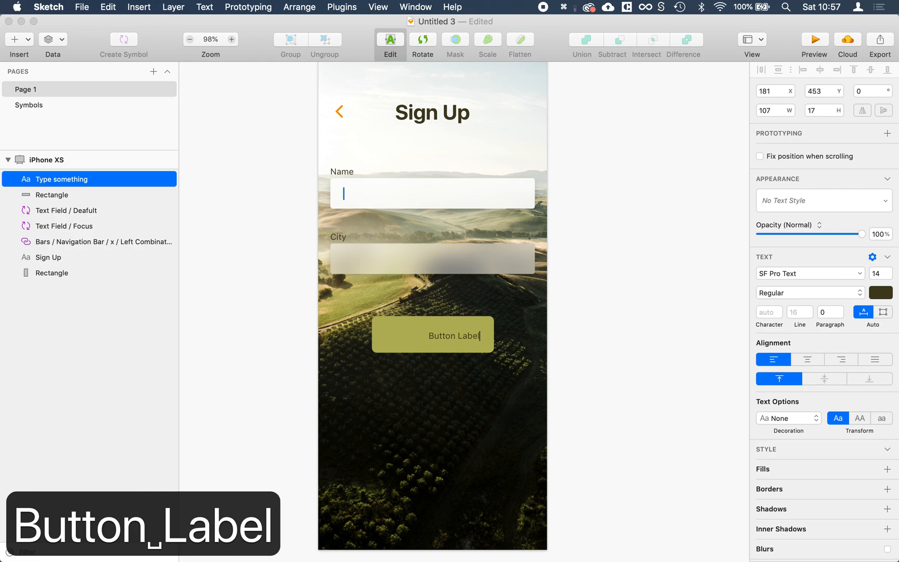
pyautogui.press('Escape')
pyautogui.moveTo(453, 337); pyautogui.dragTo(435, 335)
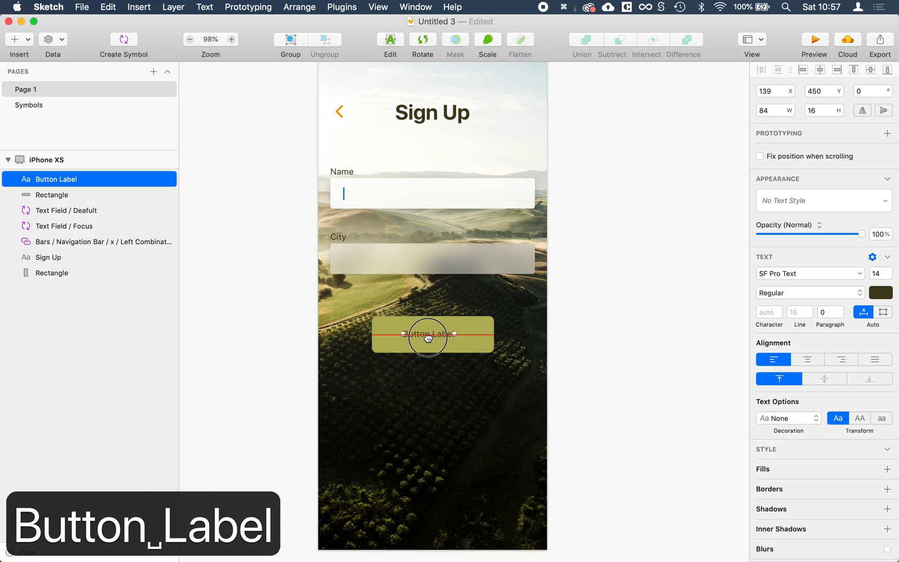
# Step: Format the button label as center-aligned, size 18, Bold, and nudge it down 2 px to Y 448
pyautogui.click(806, 361)
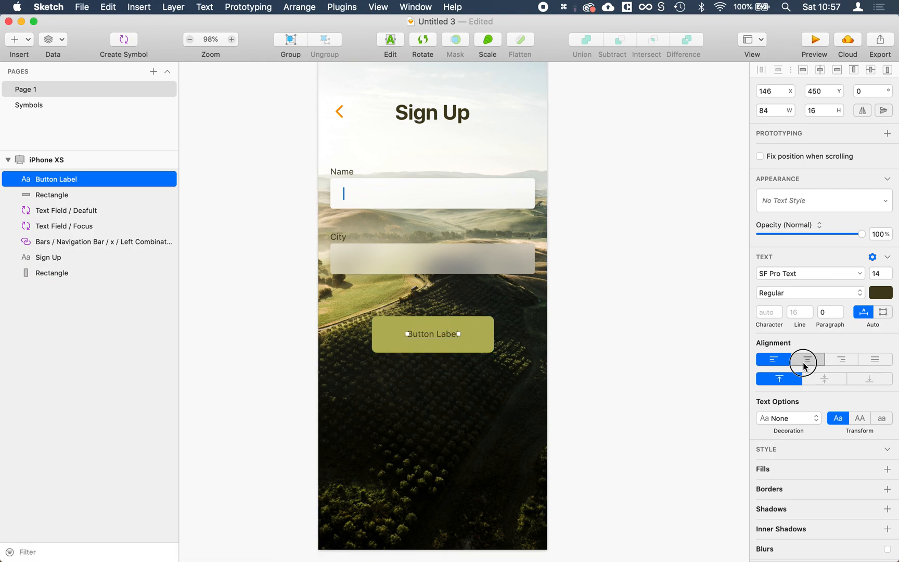
pyautogui.click(880, 273)
pyautogui.write('18')
pyautogui.press('Return')
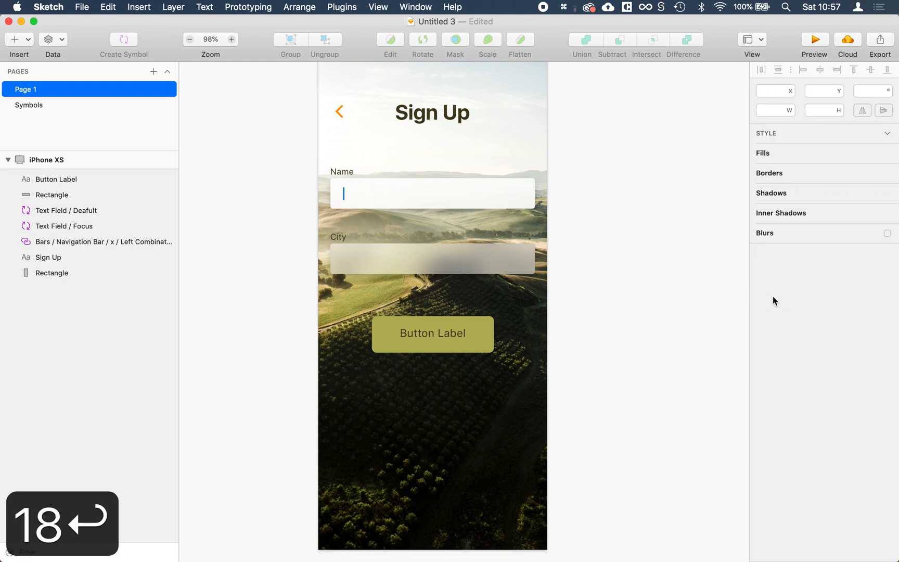
pyautogui.click(462, 332)
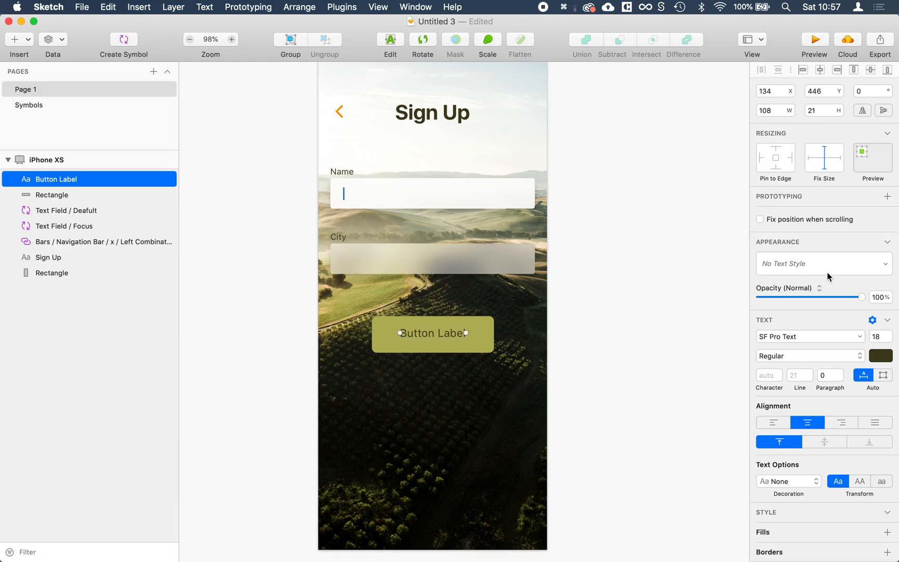
pyautogui.click(788, 358)
pyautogui.click(797, 450)
pyautogui.press('Down')
pyautogui.press('Down')
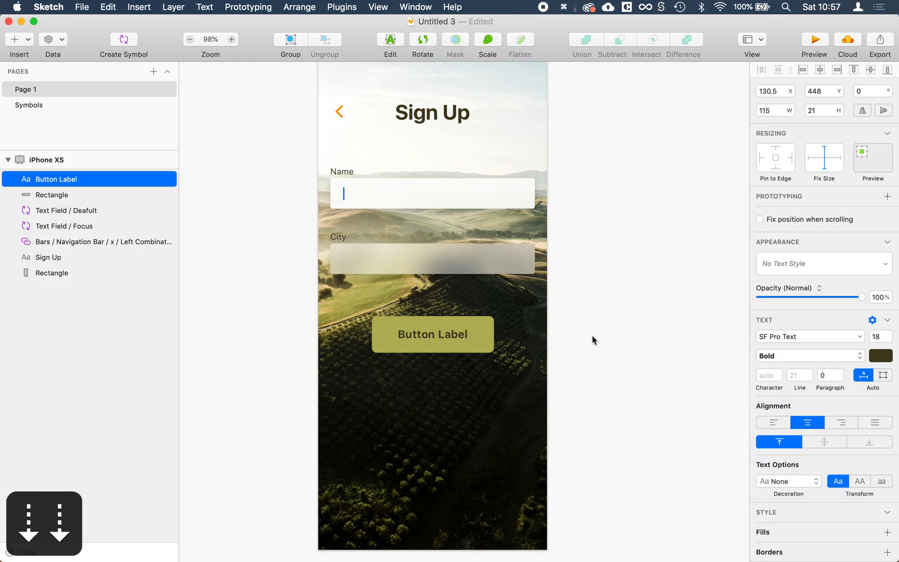
# Step: Center the button label and its rectangle on each other horizontally, then move the pair down about 20 px
pyautogui.scroll(2, 593, 336)
pyautogui.moveTo(445, 361); pyautogui.dragTo(443, 360)
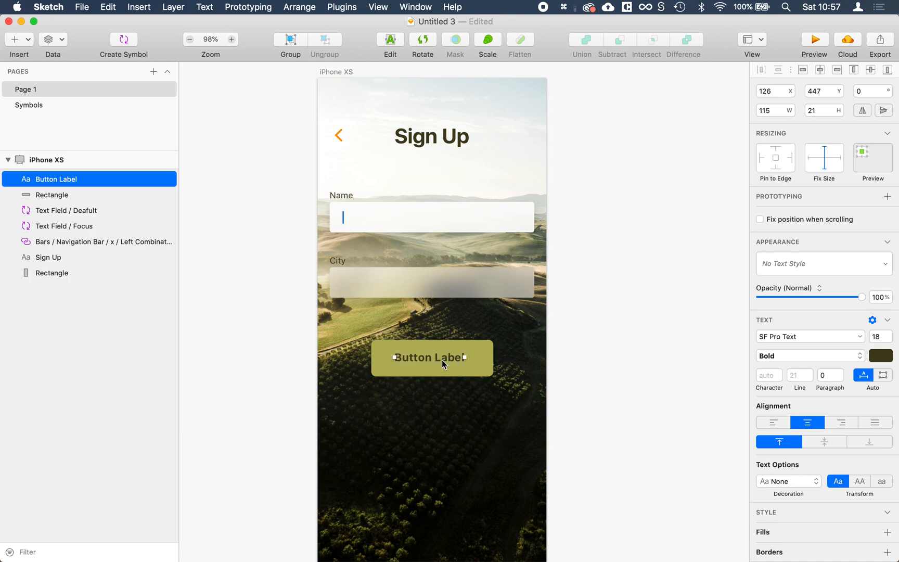
pyautogui.keyDown('shift'); pyautogui.click(427, 375); pyautogui.keyUp('shift')
pyautogui.click(820, 69)
pyautogui.moveTo(458, 369)
pyautogui.mouseDown()
pyautogui.moveTo(446, 403)
pyautogui.moveTo(456, 410)
pyautogui.moveTo(459, 378)
pyautogui.mouseUp()
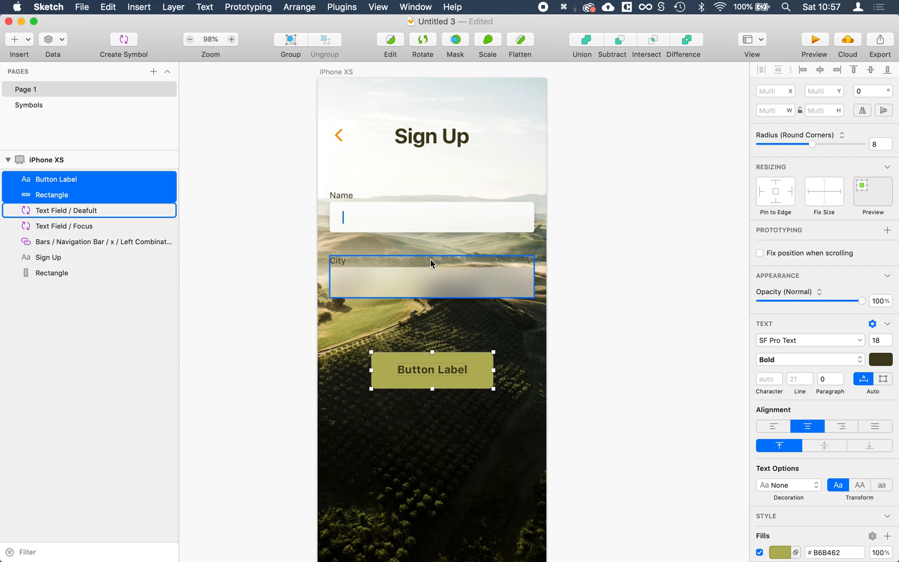
# Step: Change the text color of the Button Label layer to white
pyautogui.click(434, 269)
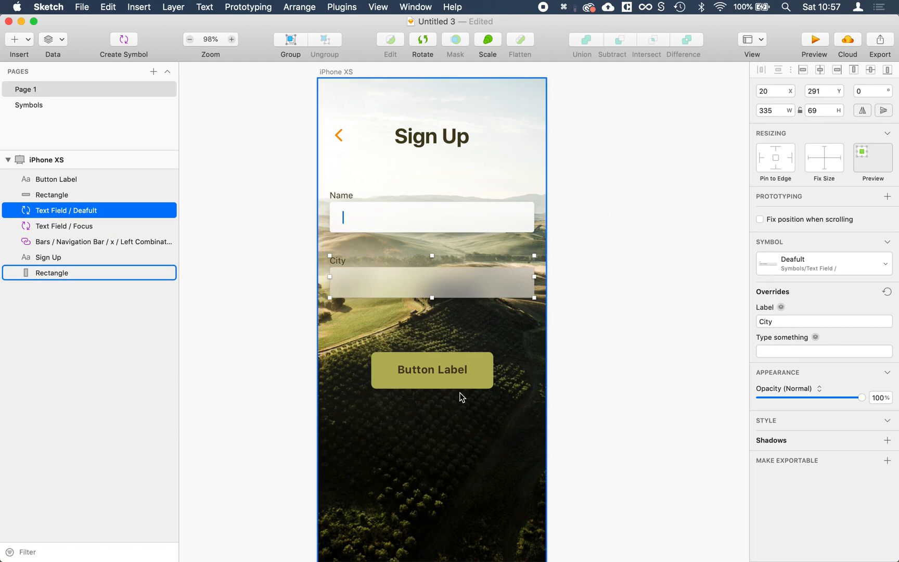
pyautogui.click(434, 370)
pyautogui.scroll(-3, 574, 380)
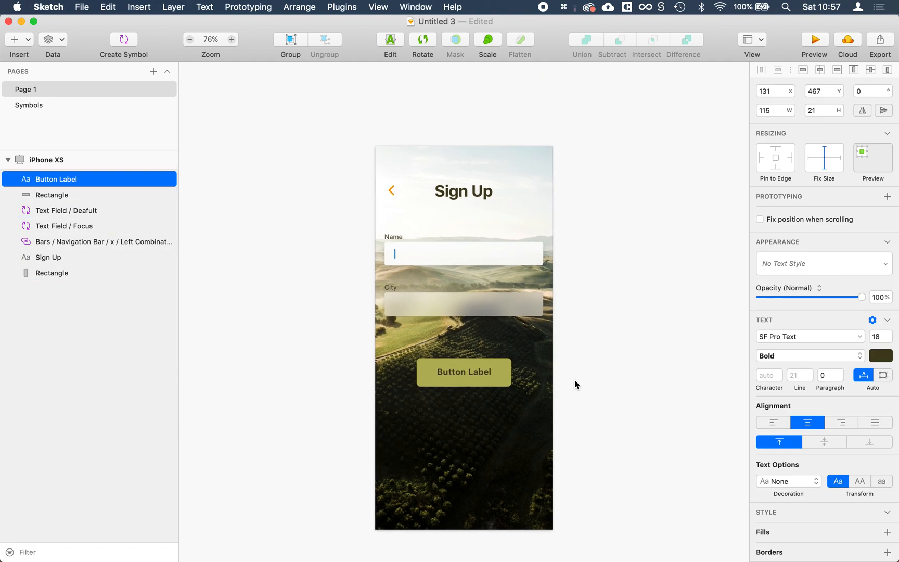
pyautogui.click(880, 356)
pyautogui.moveTo(817, 395); pyautogui.dragTo(728, 327)
pyautogui.click(632, 284)
pyautogui.click(630, 326)
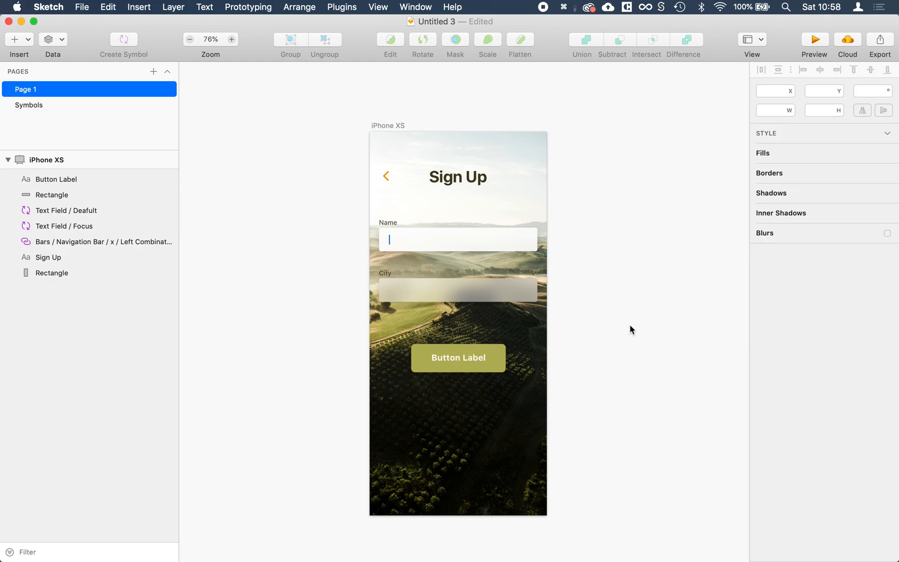
# Step: Insert the Apple iOS UI iPhone status bar On Light and place it at X 0, Y 0 on the artboard
pyautogui.scroll(-3, 607, 333)
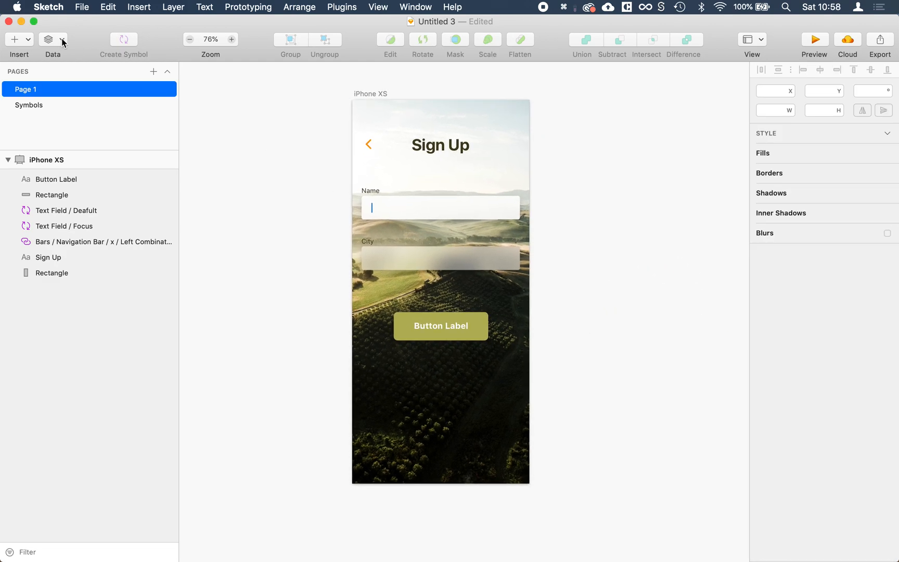
pyautogui.click(17, 42)
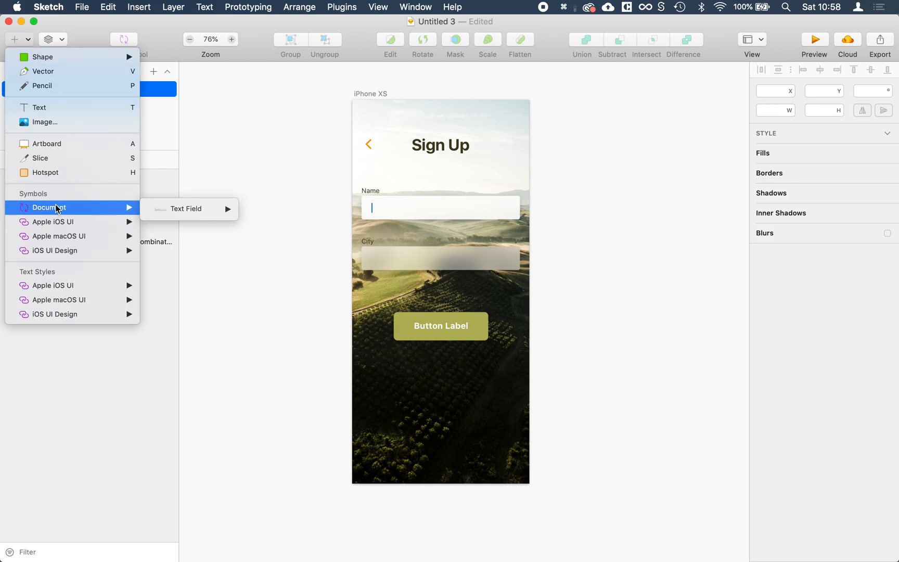
pyautogui.moveTo(62, 222)
pyautogui.moveTo(169, 229)
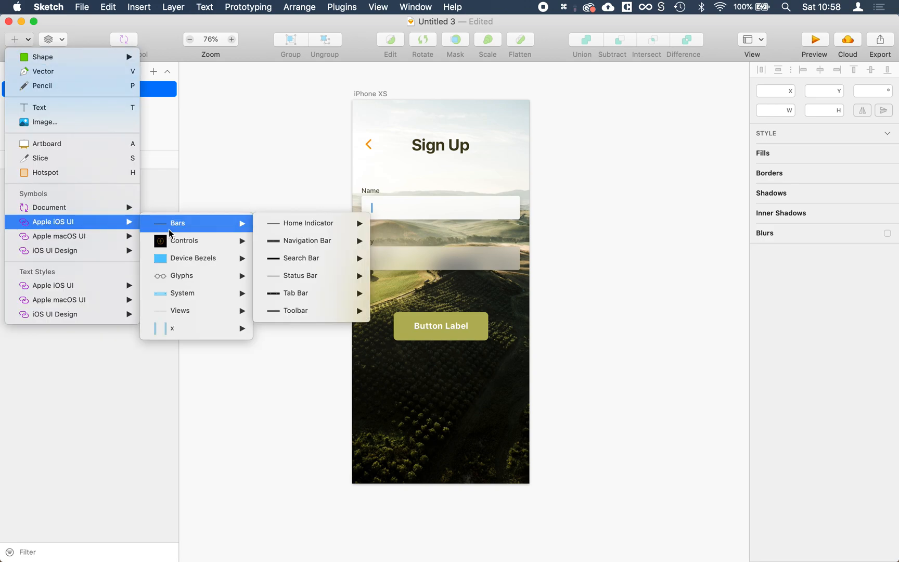
pyautogui.moveTo(308, 277)
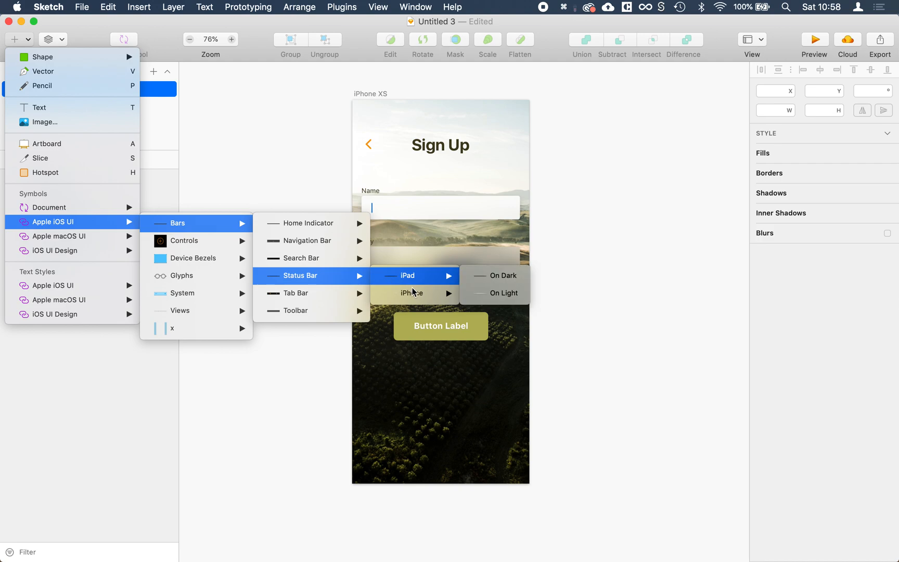
pyautogui.moveTo(419, 296)
pyautogui.click(500, 311)
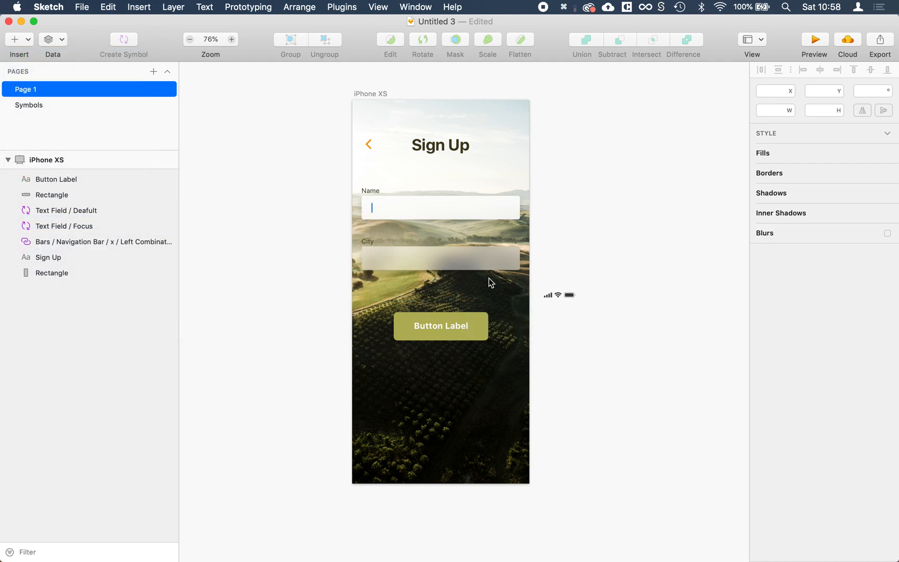
pyautogui.click(440, 117)
pyautogui.moveTo(440, 116); pyautogui.dragTo(437, 115)
# Step: Insert the Apple iOS UI iPhone keyboard Light - Alphabetic and fit it to the bottom of the iPhone XS artboard
pyautogui.click(17, 40)
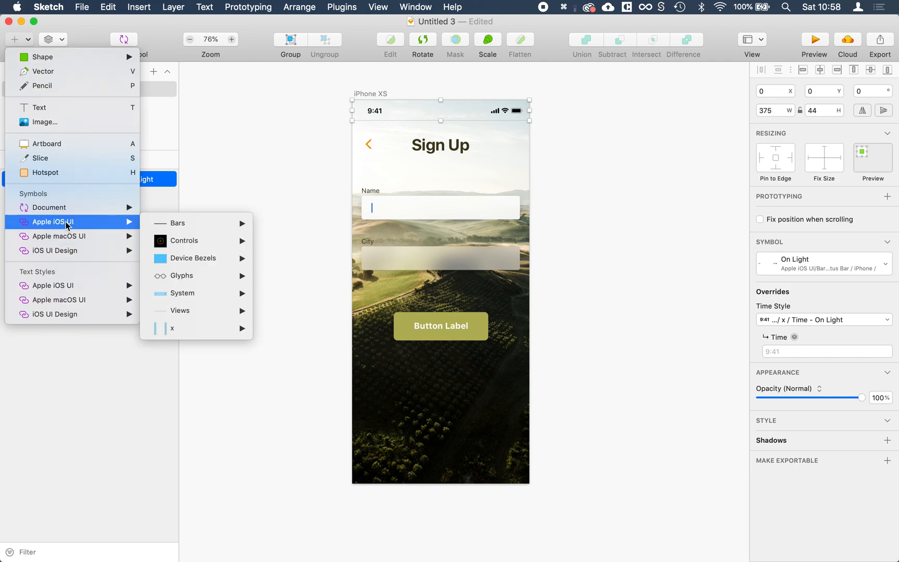
pyautogui.moveTo(94, 221)
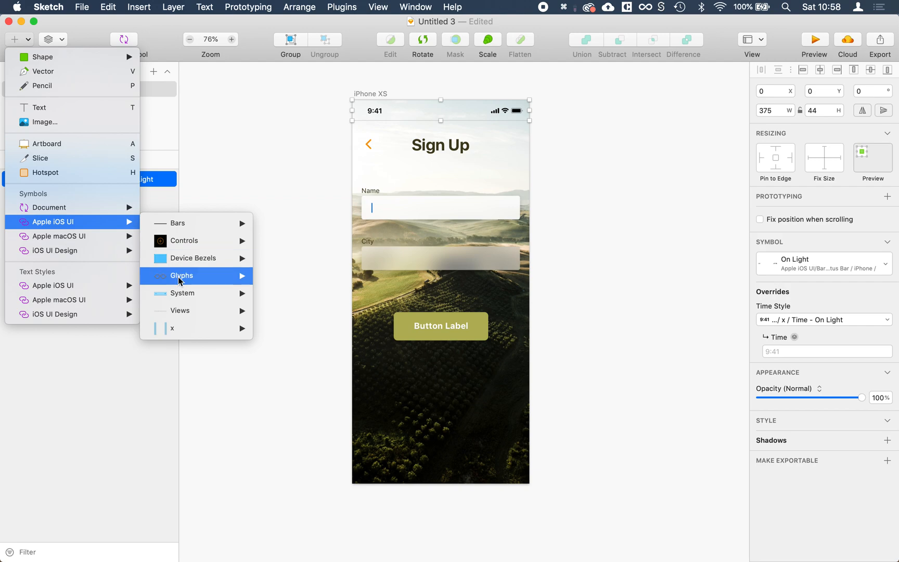
pyautogui.moveTo(175, 293)
pyautogui.moveTo(319, 312)
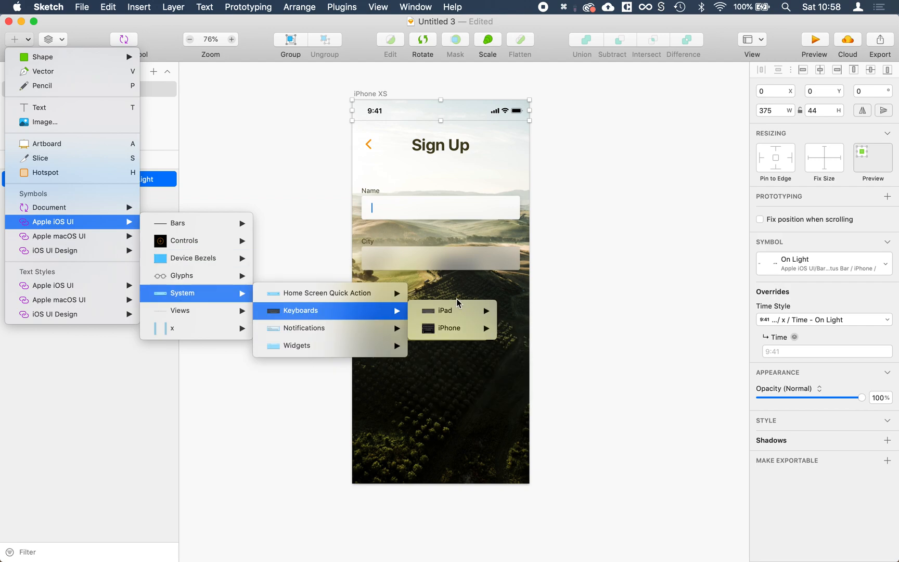
pyautogui.moveTo(466, 328)
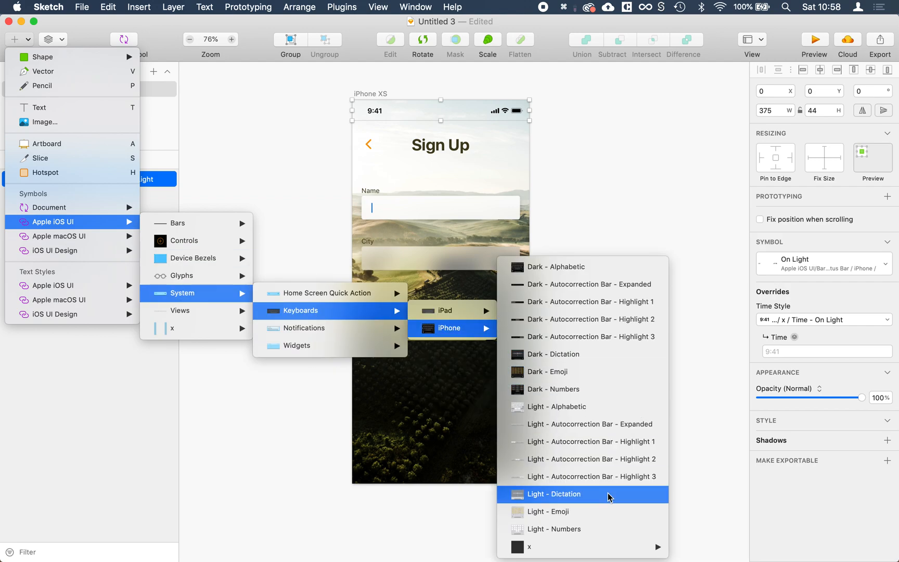
pyautogui.click(598, 406)
pyautogui.click(438, 405)
pyautogui.moveTo(436, 373); pyautogui.dragTo(441, 397)
# Step: Group the button label with its rectangle and move the group up, clear of the keyboard
pyautogui.click(462, 327)
pyautogui.keyDown('shift'); pyautogui.click(462, 336); pyautogui.keyUp('shift')
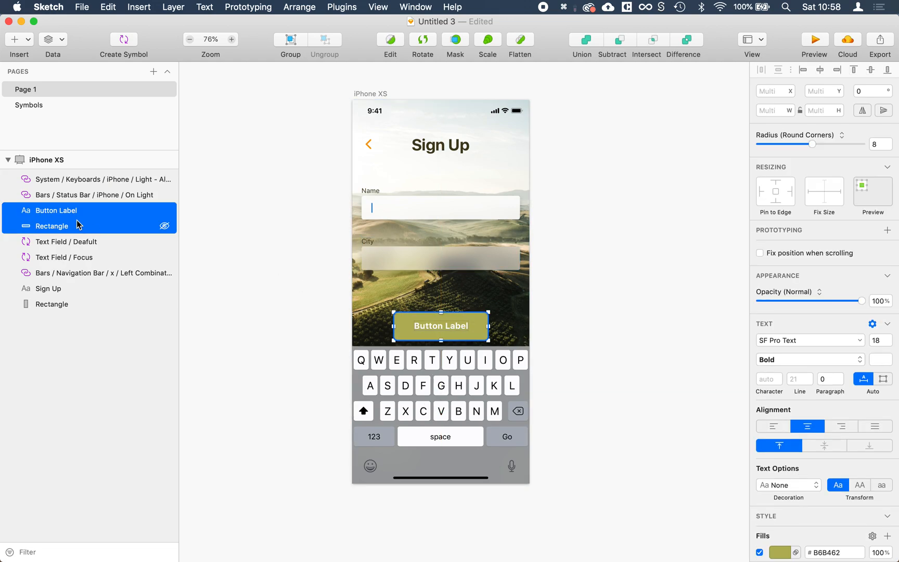
pyautogui.press('super+g')
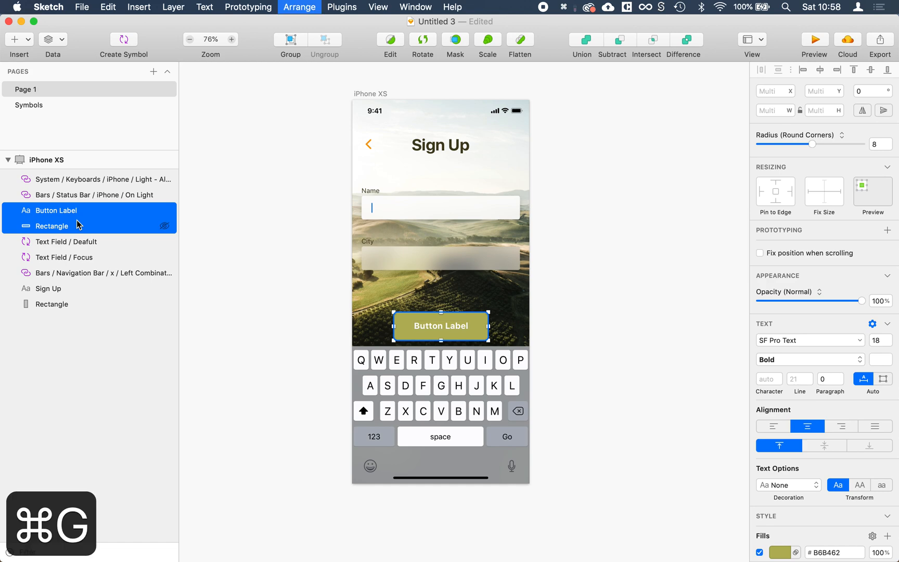
pyautogui.moveTo(451, 329); pyautogui.dragTo(451, 310)
pyautogui.click(625, 329)
# Step: Move the City text field up to Y 282 and fill its "Type something" override with World Cities data
pyautogui.moveTo(492, 256); pyautogui.dragTo(493, 252)
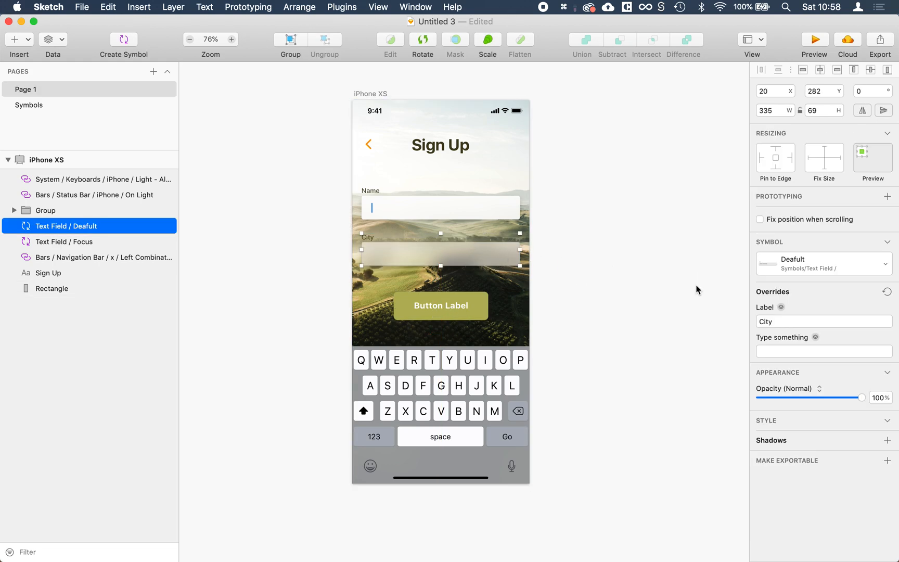
pyautogui.click(815, 352)
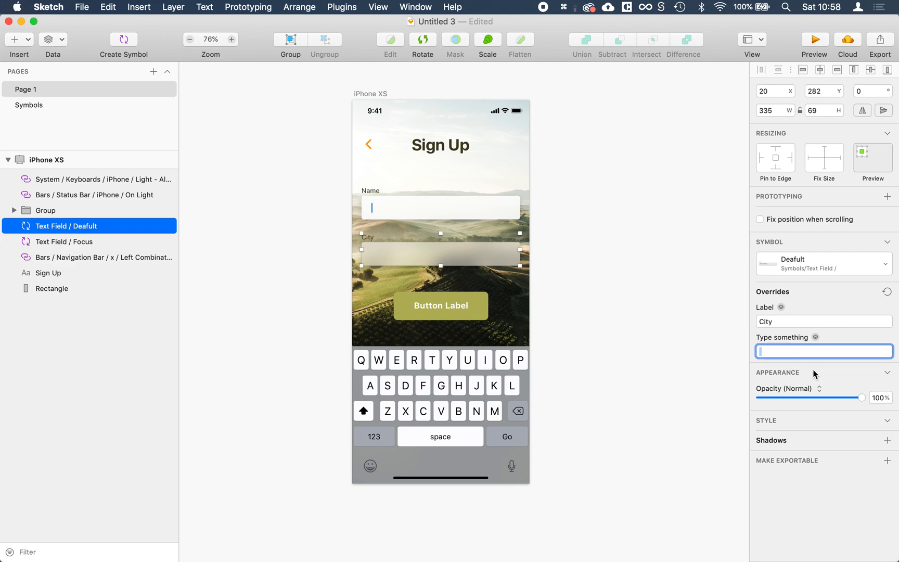
pyautogui.click(816, 337)
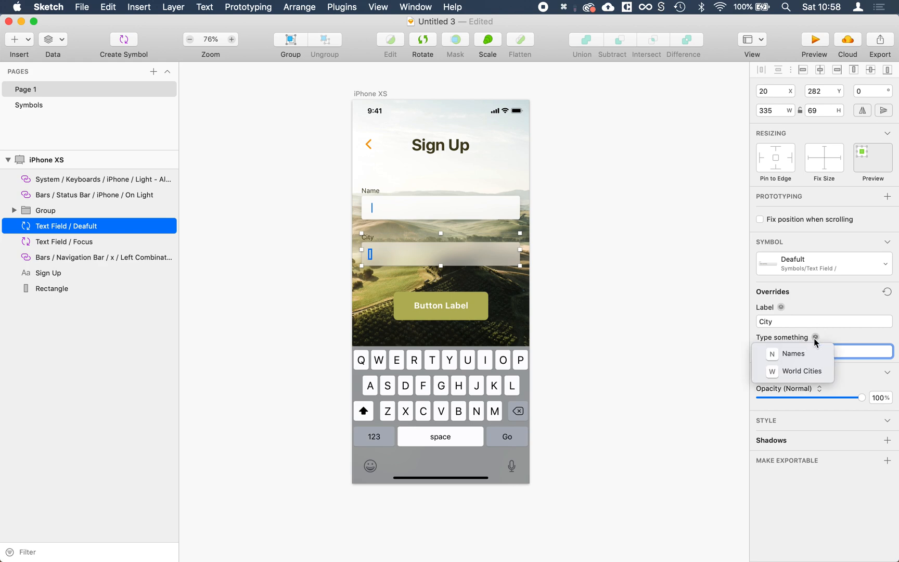
pyautogui.click(808, 371)
# Step: Fill the Name field's "Type something" override with Names data and reapply the source to get a different random name
pyautogui.click(476, 207)
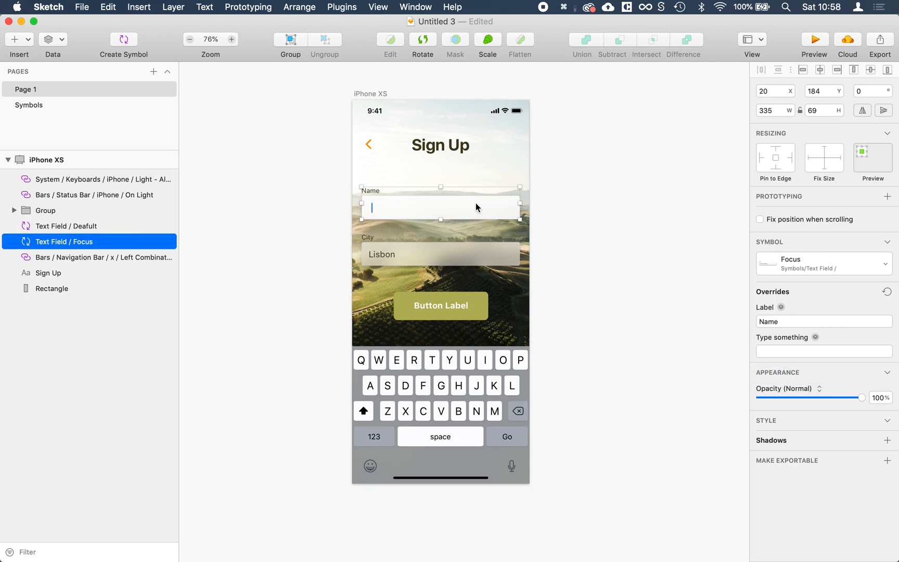
pyautogui.click(816, 336)
pyautogui.click(802, 358)
pyautogui.click(648, 311)
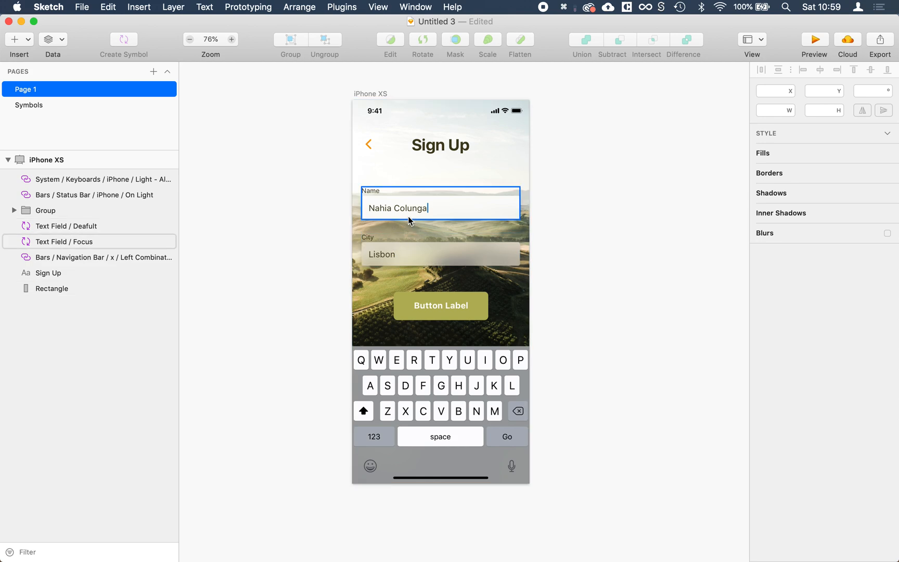
pyautogui.scroll(5, 408, 216)
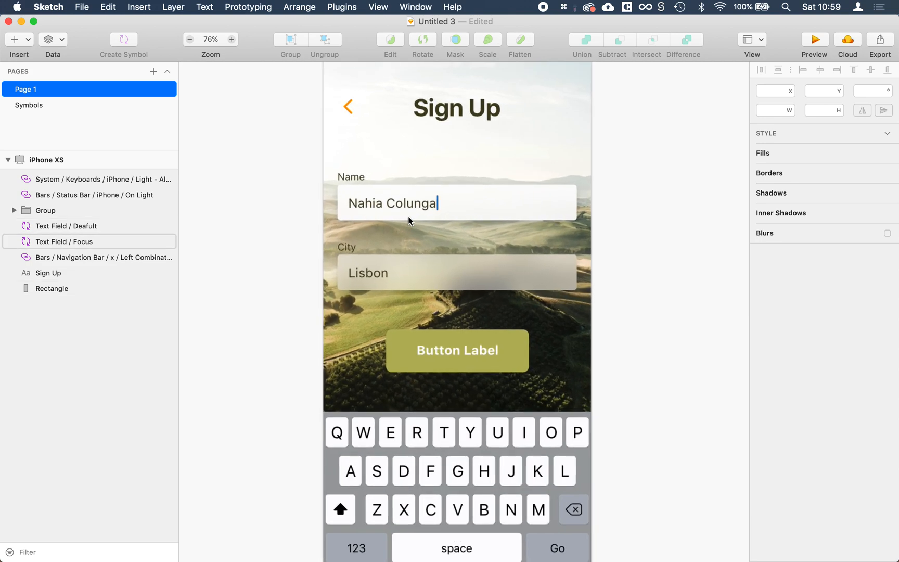
pyautogui.click(458, 190)
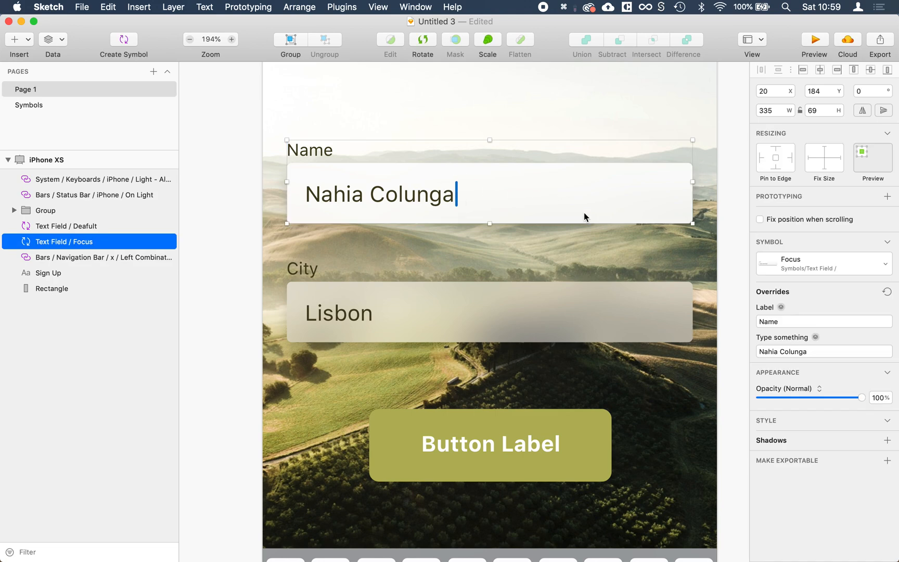
pyautogui.click(815, 337)
pyautogui.click(804, 355)
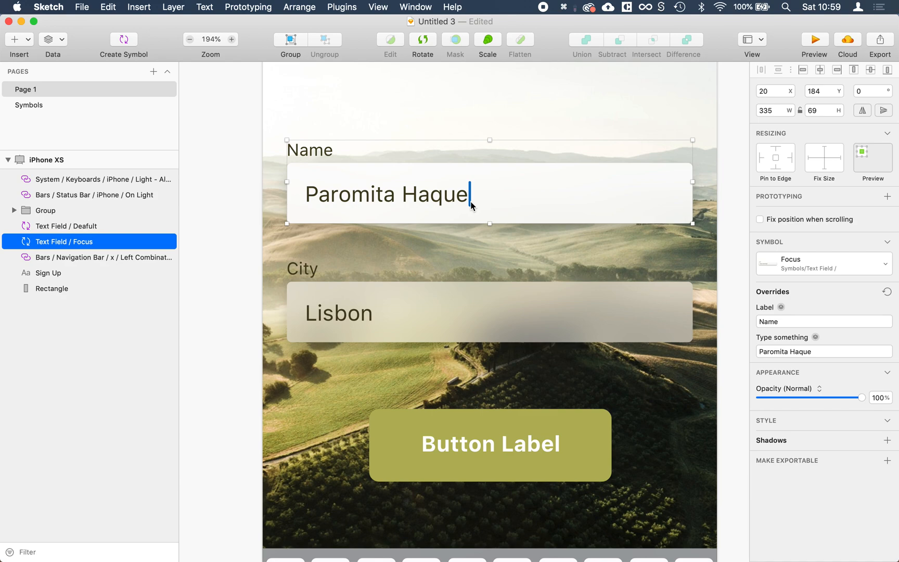
# Step: Switch the Name field's symbol to Text Field / Deafult
pyautogui.hscroll(2, 471, 203)
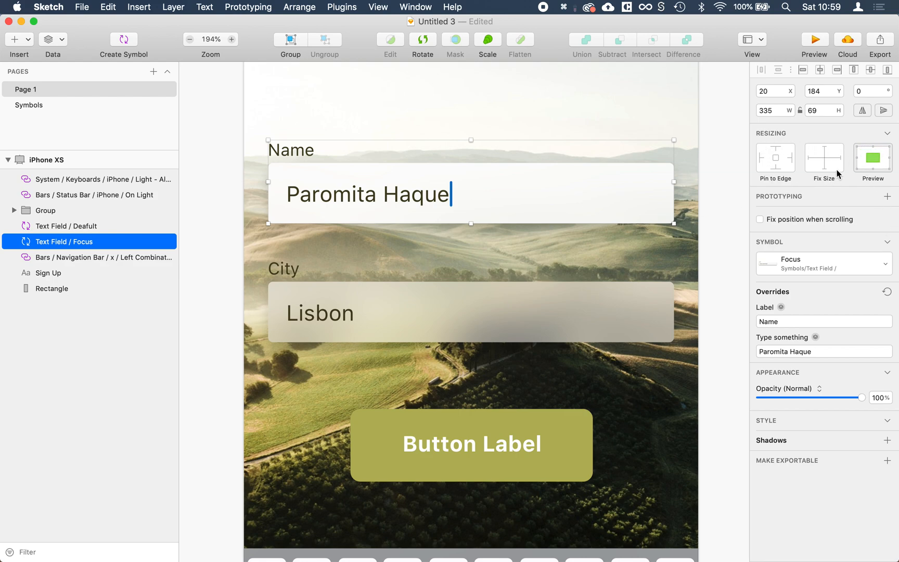
pyautogui.scroll(-3, 676, 260)
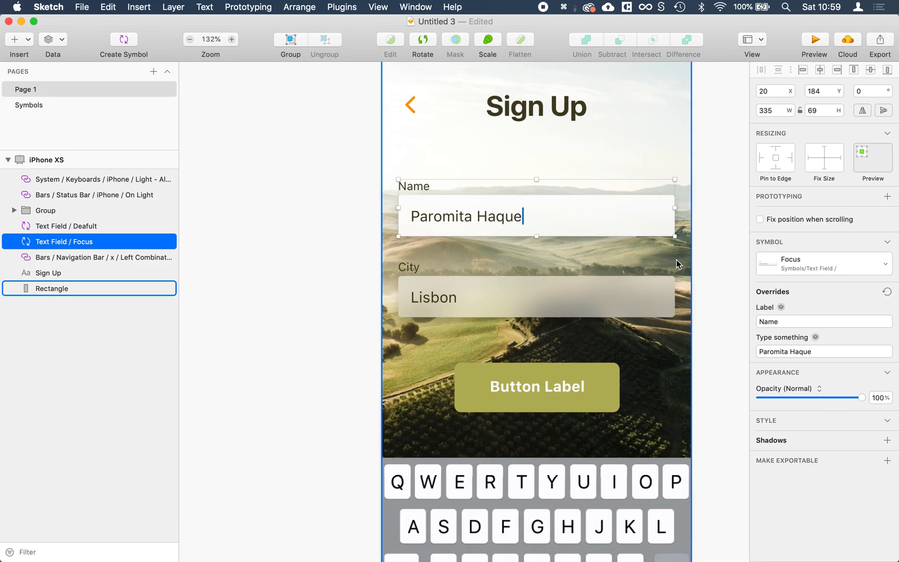
pyautogui.scroll(-3, 676, 260)
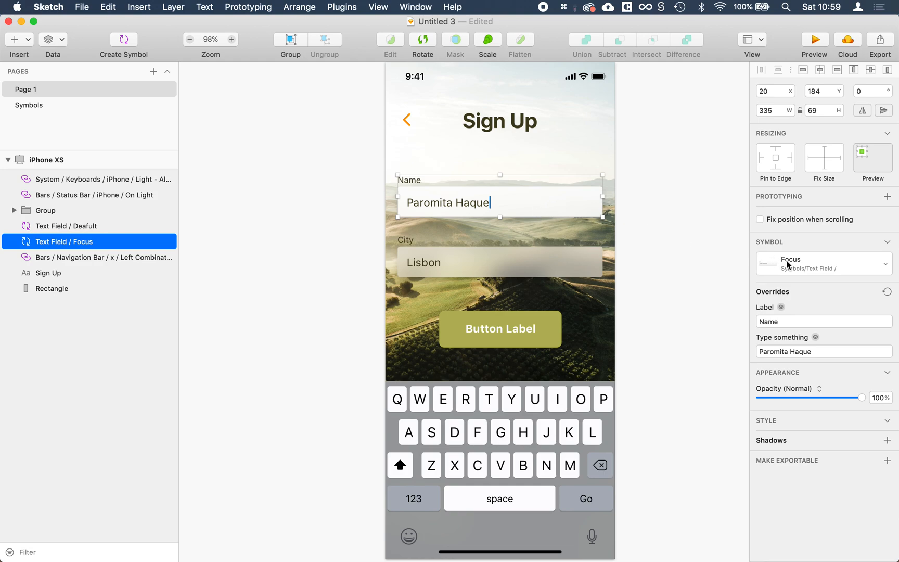
pyautogui.click(837, 269)
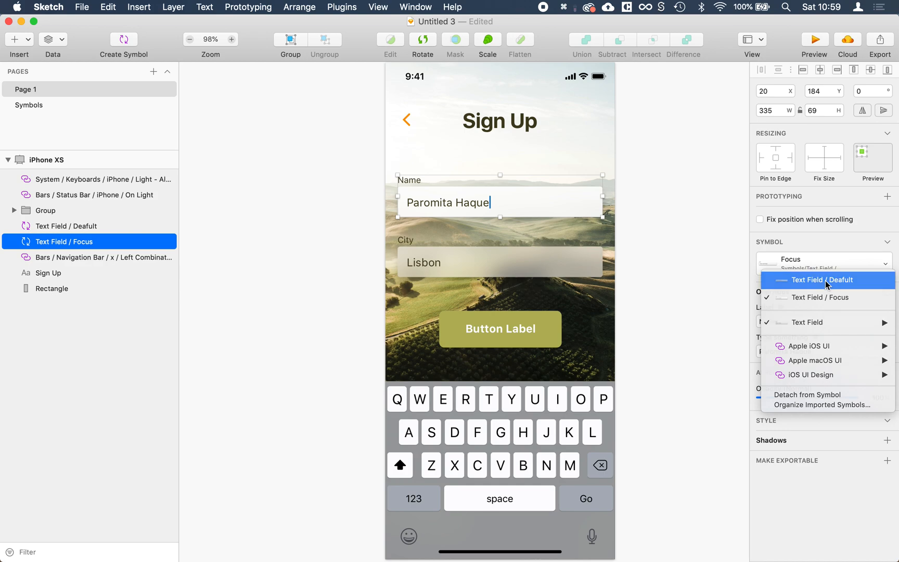
pyautogui.click(830, 280)
# Step: Switch the City field's symbol to Text Field / Focus and fit the whole artboard in view
pyautogui.click(587, 260)
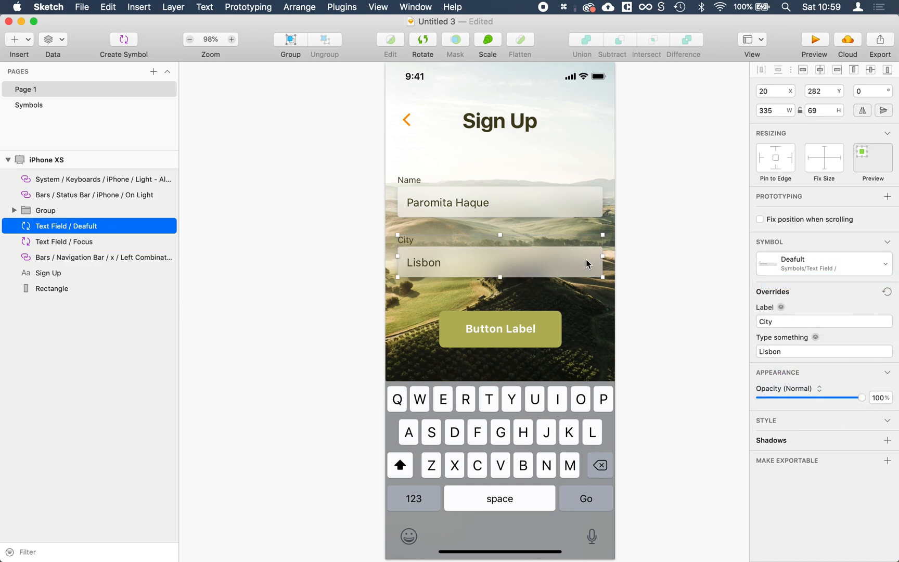
pyautogui.click(848, 265)
pyautogui.click(829, 299)
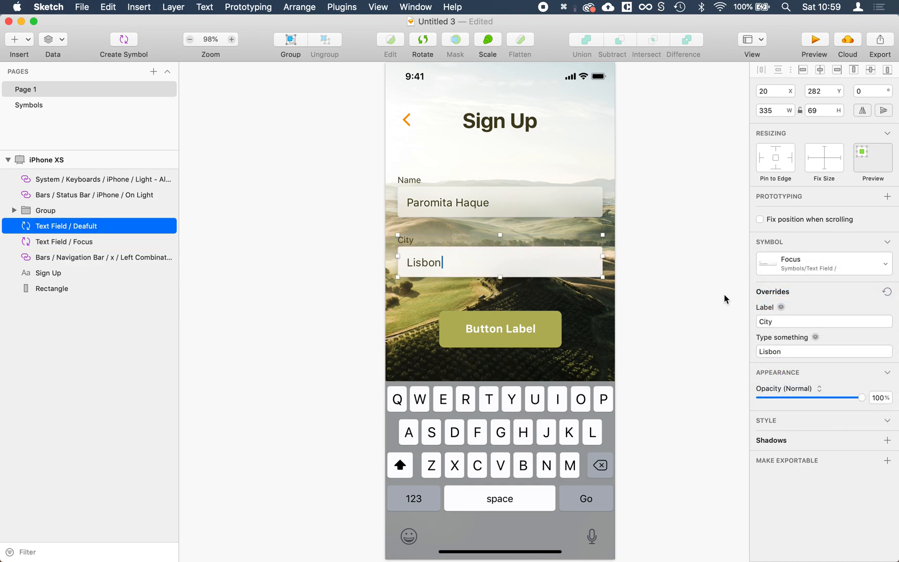
pyautogui.click(701, 298)
pyautogui.press('super+1')
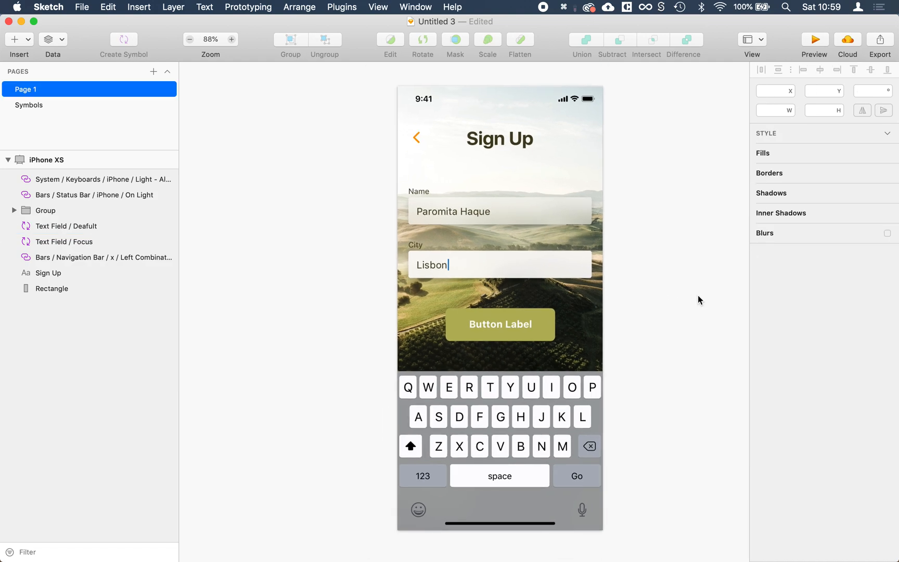